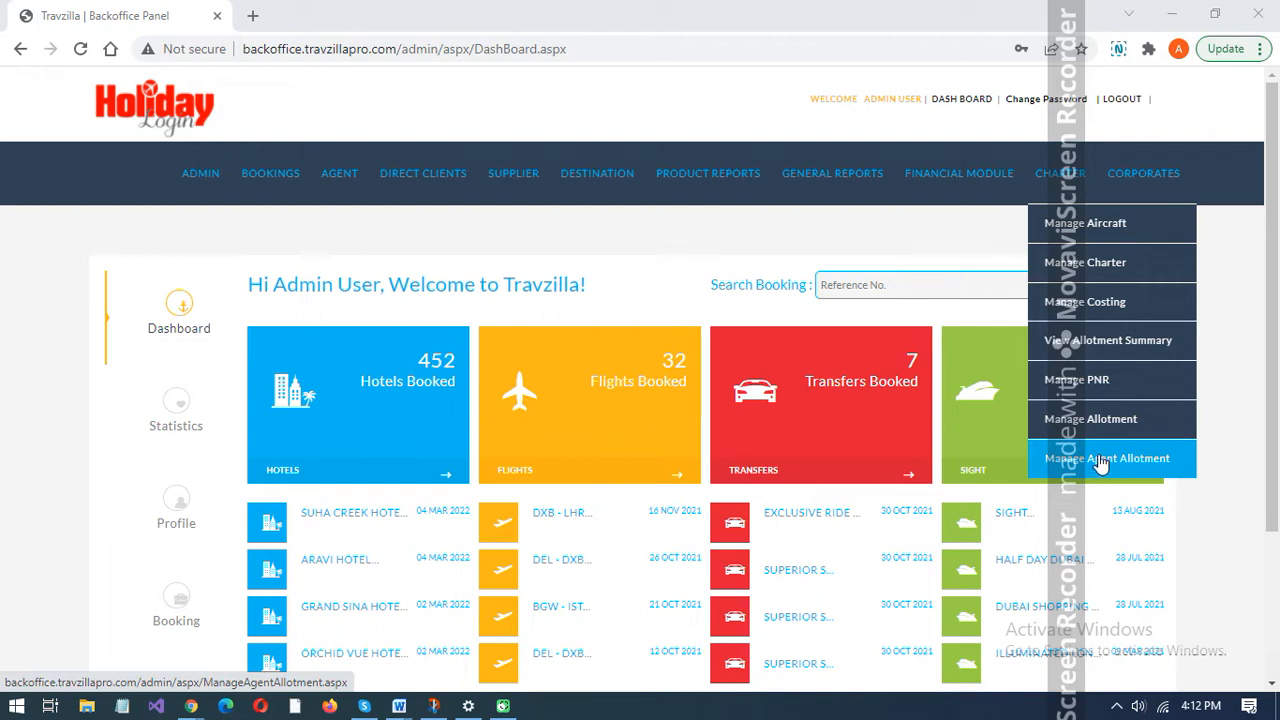
- Open the aircraft management page and enter AIRBUS1211 as both the aircraft type code and the aircraft type name
{"action": "left_click", "coordinate": [1084, 234]}
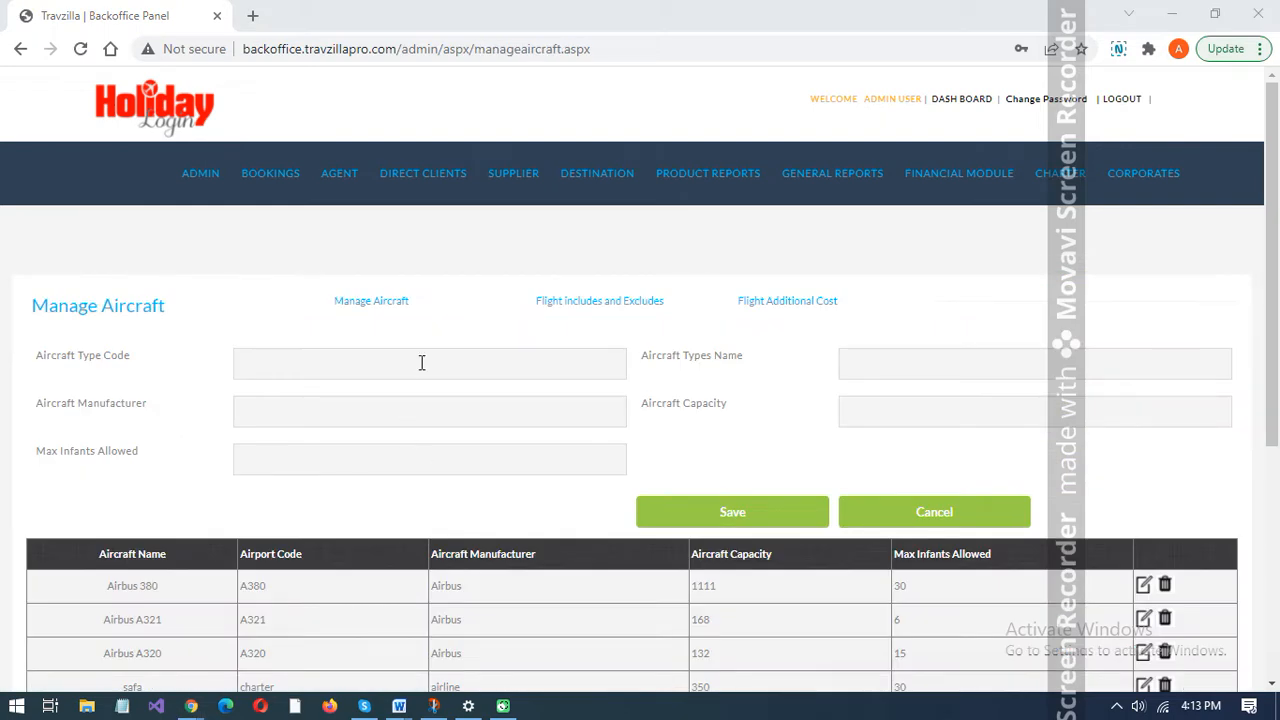
{"action": "left_click", "coordinate": [421, 362]}
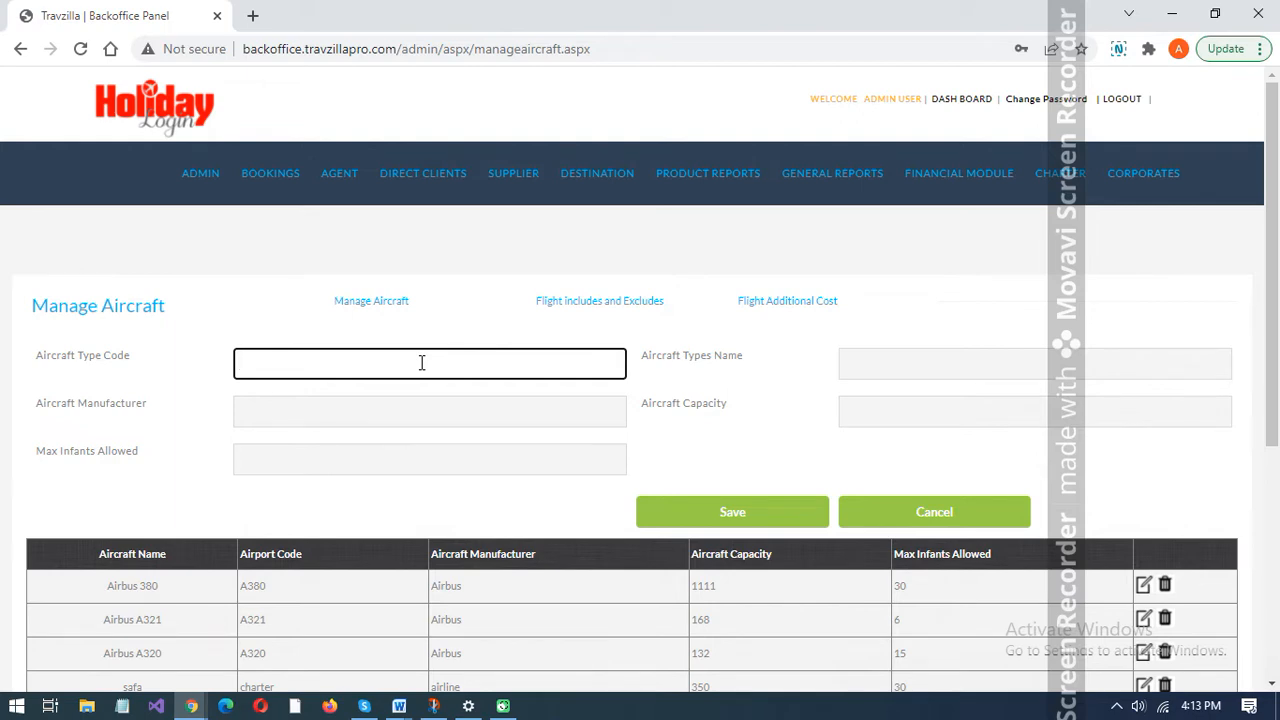
{"action": "type", "text": "AIRBUS1211"}
{"action": "key", "text": "Tab"}
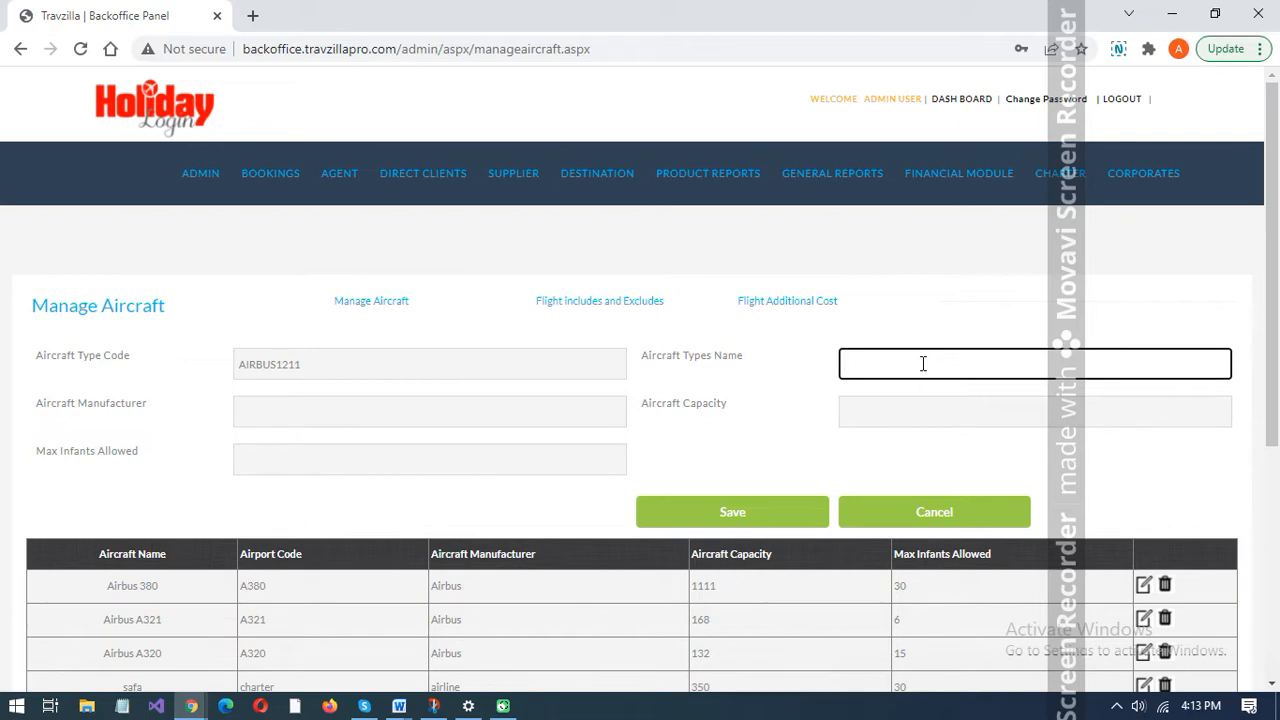
{"action": "type", "text": "AIRBUS1211"}
- Enter Boeing as the aircraft manufacturer
{"action": "left_click", "coordinate": [449, 411]}
{"action": "type", "text": "B"}
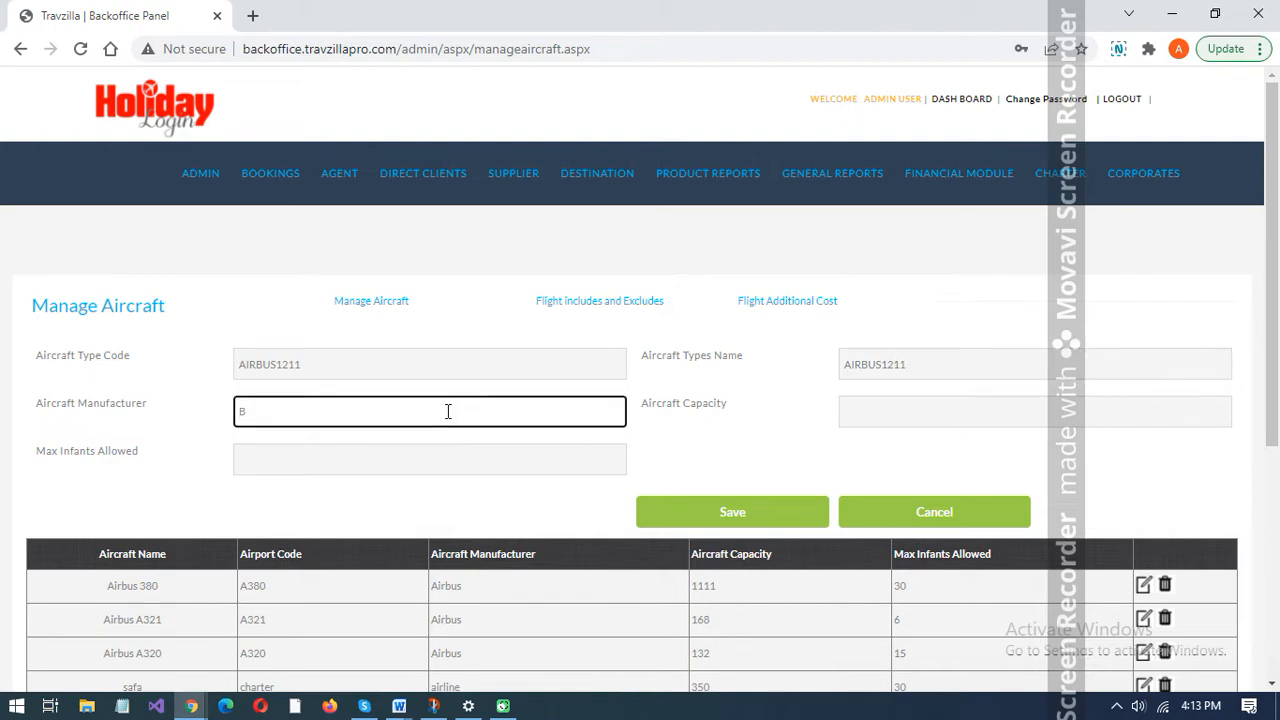
{"action": "type", "text": "oeing"}
- Set the aircraft capacity to 100 and max infants allowed to 15, and save the aircraft record
{"action": "left_click", "coordinate": [911, 405]}
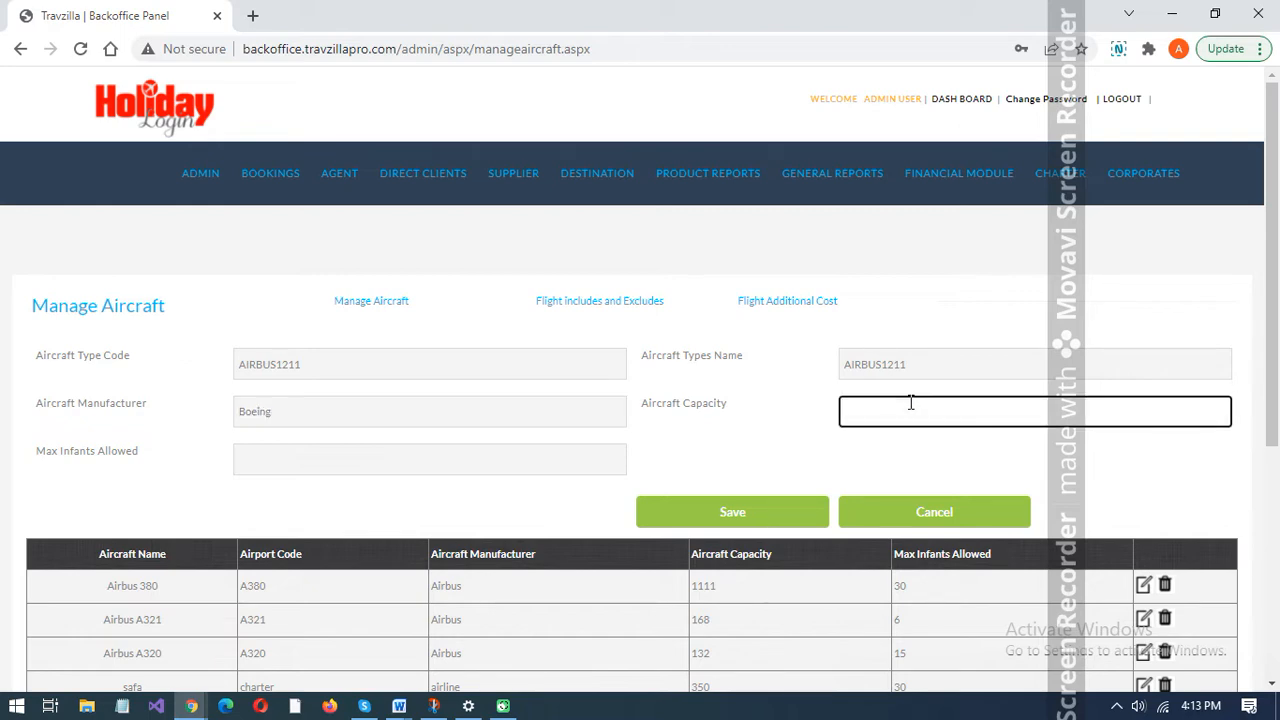
{"action": "type", "text": "100"}
{"action": "left_click", "coordinate": [497, 464]}
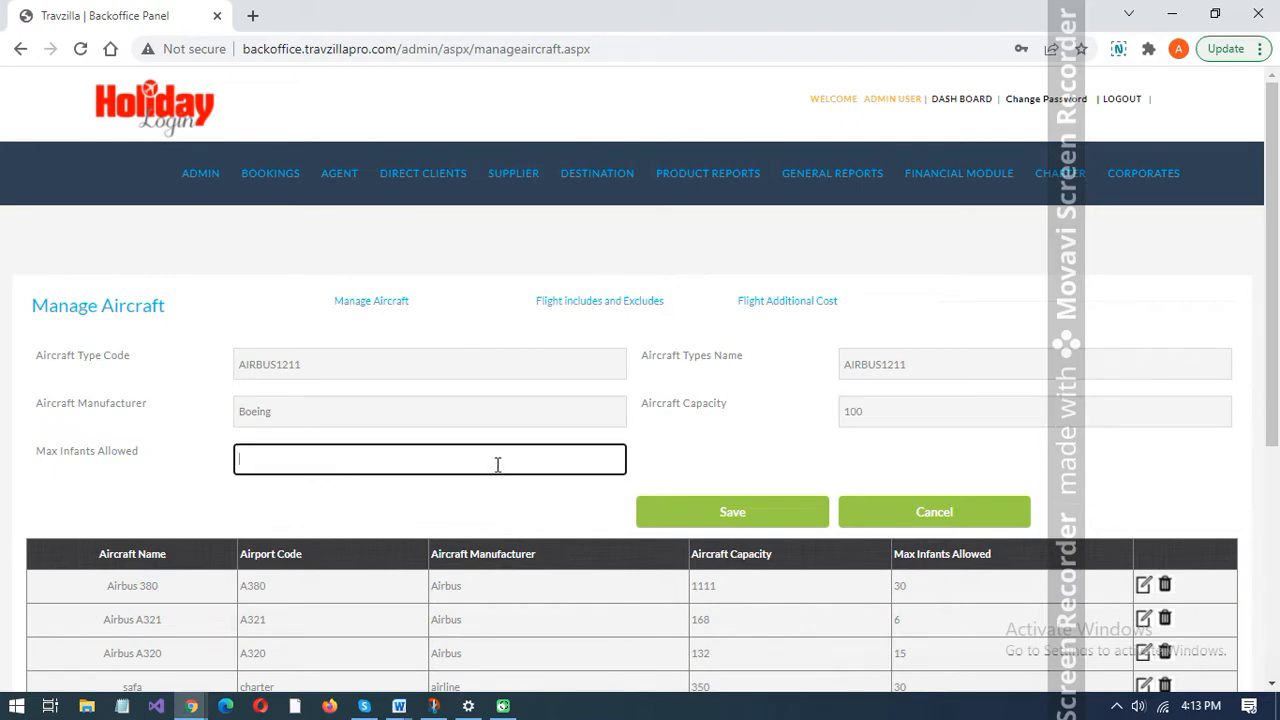
{"action": "type", "text": "15"}
{"action": "left_click", "coordinate": [745, 512]}
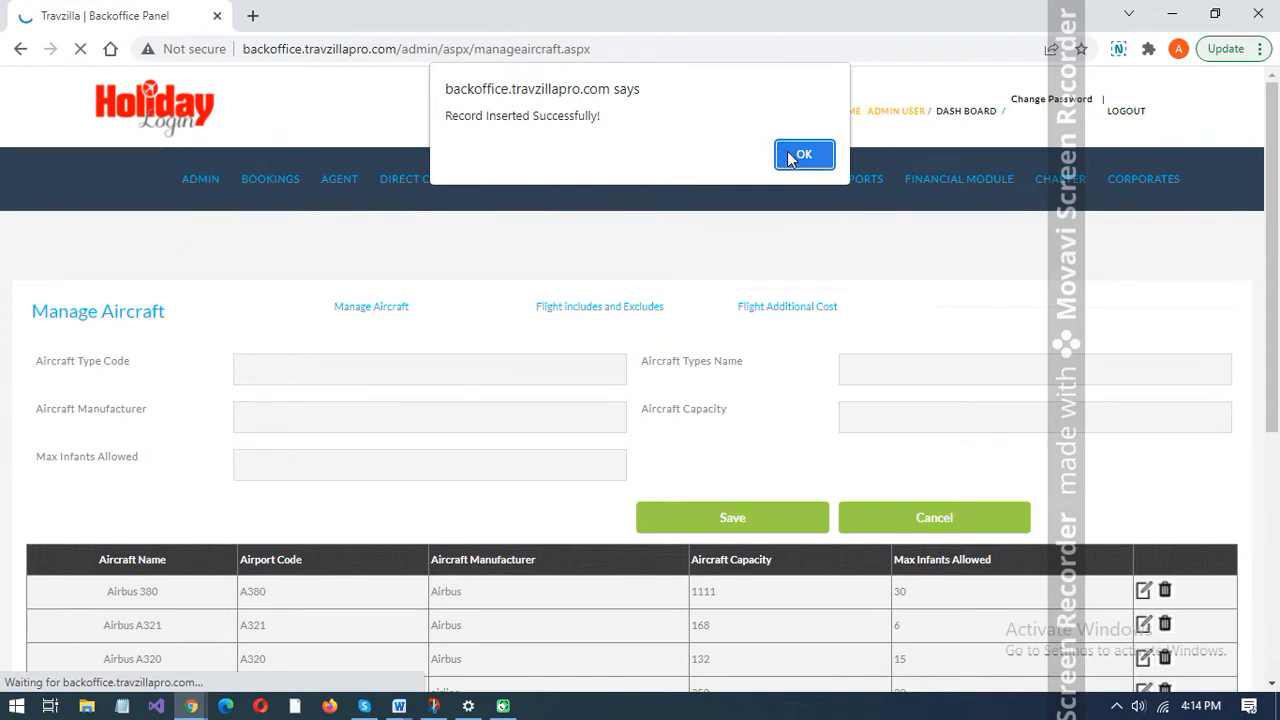
{"action": "left_click", "coordinate": [802, 155]}
- Review the flight inclusions and exclusions list and open the flight additional cost list
{"action": "mouse_move", "coordinate": [740, 173]}
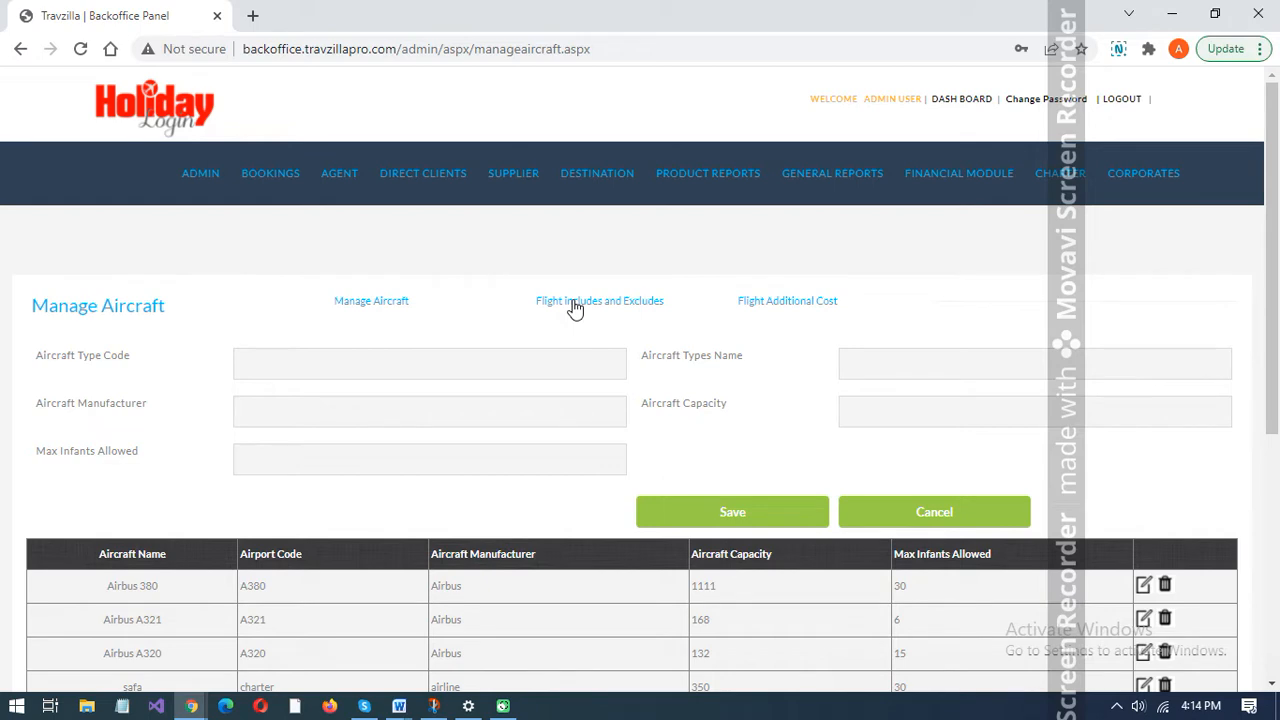
{"action": "left_click", "coordinate": [575, 303]}
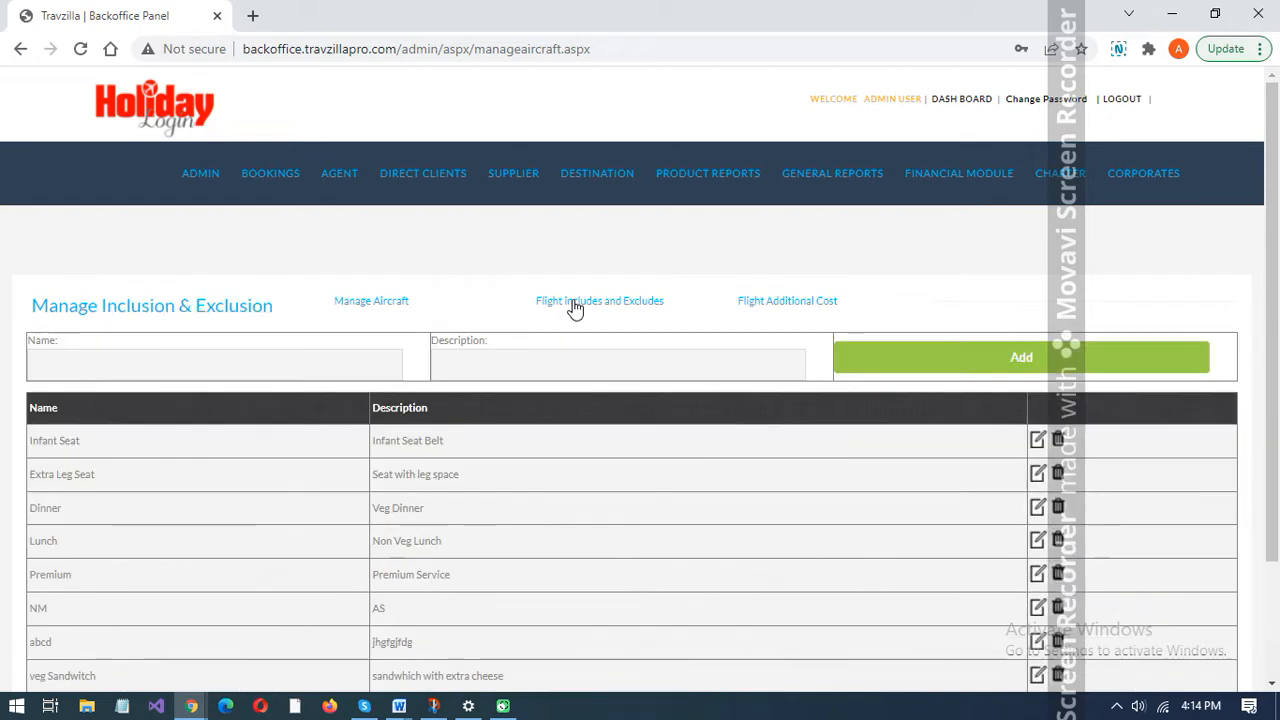
{"action": "left_click", "coordinate": [311, 360]}
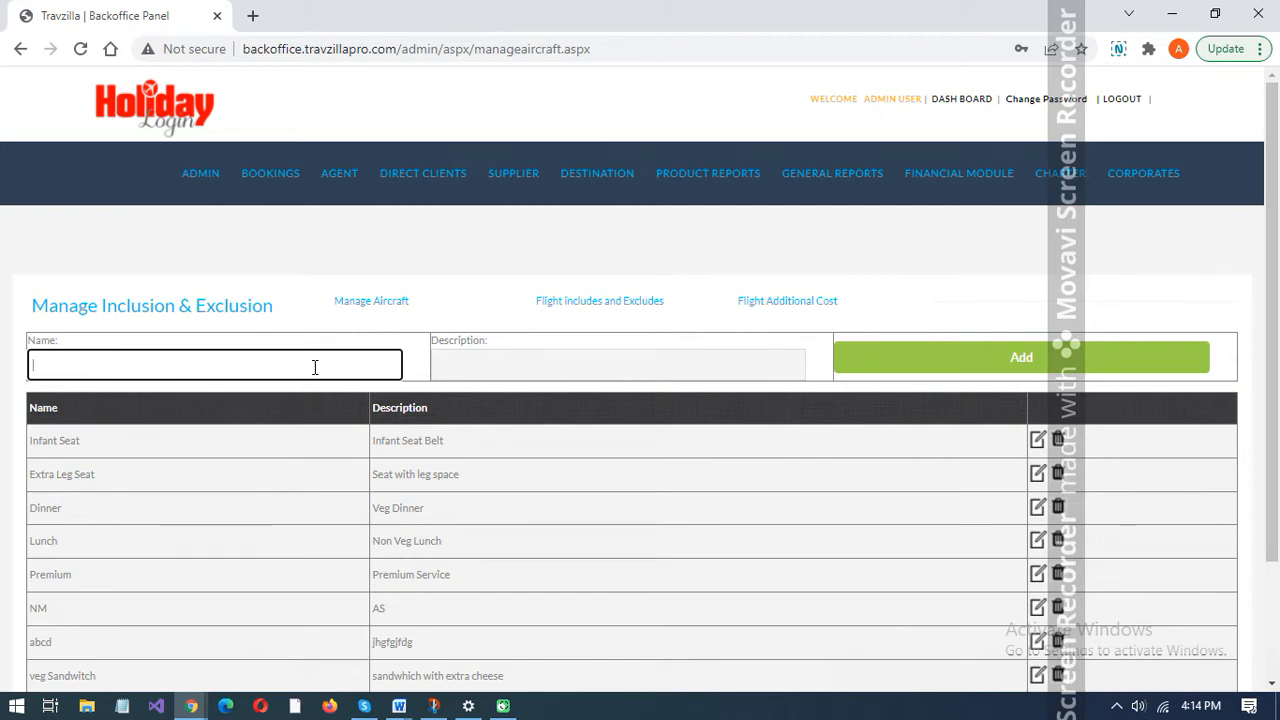
{"action": "left_click", "coordinate": [2, 455]}
{"action": "scroll", "coordinate": [2, 455], "scroll_direction": "down", "scroll_amount": 1}
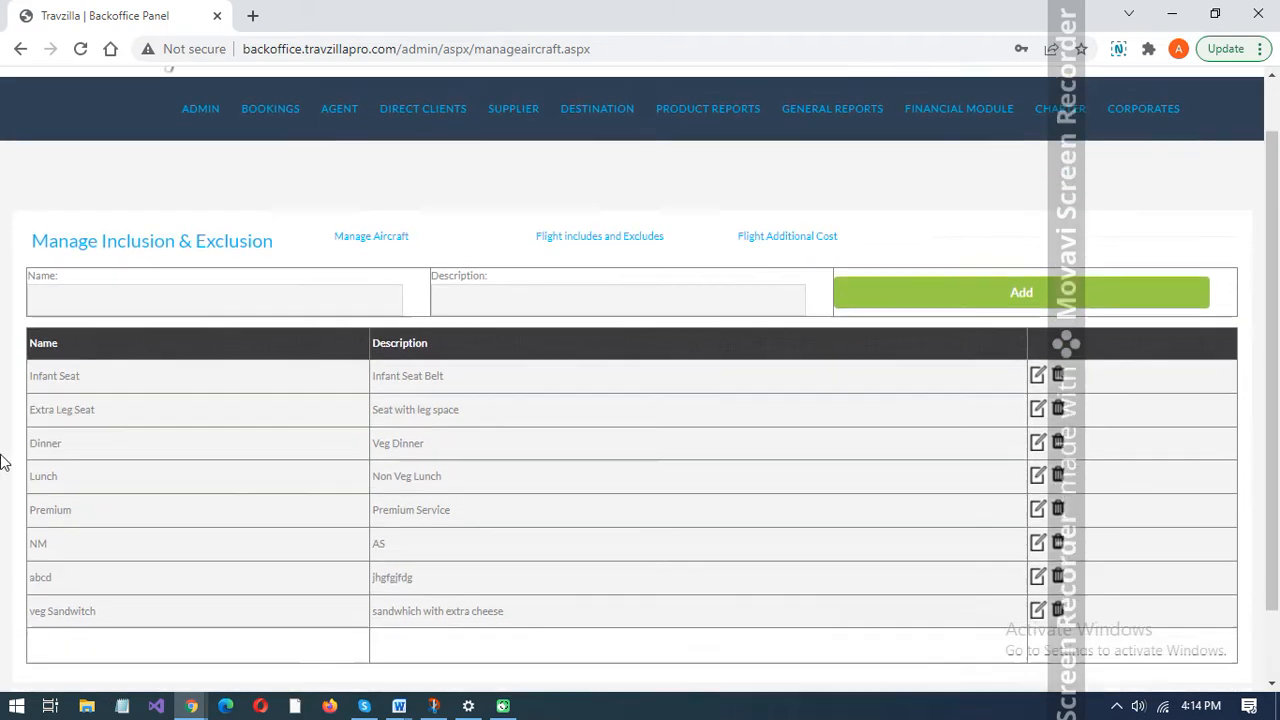
{"action": "scroll", "coordinate": [2, 460], "scroll_direction": "down", "scroll_amount": 1}
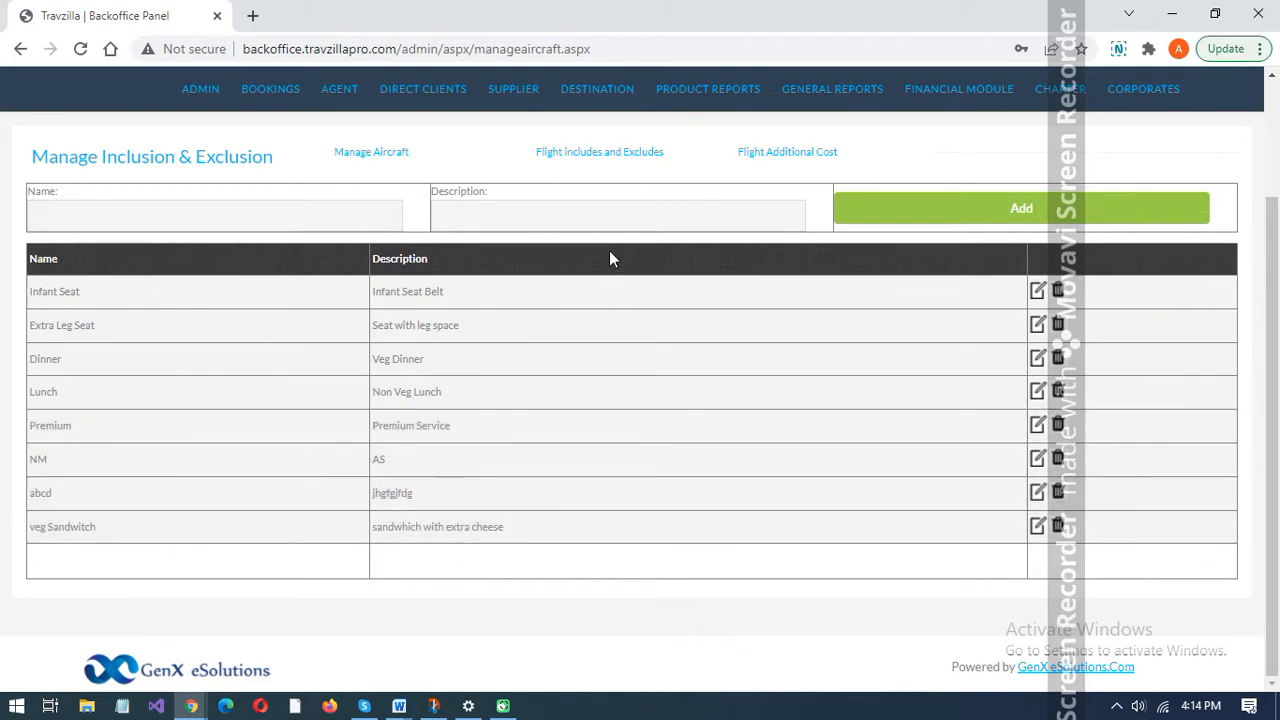
{"action": "left_click", "coordinate": [789, 160]}
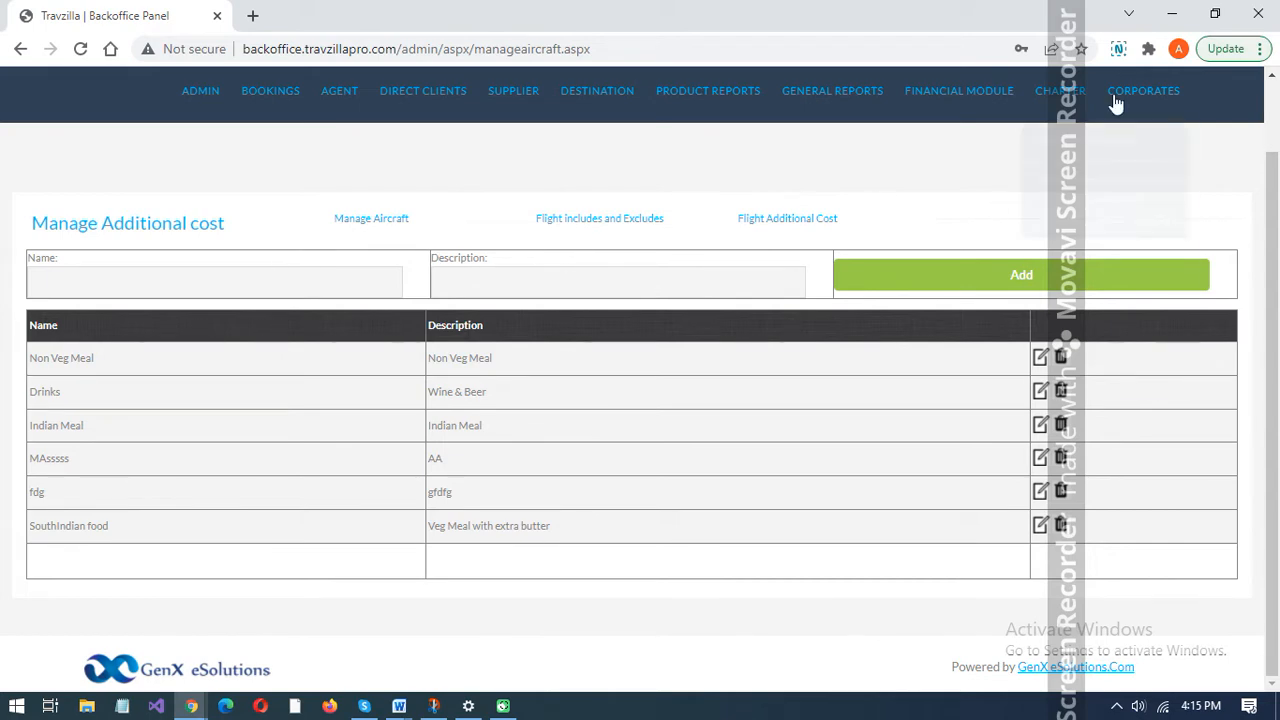
- Open the charter management page and enter the charter flight name DELBLR with the description DELHI-BLR
{"action": "mouse_move", "coordinate": [1078, 92]}
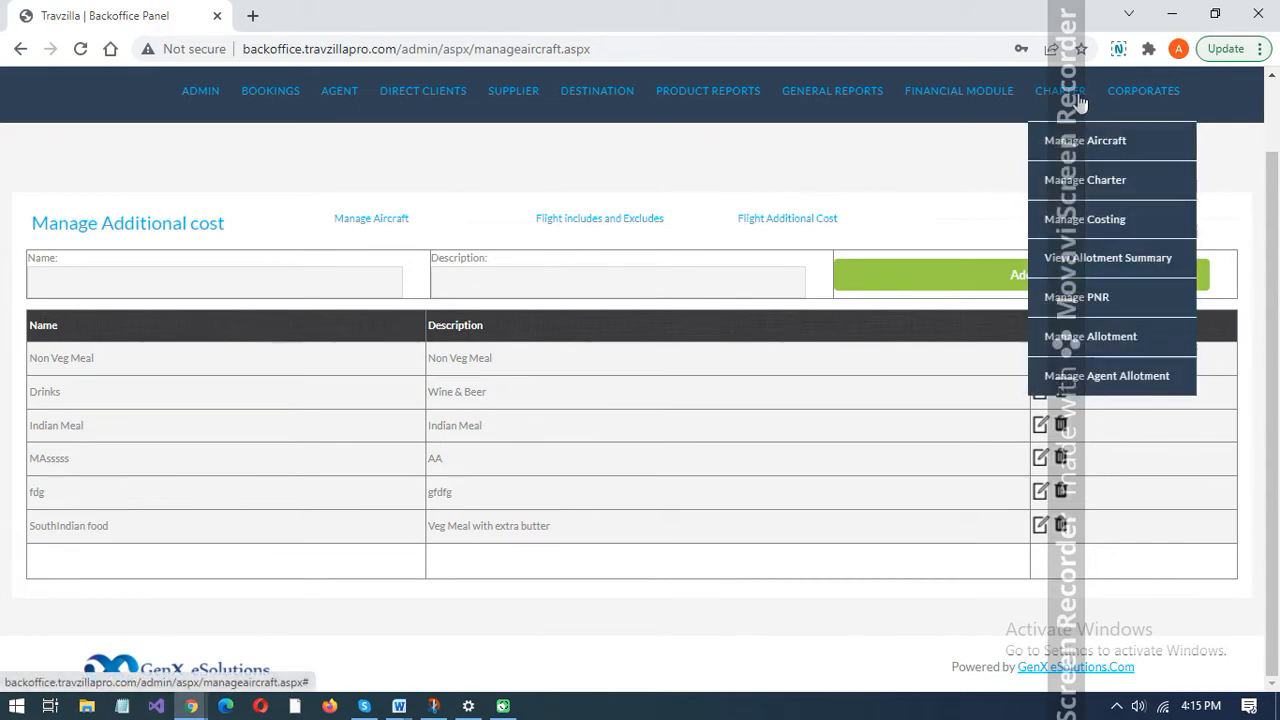
{"action": "left_click", "coordinate": [1076, 181]}
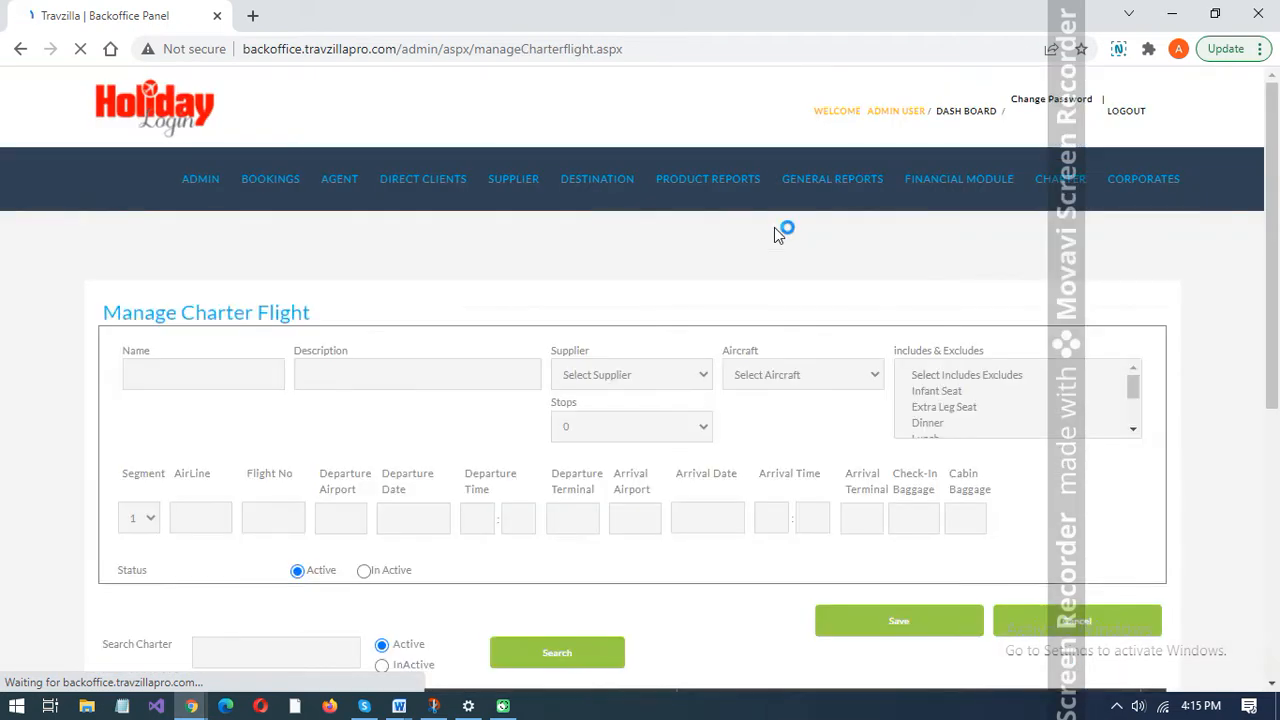
{"action": "left_click", "coordinate": [225, 372]}
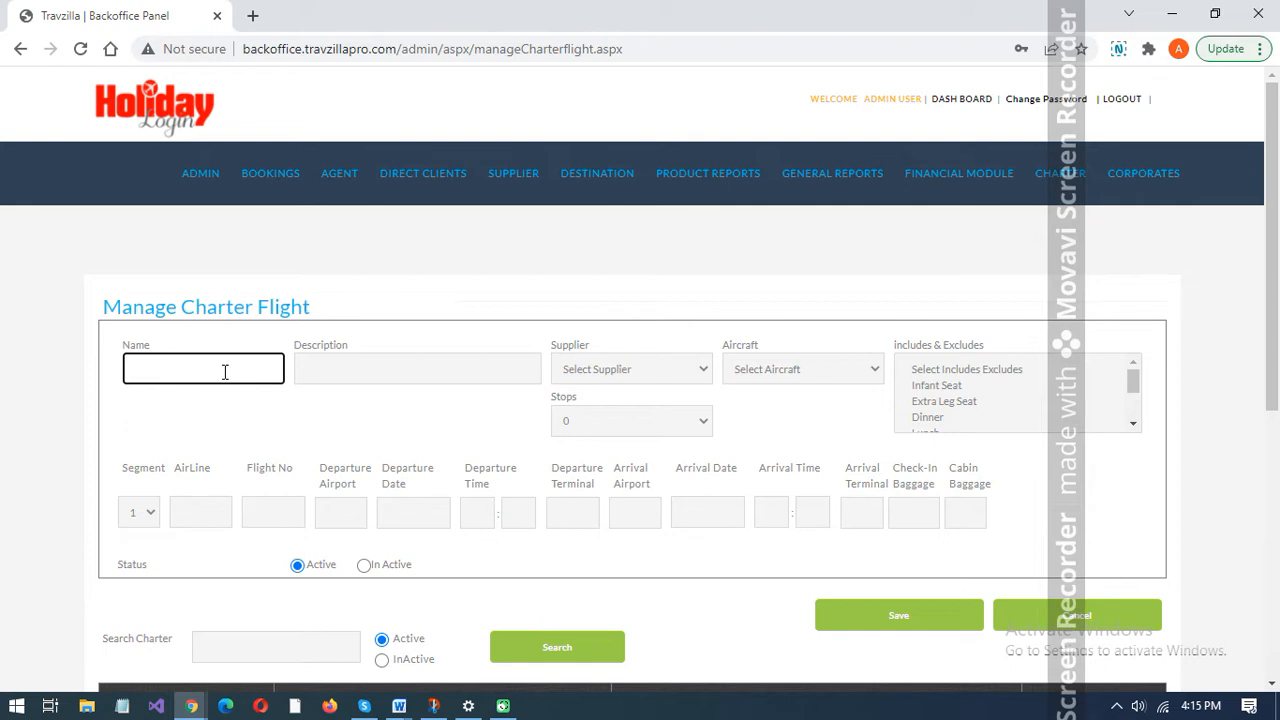
{"action": "type", "text": "DELBLR"}
{"action": "left_click", "coordinate": [395, 366]}
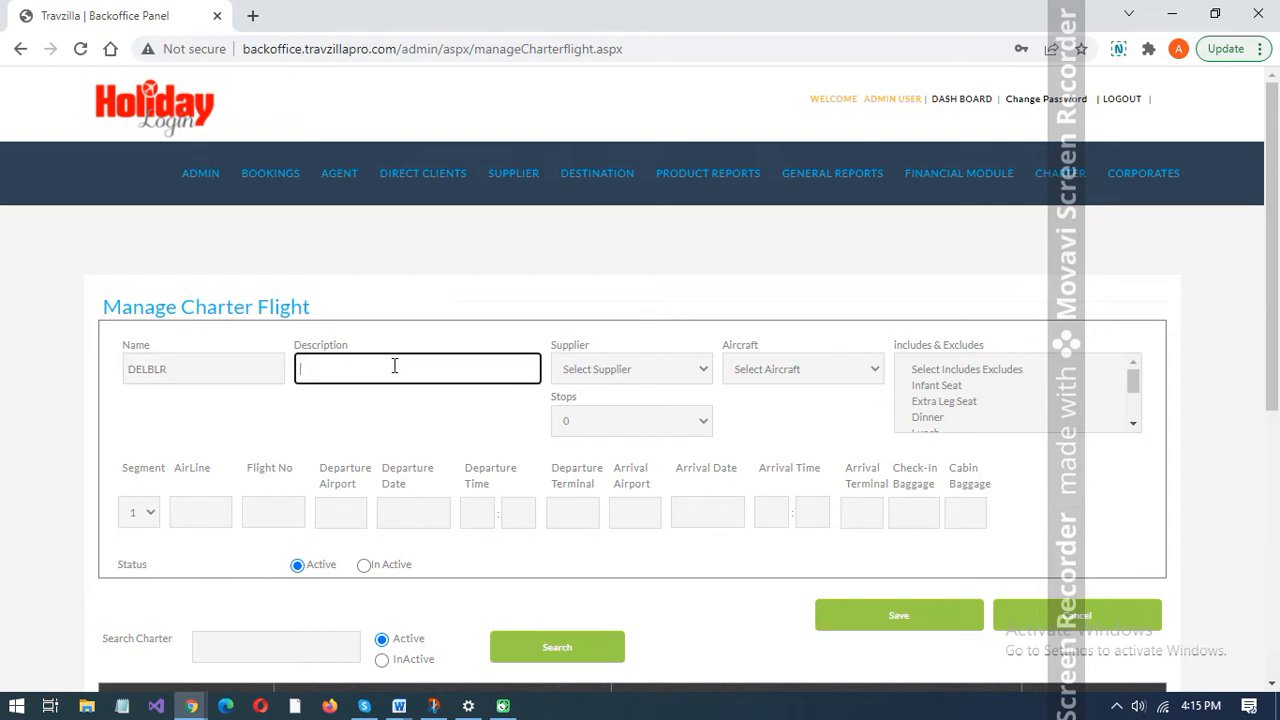
{"action": "type", "text": "DELHI-BLR"}
- Choose Charter as the supplier of the charter flight
{"action": "left_click", "coordinate": [650, 374]}
{"action": "key", "text": "Down"}
{"action": "key", "text": "Down"}
{"action": "key", "text": "Down"}
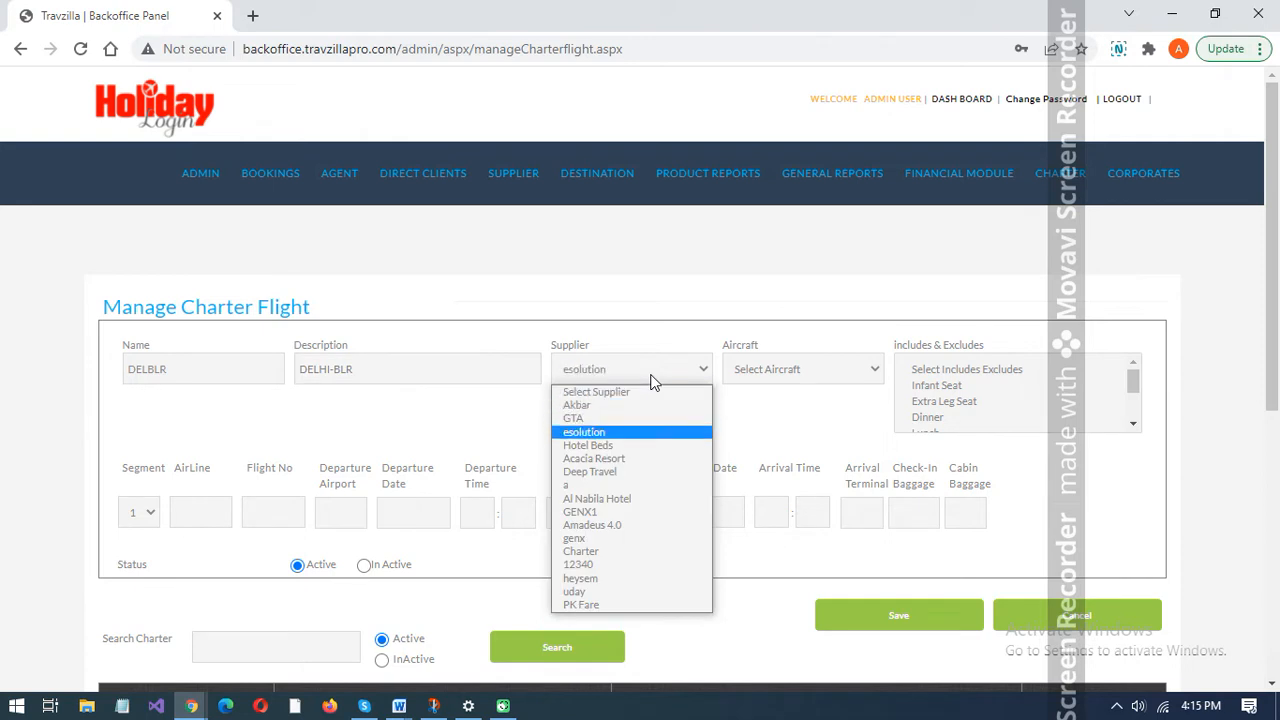
{"action": "key", "text": "Down"}
{"action": "key", "text": "Down"}
{"action": "key", "text": "Down"}
{"action": "key", "text": "Down"}
{"action": "key", "text": "Down"}
{"action": "key", "text": "Down"}
{"action": "key", "text": "Down"}
{"action": "key", "text": "Down"}
{"action": "key", "text": "Down"}
{"action": "key", "text": "Return"}
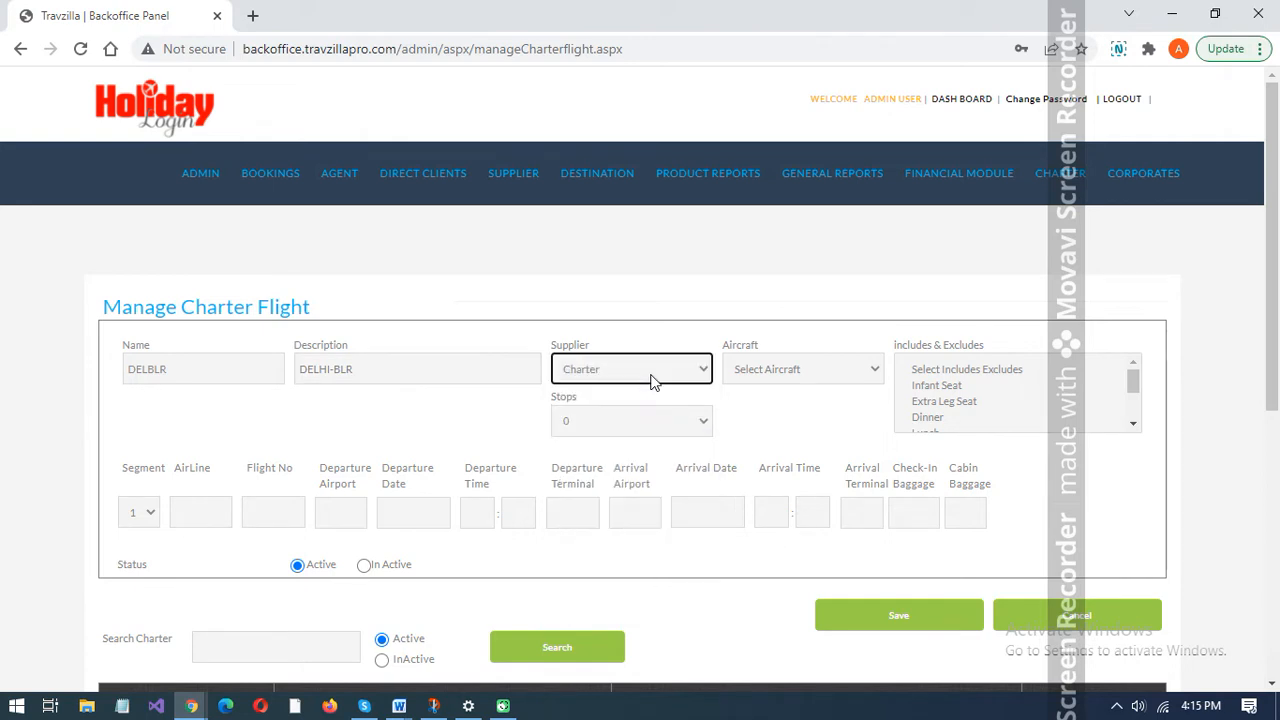
- Choose AIRBUS1211 as the aircraft and select the generic Select Includes Excludes entry for the charter flight
{"action": "left_click", "coordinate": [780, 368]}
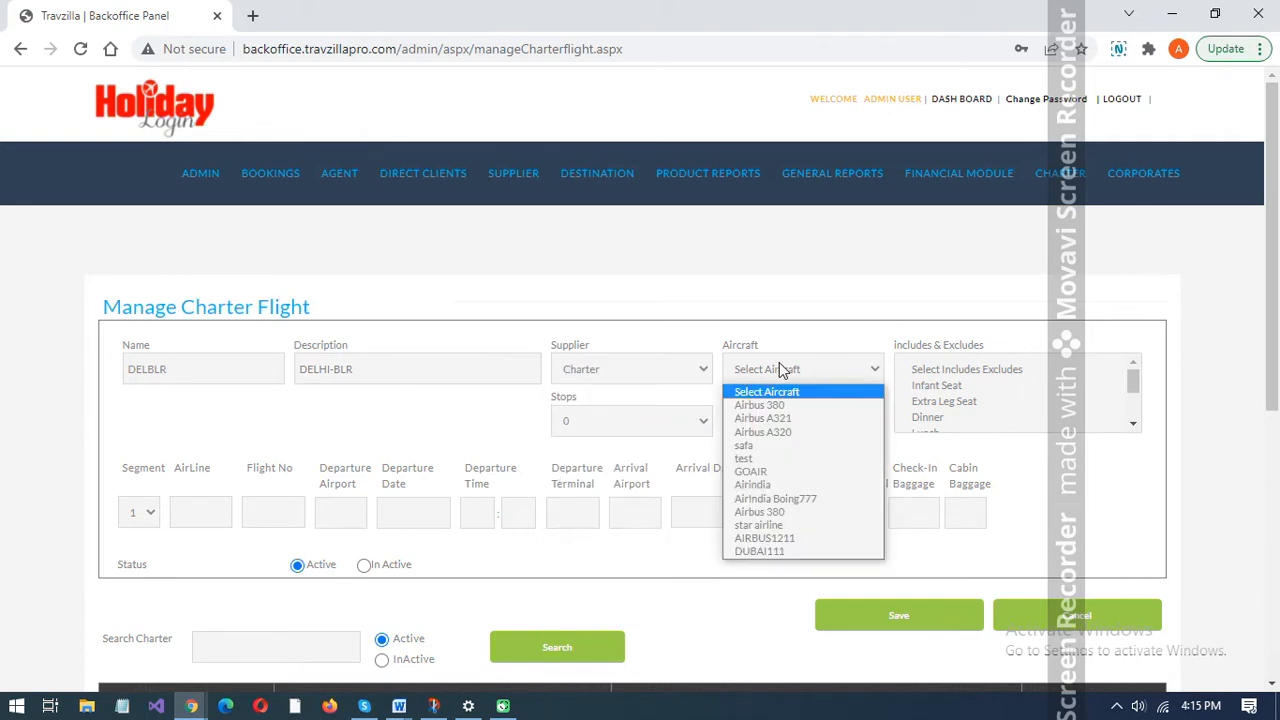
{"action": "key", "text": "Down"}
{"action": "key", "text": "Down"}
{"action": "key", "text": "Down"}
{"action": "key", "text": "Down"}
{"action": "key", "text": "Down"}
{"action": "key", "text": "Down"}
{"action": "key", "text": "Down"}
{"action": "key", "text": "Down"}
{"action": "key", "text": "Down"}
{"action": "key", "text": "Down"}
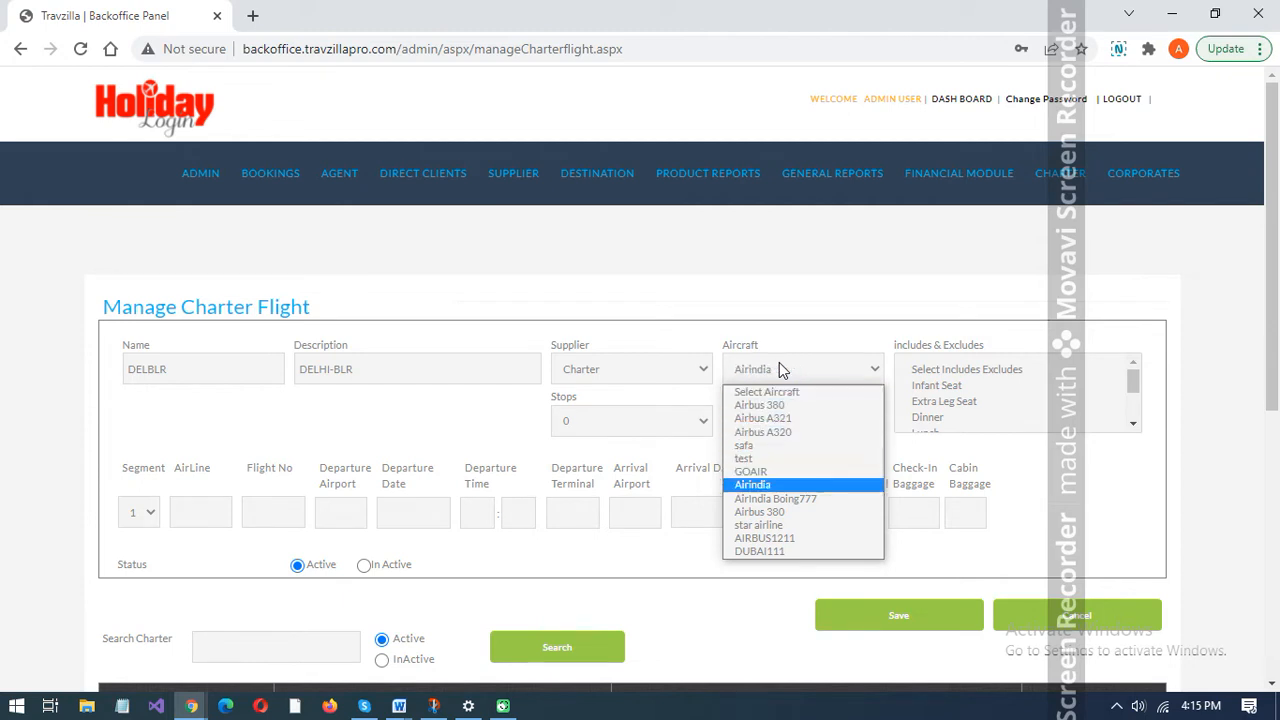
{"action": "key", "text": "Down"}
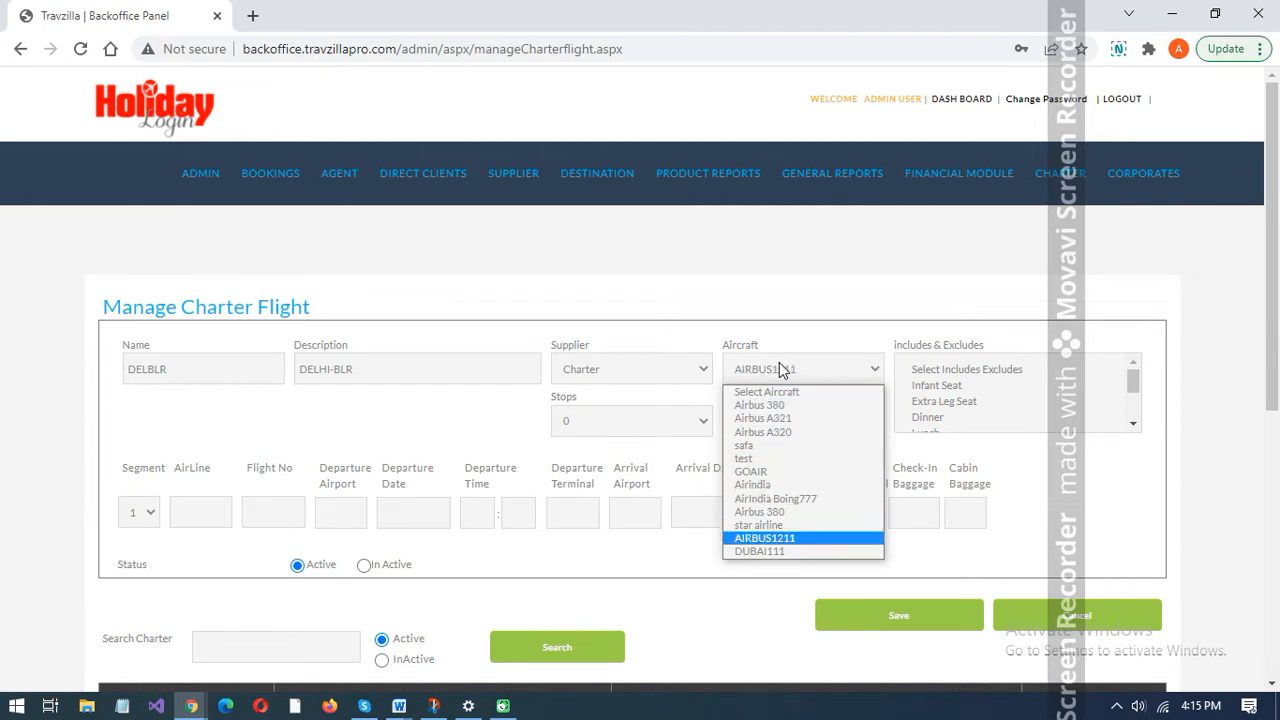
{"action": "key", "text": "Return"}
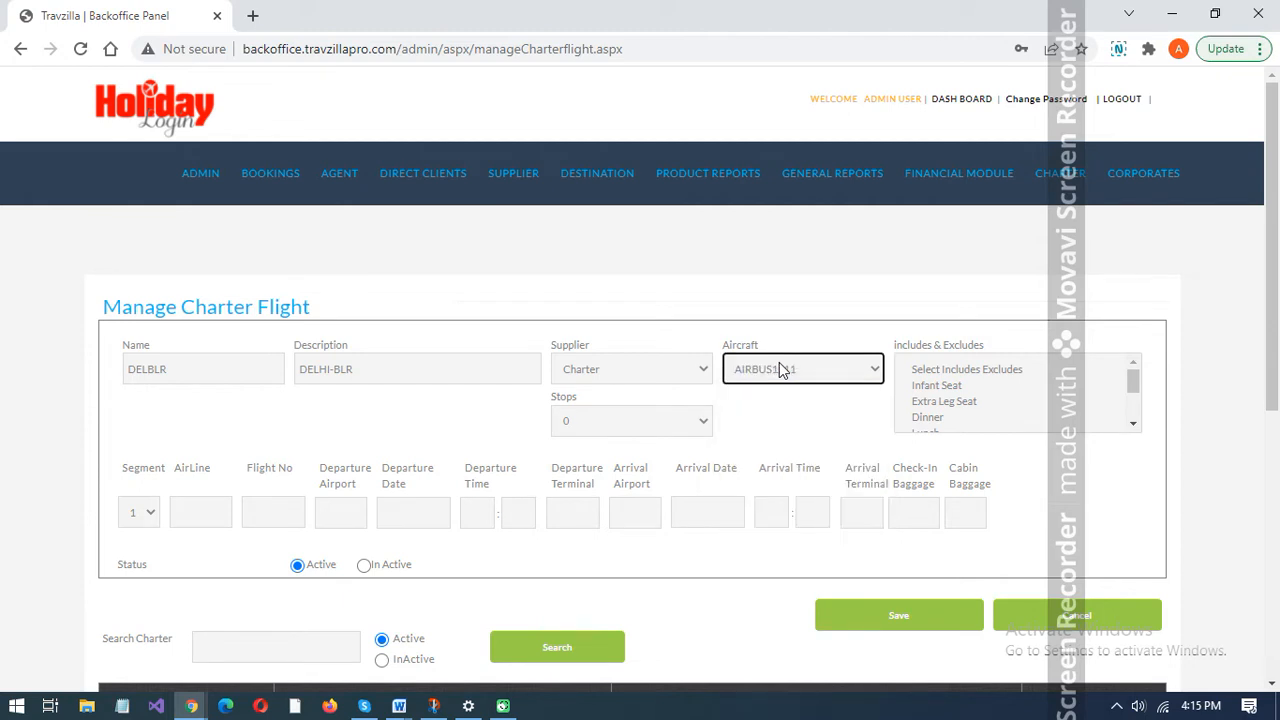
{"action": "left_click", "coordinate": [984, 367]}
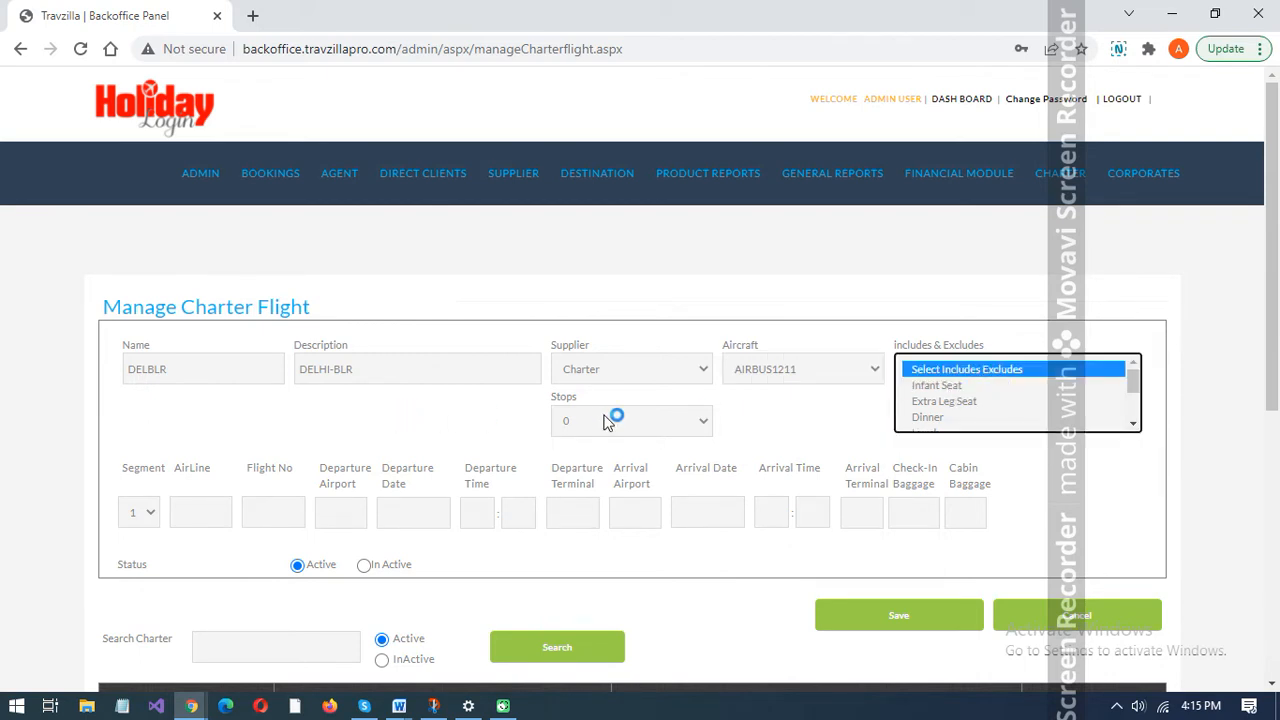
{"action": "left_click", "coordinate": [273, 434]}
- For segment 1, enter airline EK, flight number 1211 and departure airport DEL
{"action": "scroll", "coordinate": [268, 438], "scroll_direction": "down", "scroll_amount": 1}
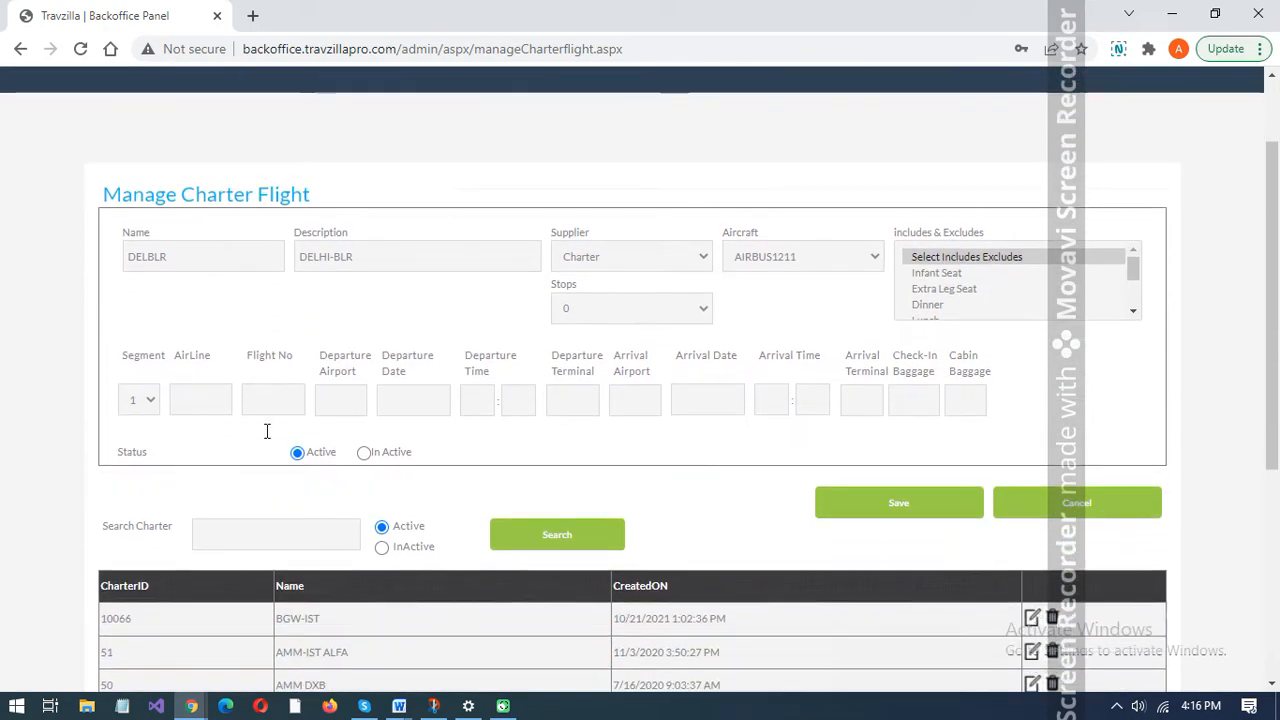
{"action": "left_click", "coordinate": [219, 401]}
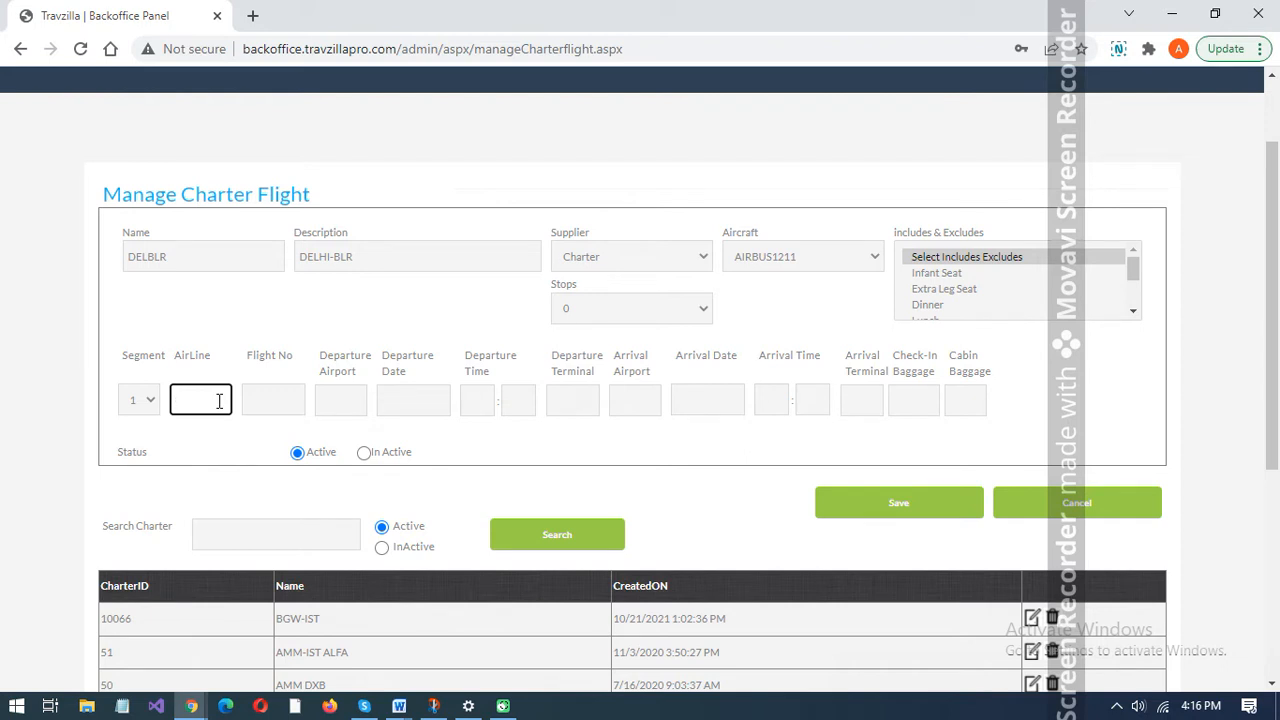
{"action": "type", "text": "EK"}
{"action": "left_click", "coordinate": [277, 401]}
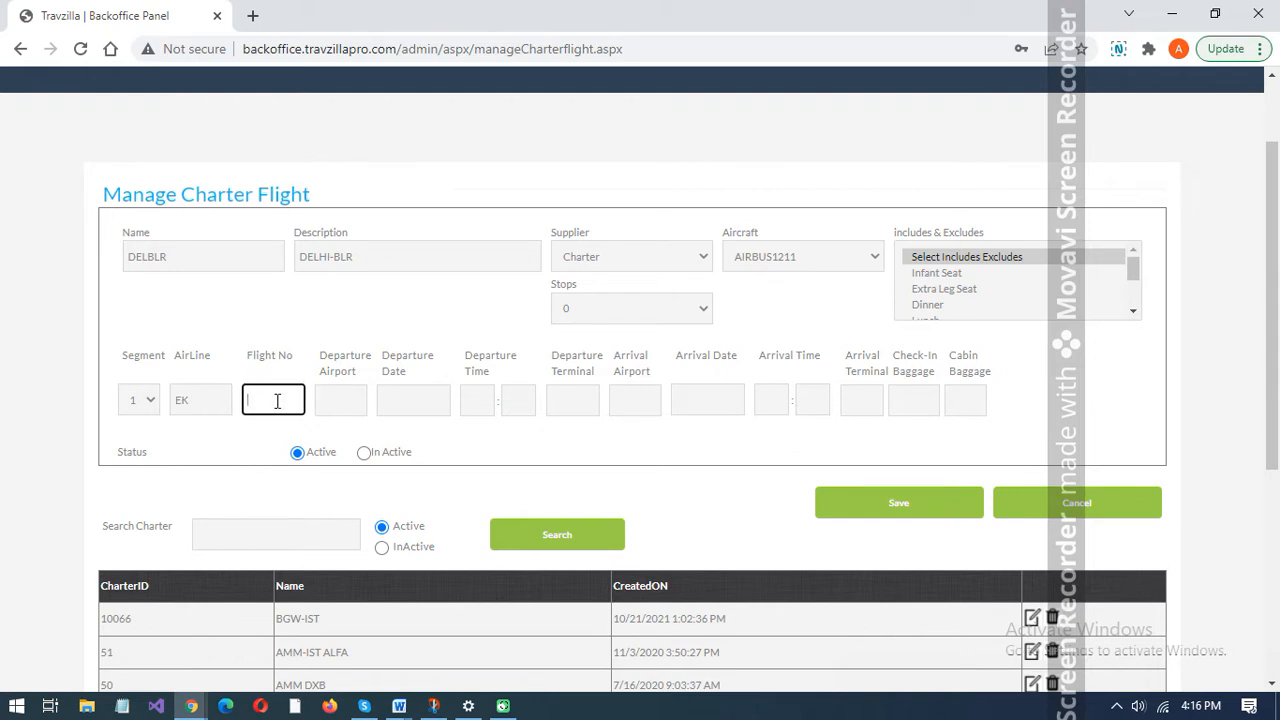
{"action": "type", "text": "1211"}
{"action": "left_click", "coordinate": [335, 405]}
{"action": "type", "text": "DEL"}
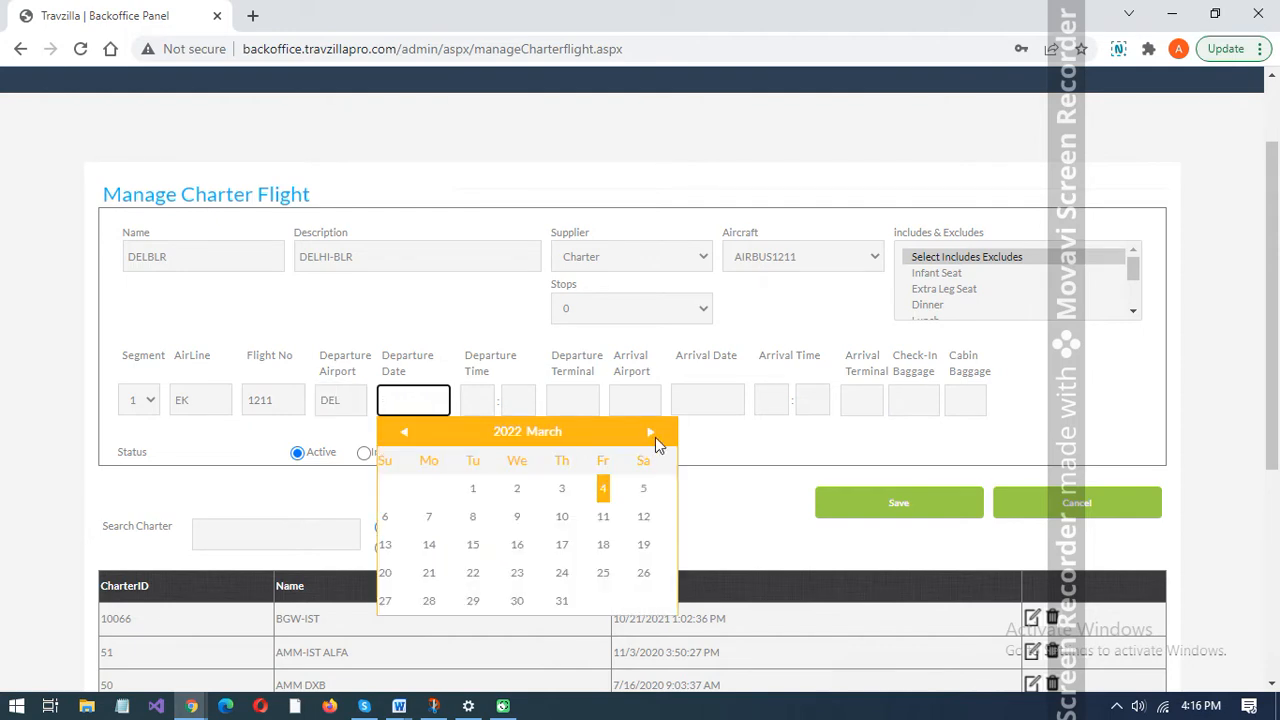
- Set segment 1's departure date to 01-Apr-2022, departure time to 10:15 and departure terminal to 1
{"action": "left_click", "coordinate": [651, 440]}
{"action": "left_click", "coordinate": [603, 488]}
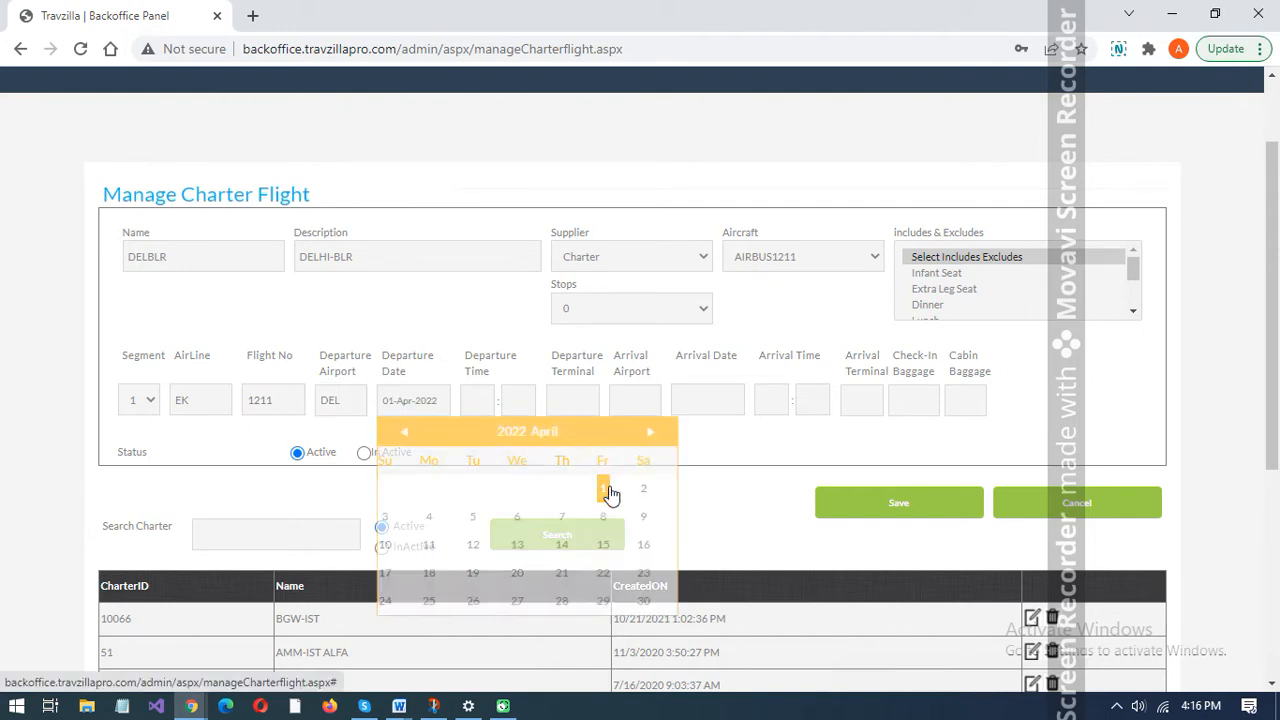
{"action": "left_click", "coordinate": [485, 402]}
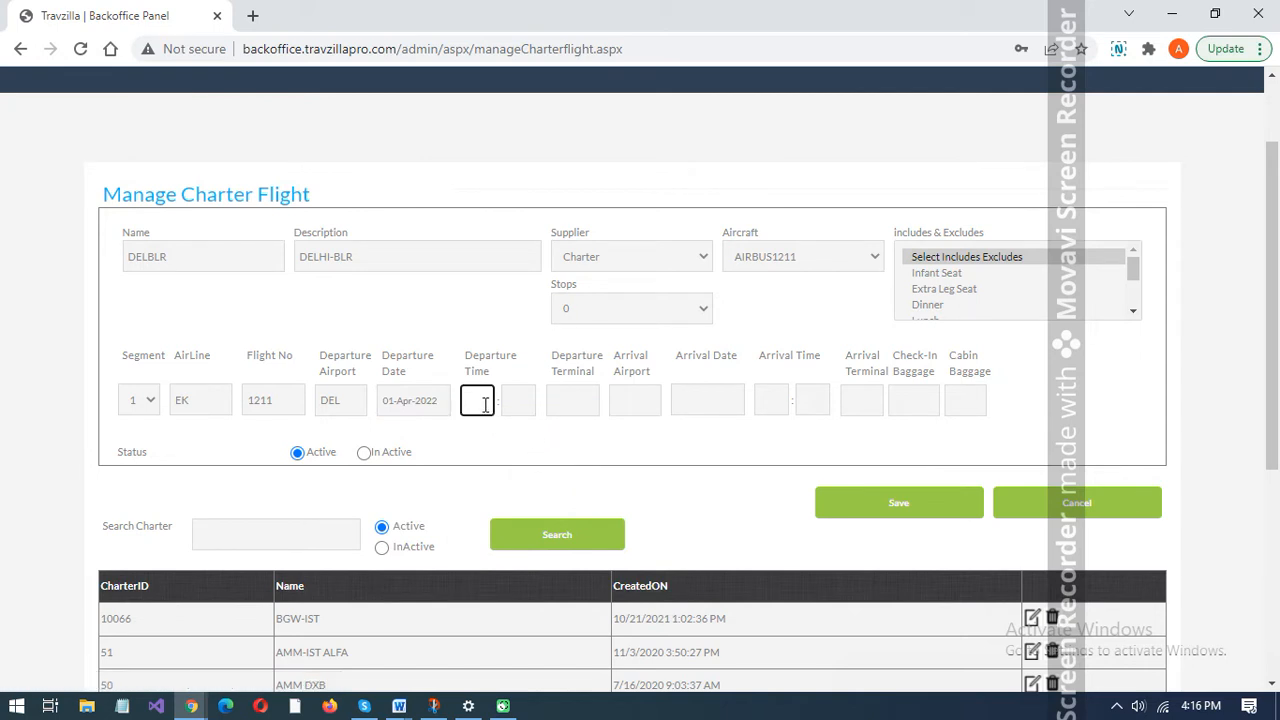
{"action": "type", "text": "10"}
{"action": "left_click", "coordinate": [522, 400]}
{"action": "type", "text": "1"}
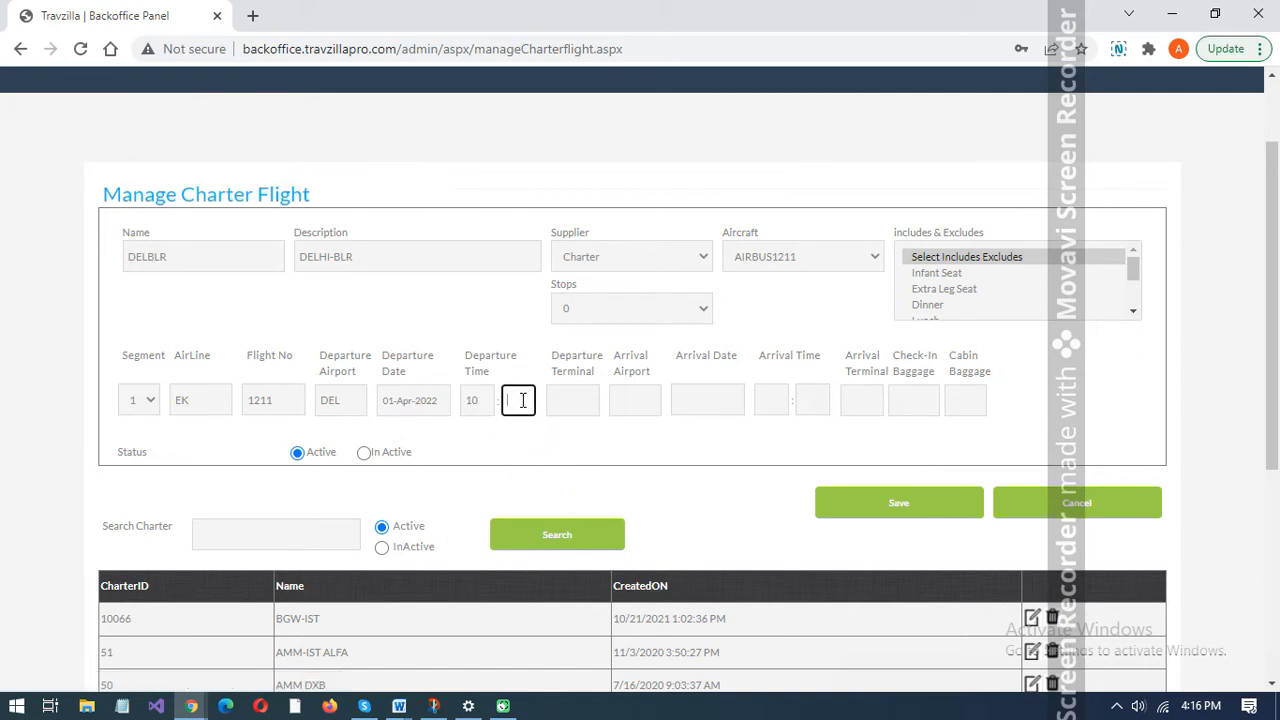
{"action": "type", "text": "5"}
{"action": "left_click", "coordinate": [579, 398]}
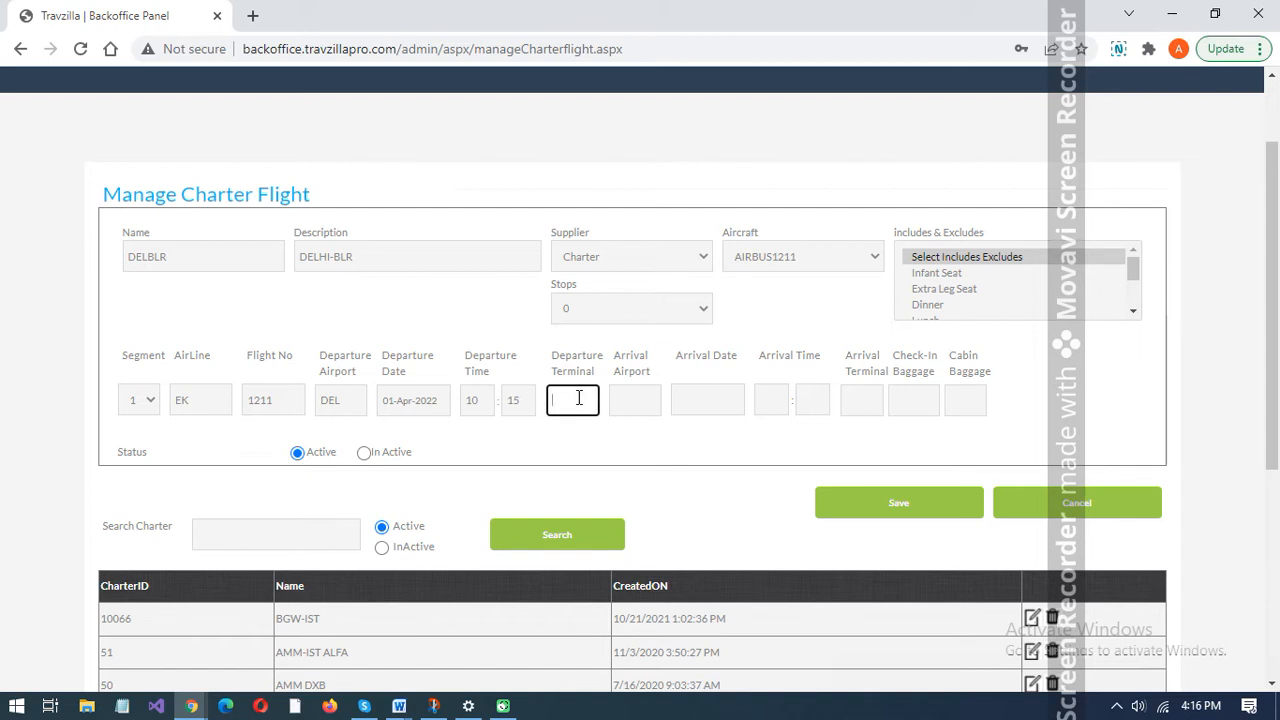
{"action": "type", "text": "1"}
- For segment 1, enter BLR as the arrival airport, 01-Apr-2022 as the arrival date and 13:15 as the arrival time
{"action": "left_click", "coordinate": [625, 399]}
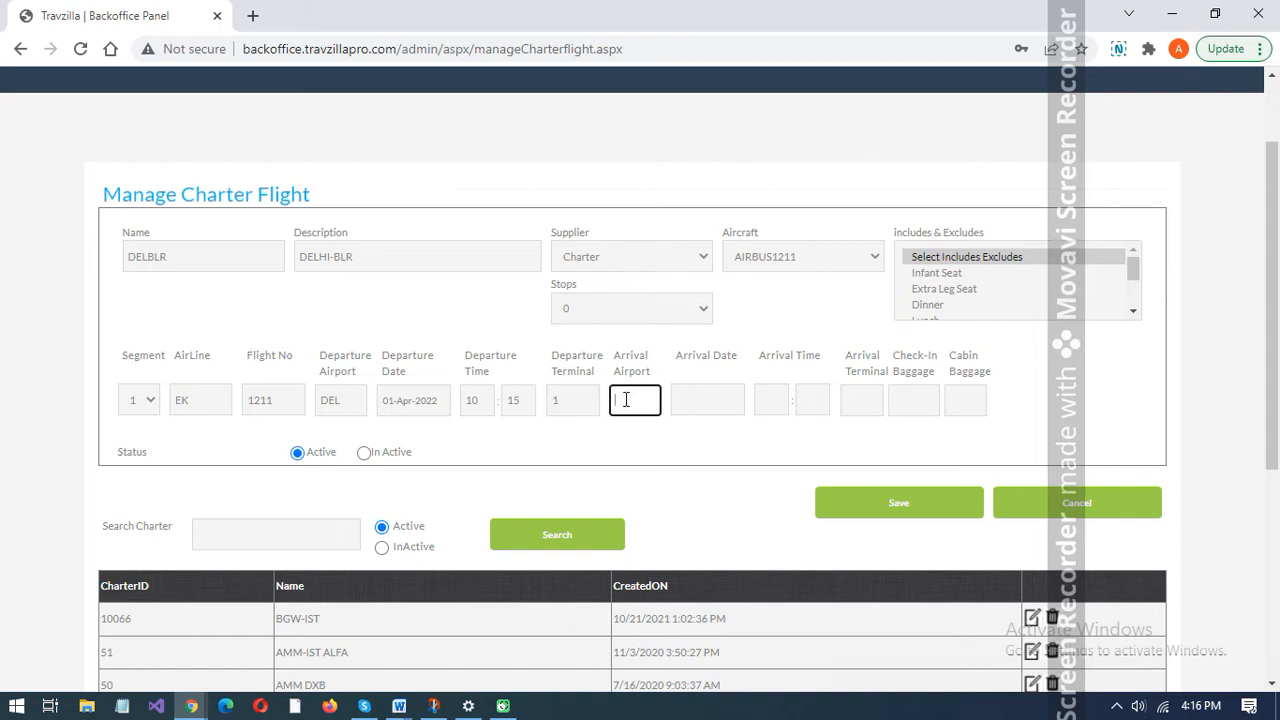
{"action": "type", "text": "BLR"}
{"action": "left_click", "coordinate": [689, 400]}
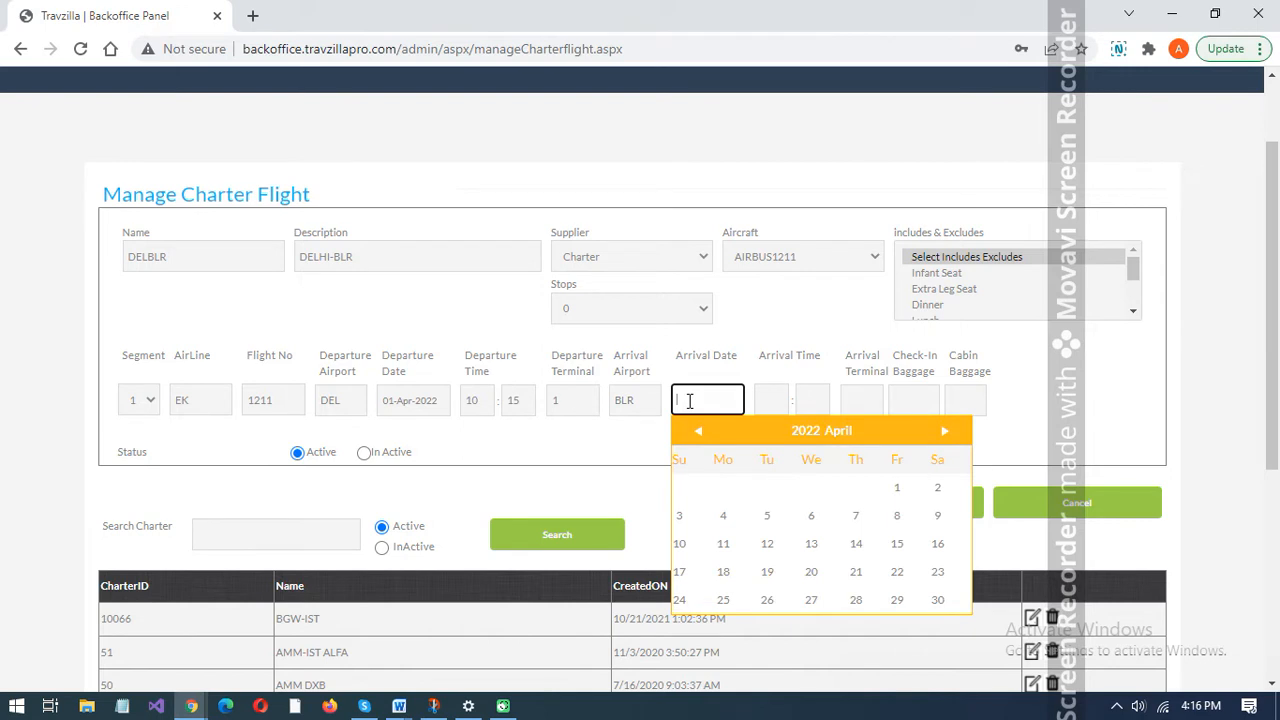
{"action": "left_click", "coordinate": [898, 489]}
{"action": "left_click", "coordinate": [777, 399]}
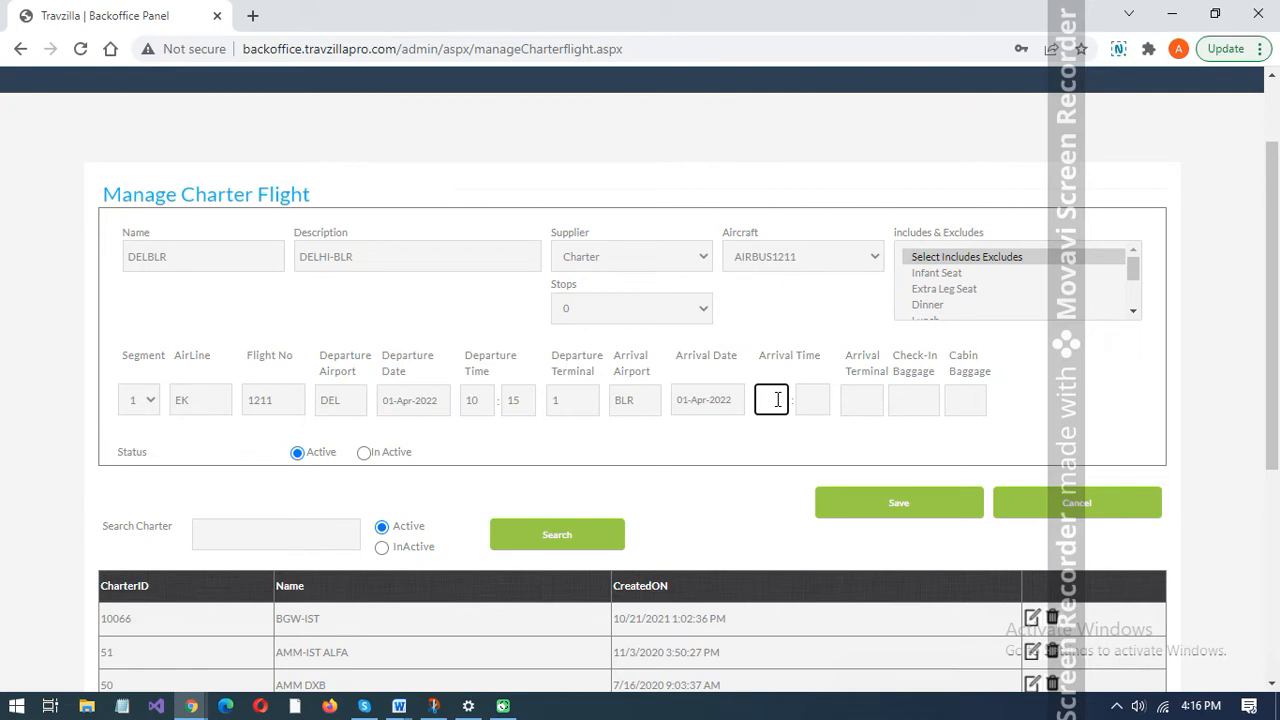
{"action": "type", "text": "13"}
{"action": "left_click", "coordinate": [804, 396]}
{"action": "type", "text": "15"}
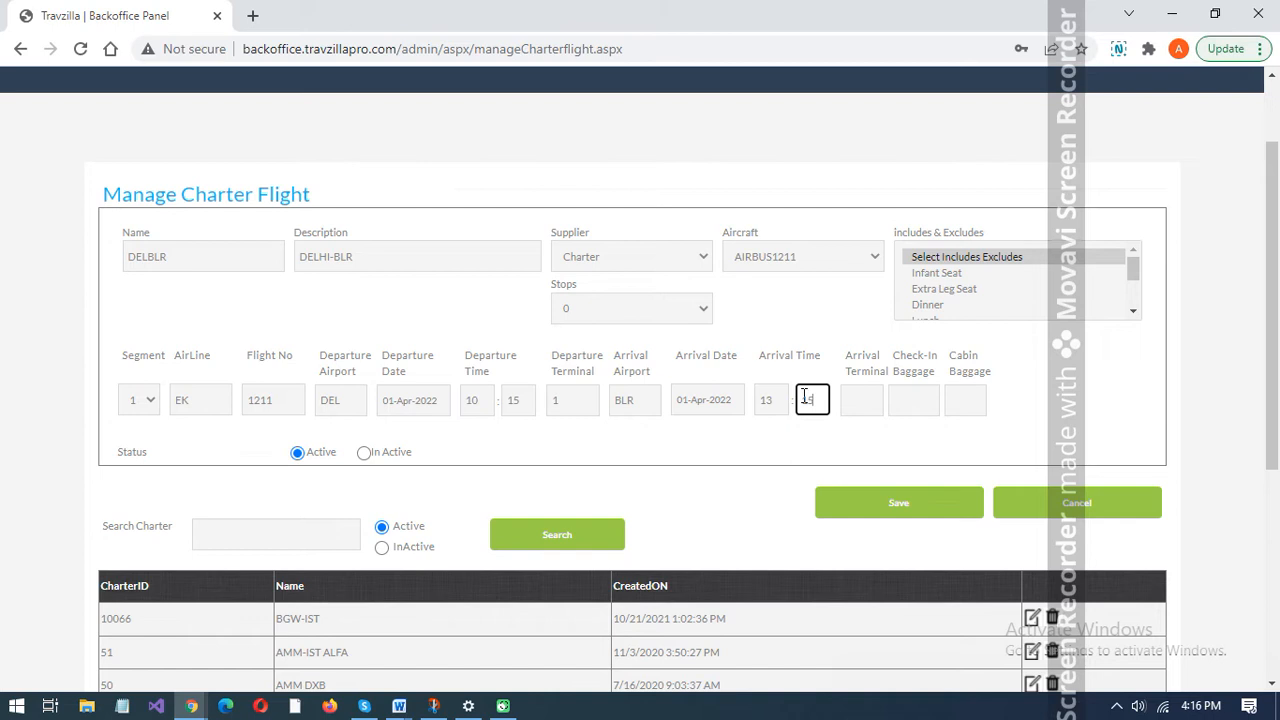
- Set segment 1's arrival terminal, check-in baggage and cabin baggage each to 1
{"action": "left_click", "coordinate": [866, 401]}
{"action": "type", "text": "1"}
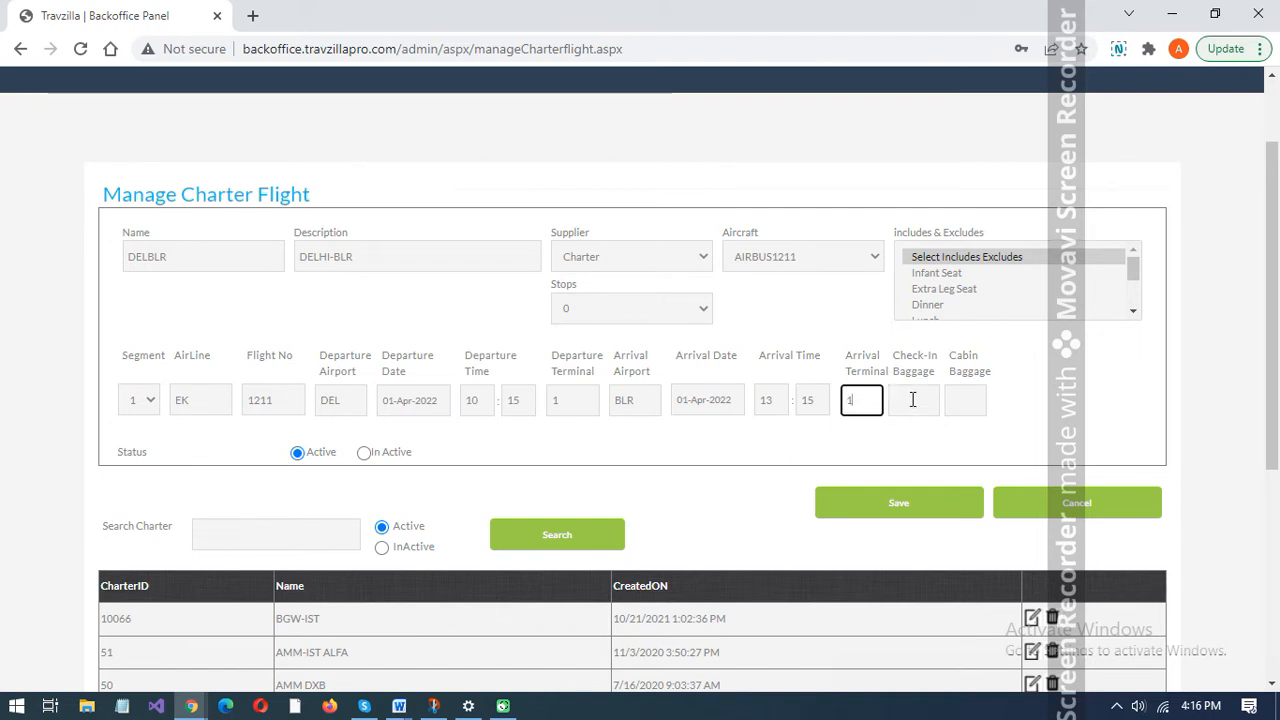
{"action": "left_click", "coordinate": [913, 400]}
{"action": "type", "text": "1"}
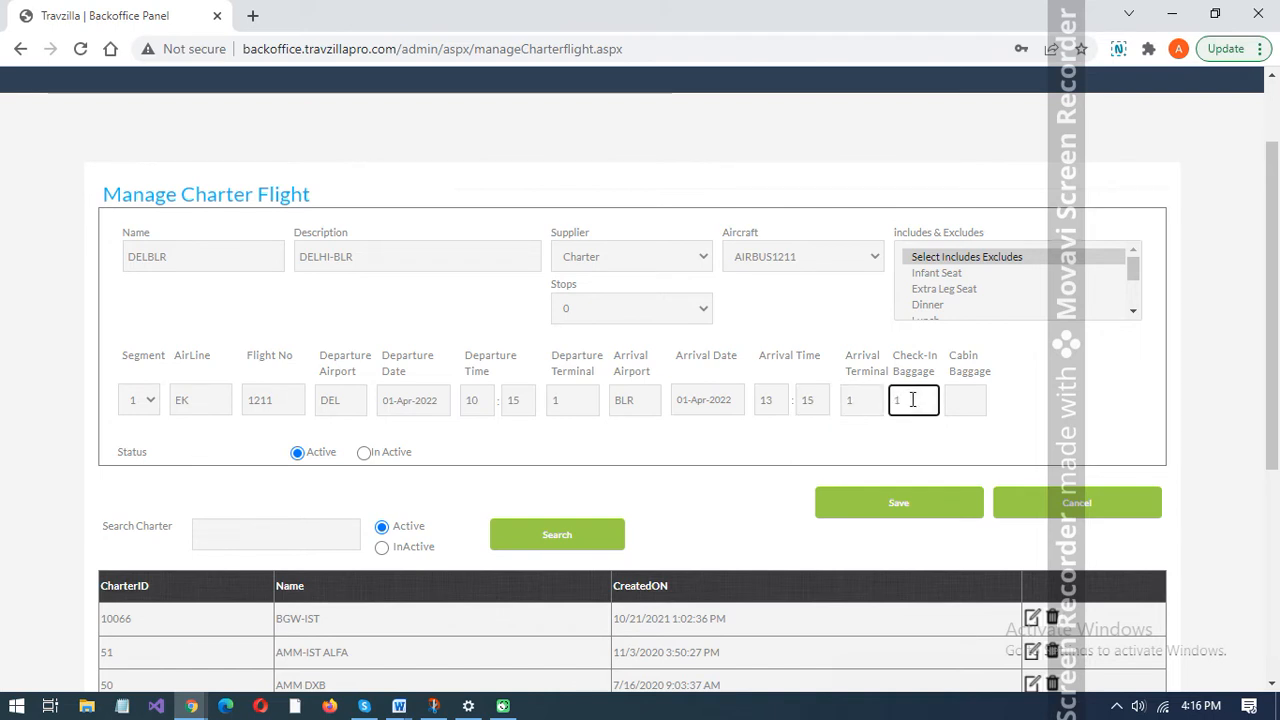
{"action": "left_click", "coordinate": [964, 398]}
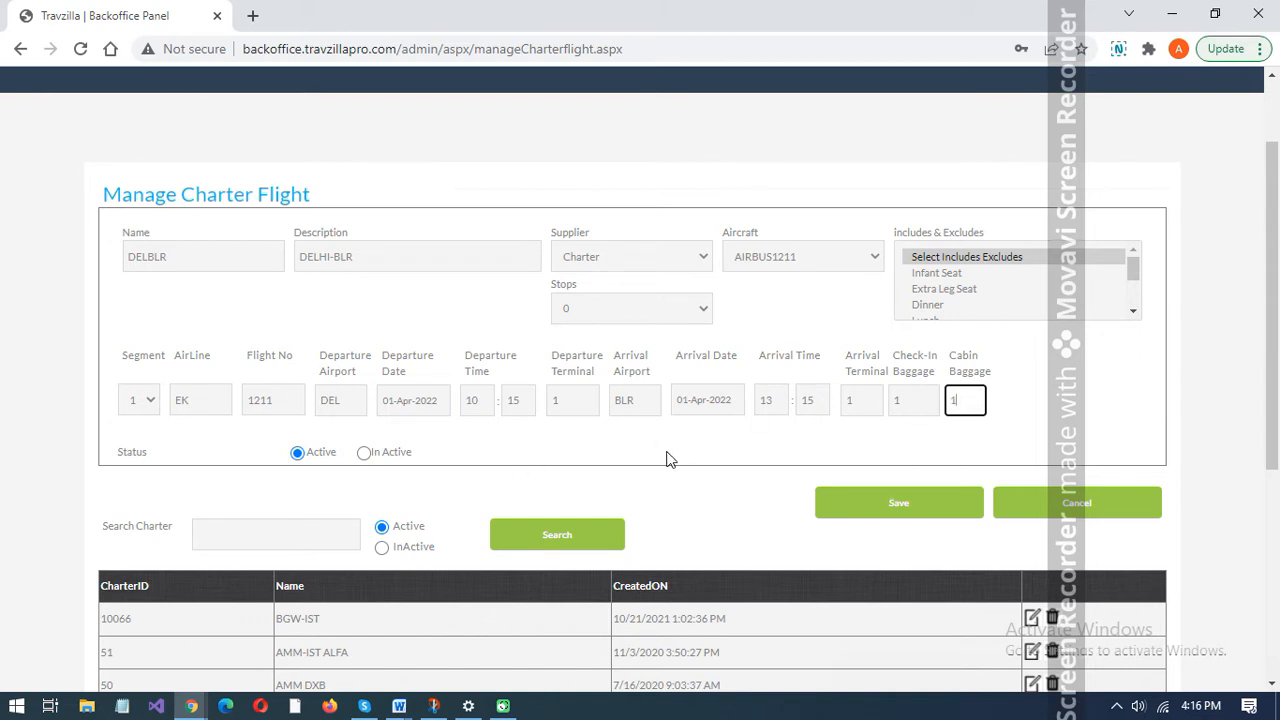
- Save the DELBLR charter flight, acknowledge the message and check the list of charters for the new entry
{"action": "left_click", "coordinate": [899, 506]}
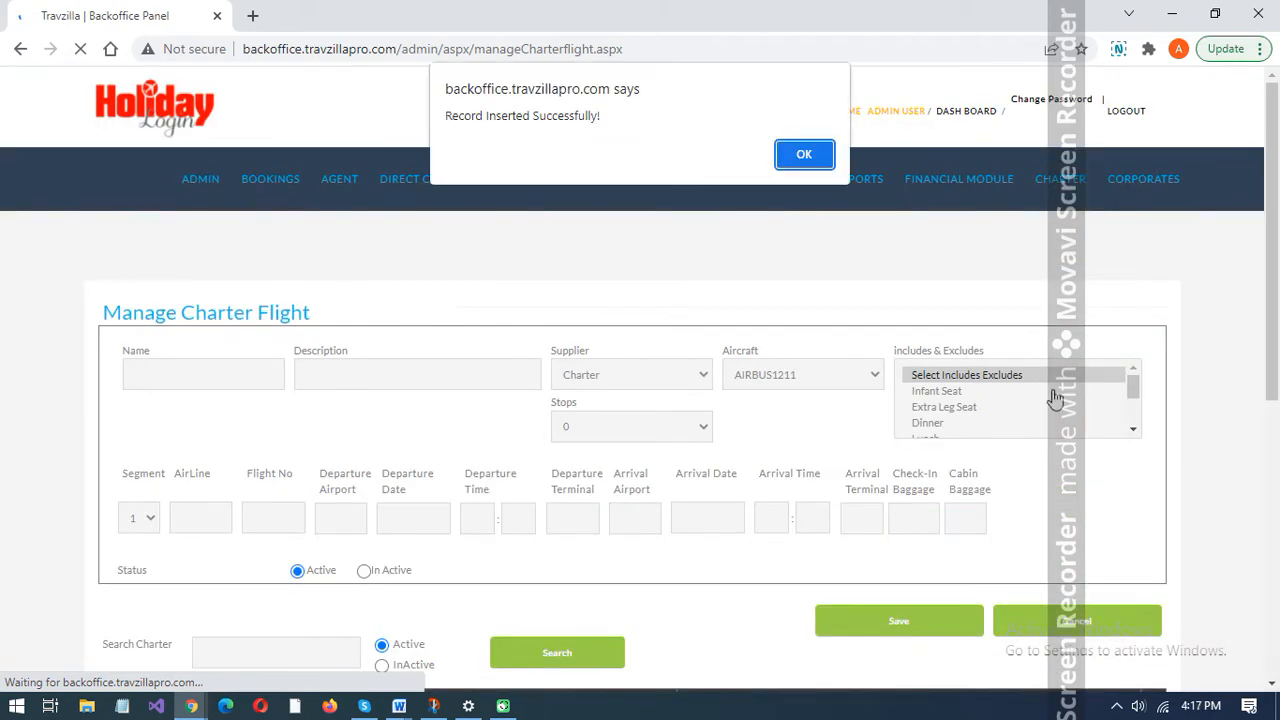
{"action": "left_click", "coordinate": [806, 151]}
{"action": "mouse_move", "coordinate": [884, 190]}
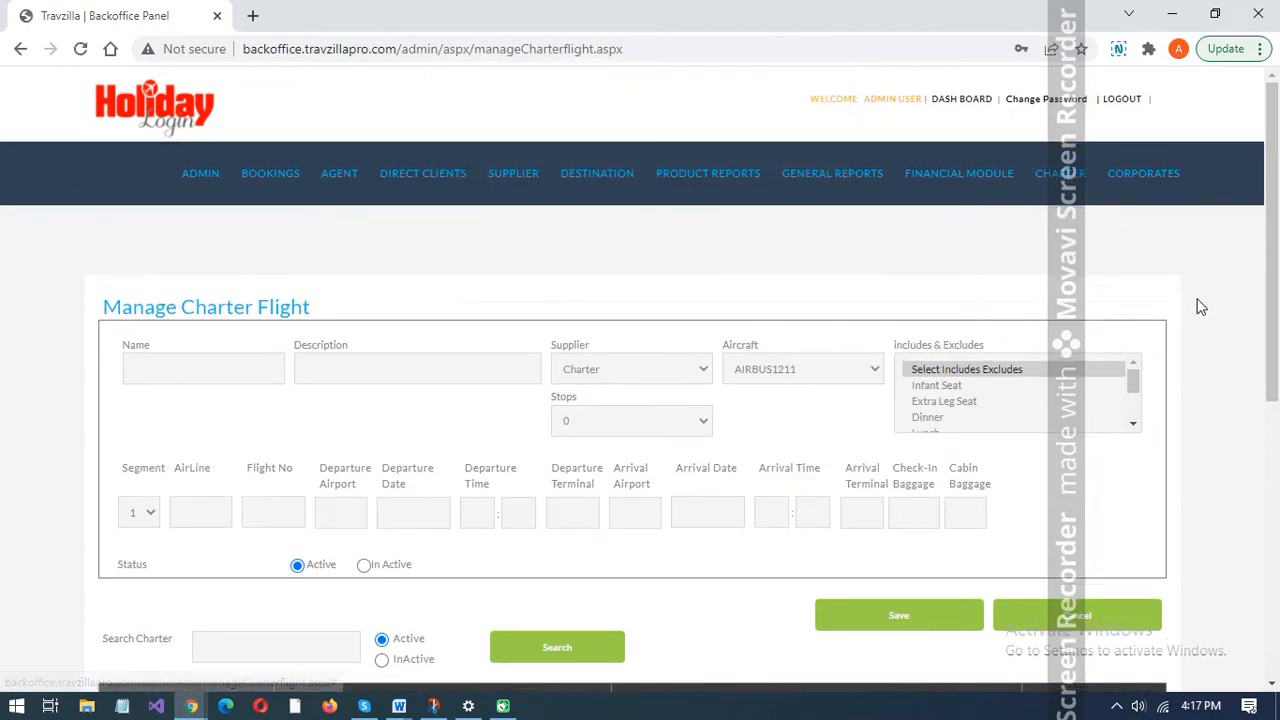
{"action": "scroll", "coordinate": [1200, 307], "scroll_direction": "down", "scroll_amount": 2}
{"action": "scroll", "coordinate": [1200, 307], "scroll_direction": "down", "scroll_amount": 4}
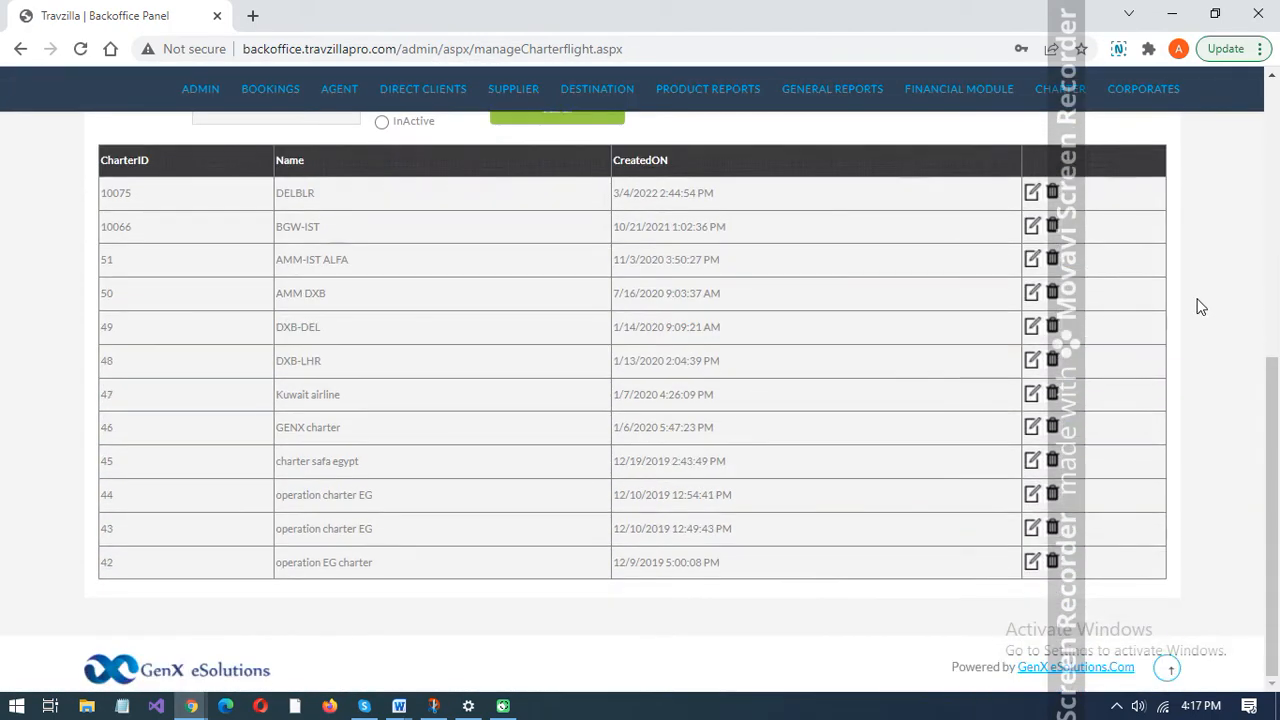
{"action": "scroll", "coordinate": [1201, 307], "scroll_direction": "up", "scroll_amount": 1}
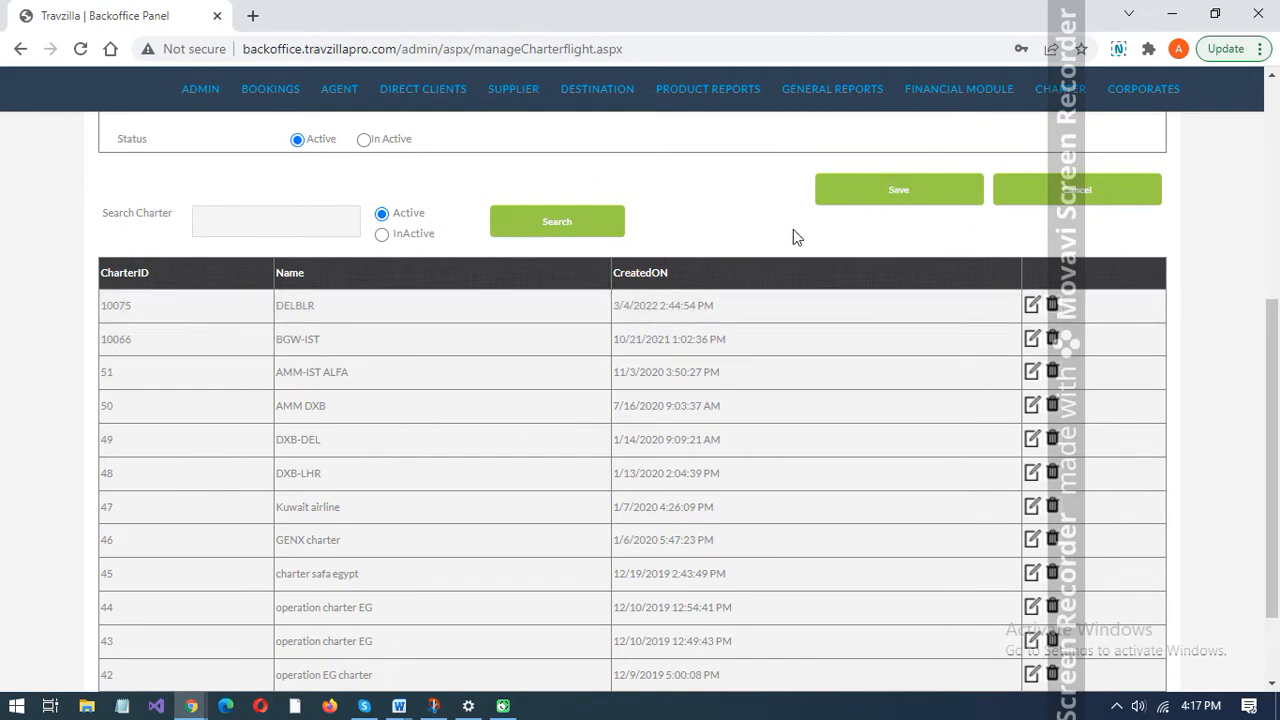
{"action": "scroll", "coordinate": [793, 229], "scroll_direction": "up", "scroll_amount": 1}
{"action": "scroll", "coordinate": [793, 229], "scroll_direction": "up", "scroll_amount": 4}
- Open the charter costing form and enter rate name DELBLR1 with Economy as the cabin class
{"action": "mouse_move", "coordinate": [1051, 177]}
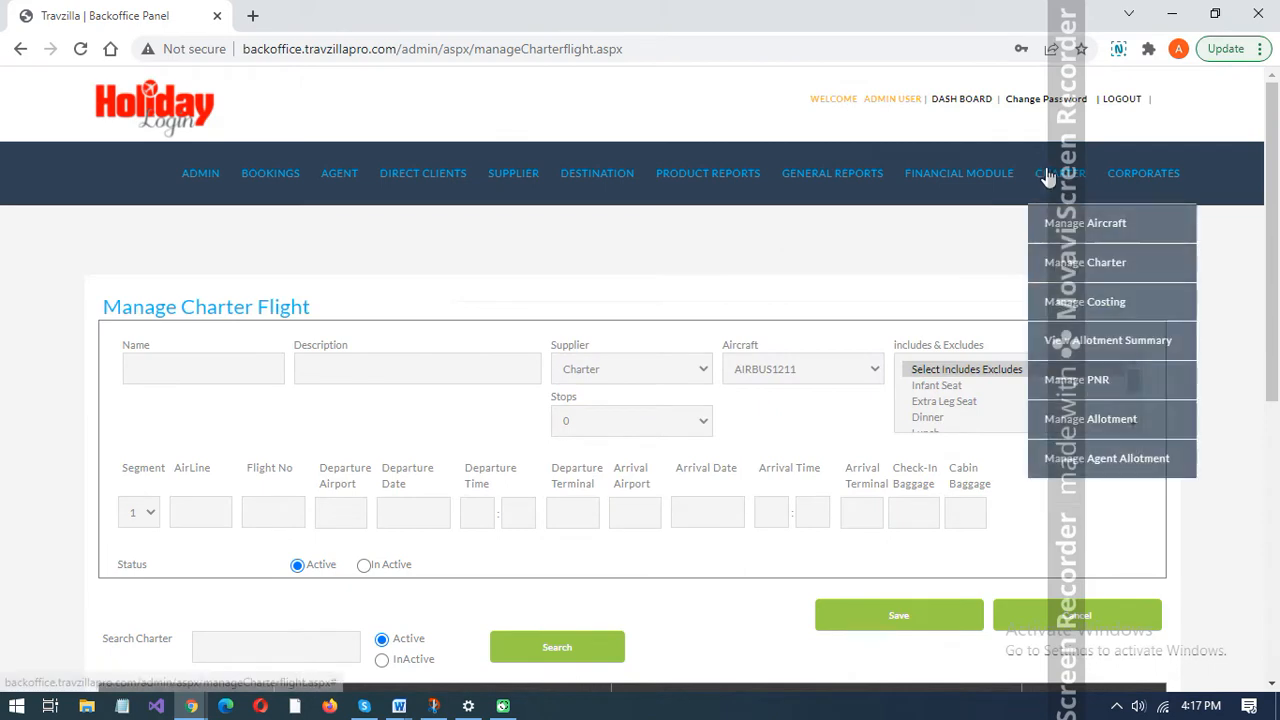
{"action": "left_click", "coordinate": [1085, 311]}
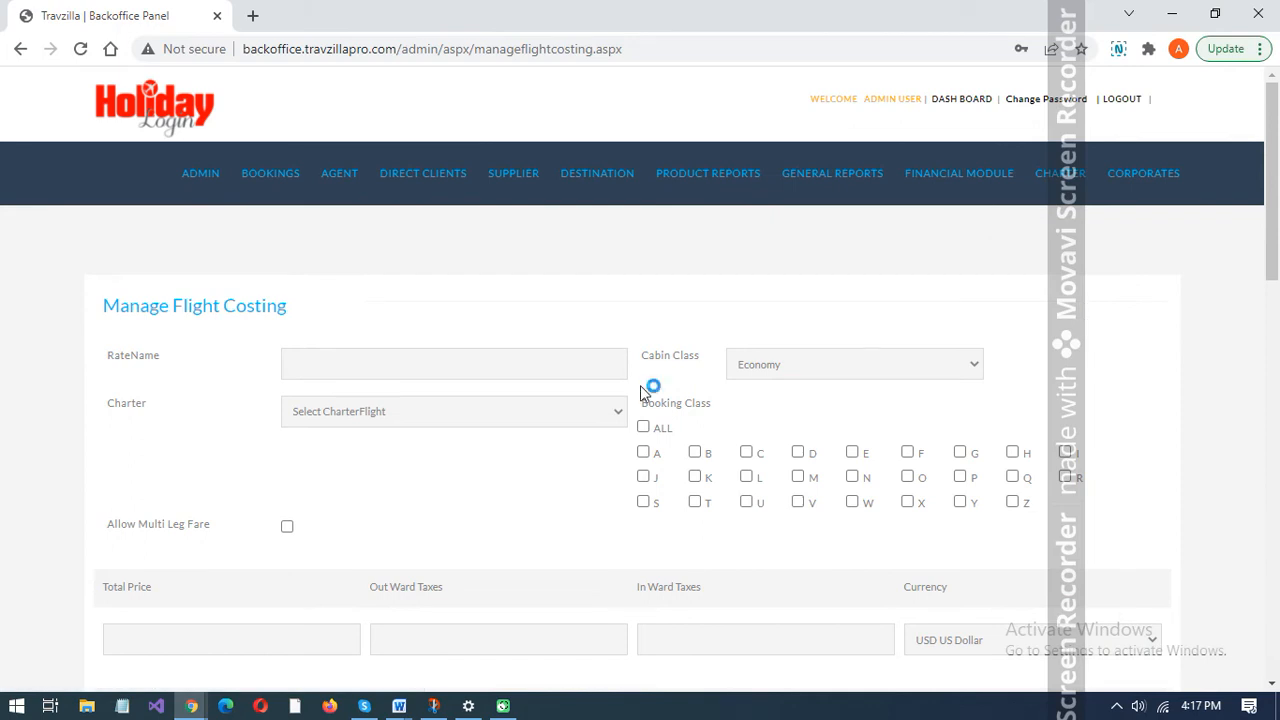
{"action": "left_click", "coordinate": [510, 362]}
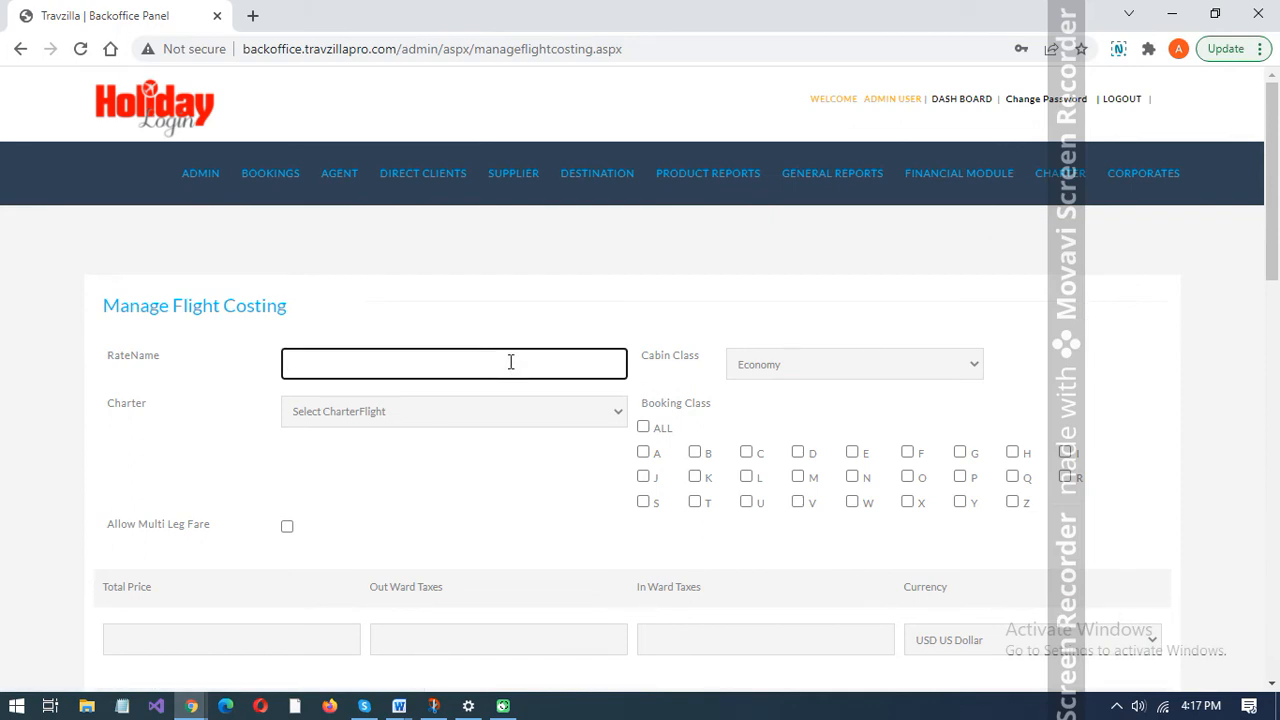
{"action": "type", "text": "DELBLR1"}
{"action": "left_click", "coordinate": [866, 362]}
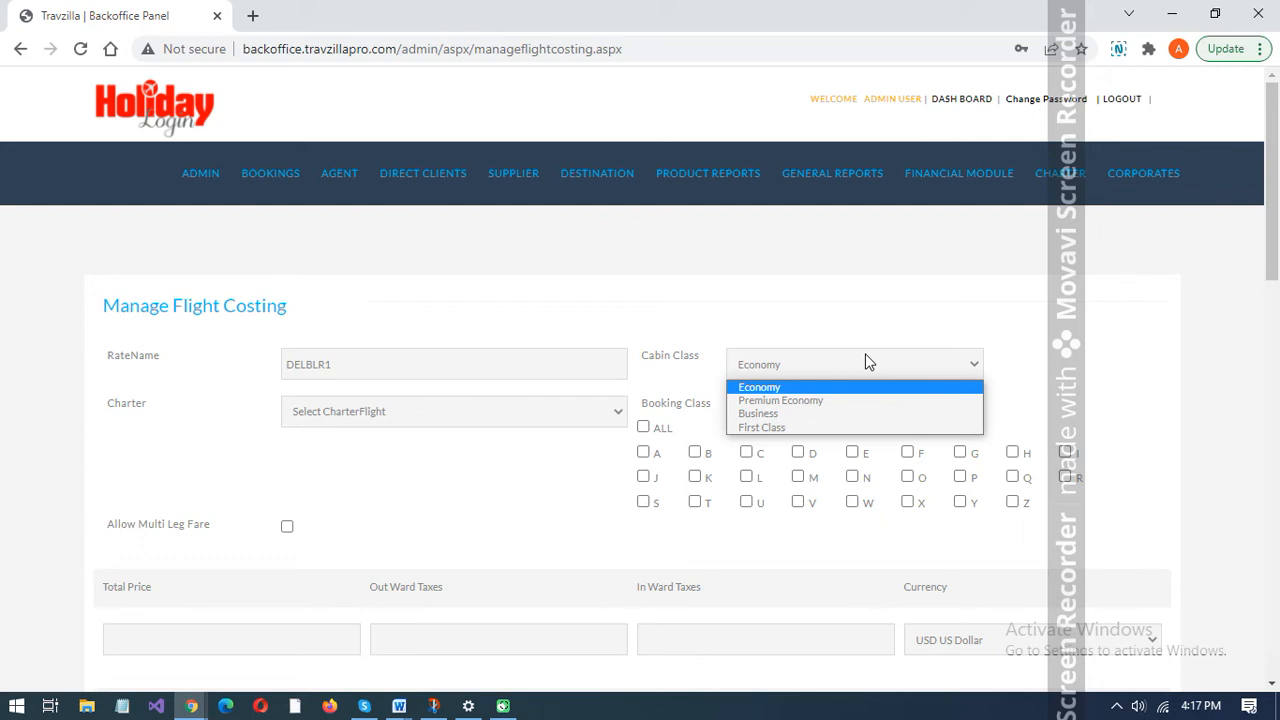
{"action": "left_click", "coordinate": [845, 387]}
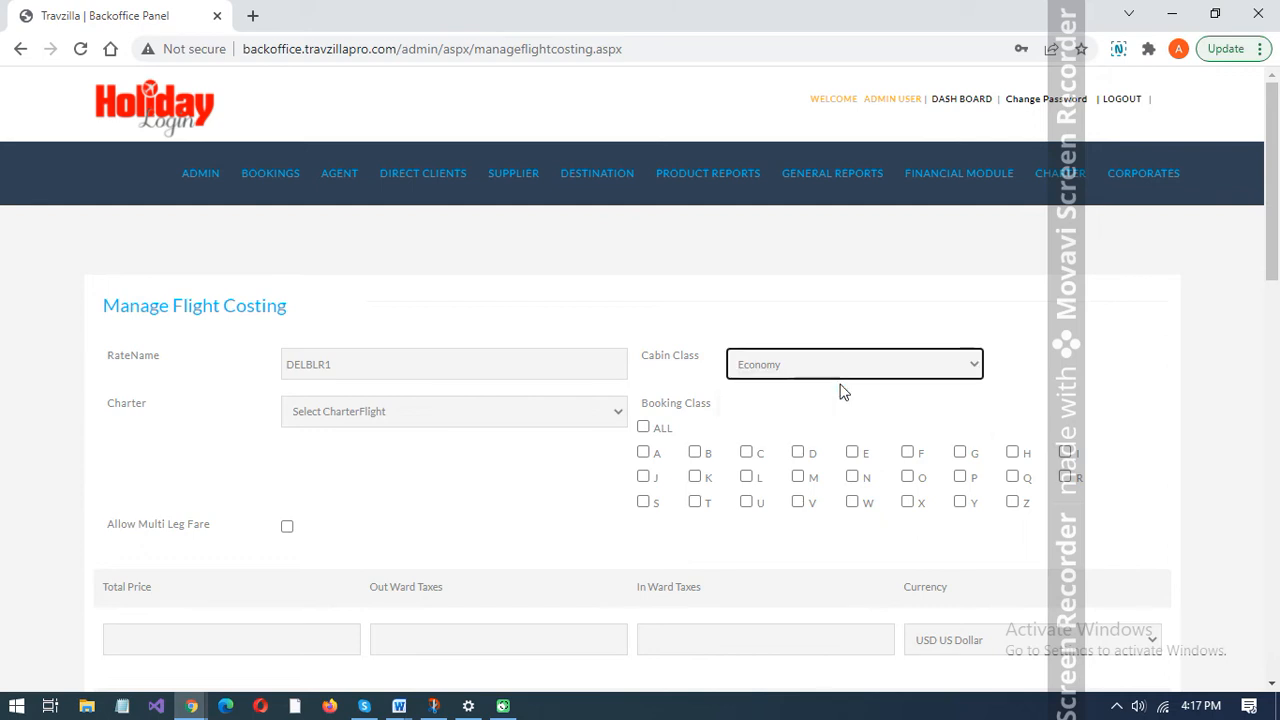
- Choose the DELBLR charter flight for the costing and include all booking classes
{"action": "left_click", "coordinate": [517, 426]}
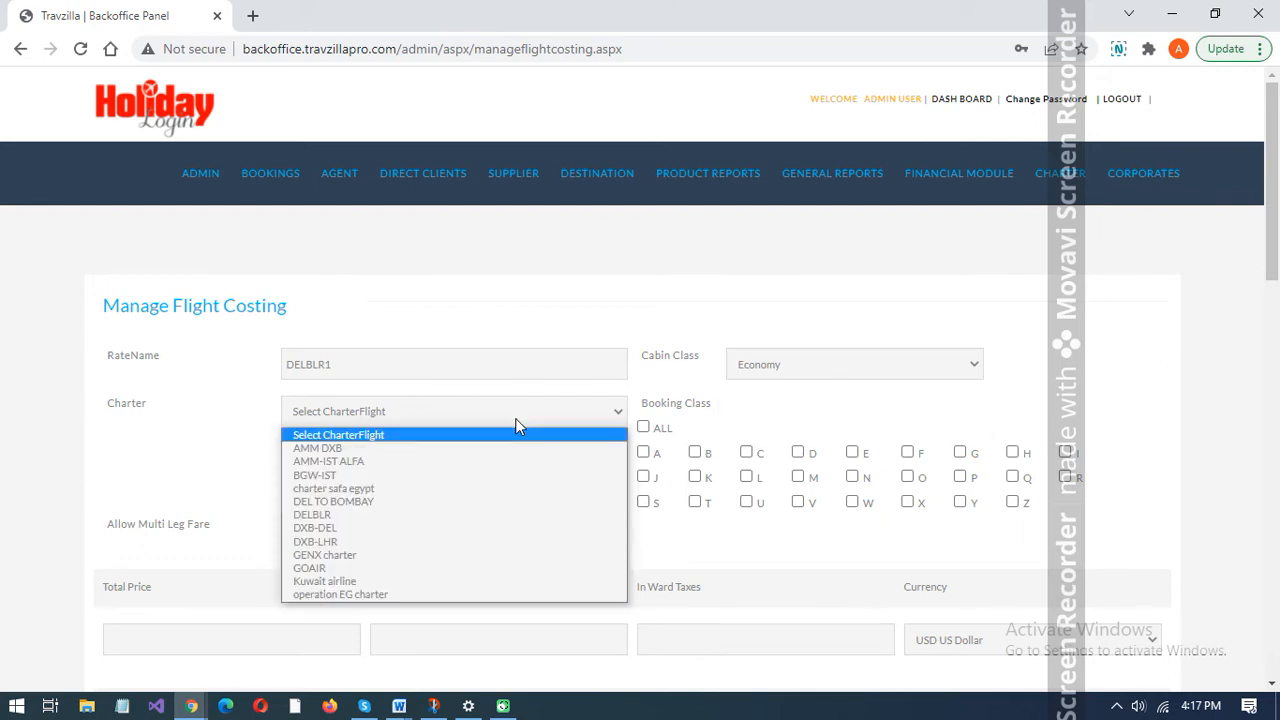
{"action": "key", "text": "Down"}
{"action": "key", "text": "Down"}
{"action": "key", "text": "Down"}
{"action": "key", "text": "Down"}
{"action": "key", "text": "Down"}
{"action": "key", "text": "Down"}
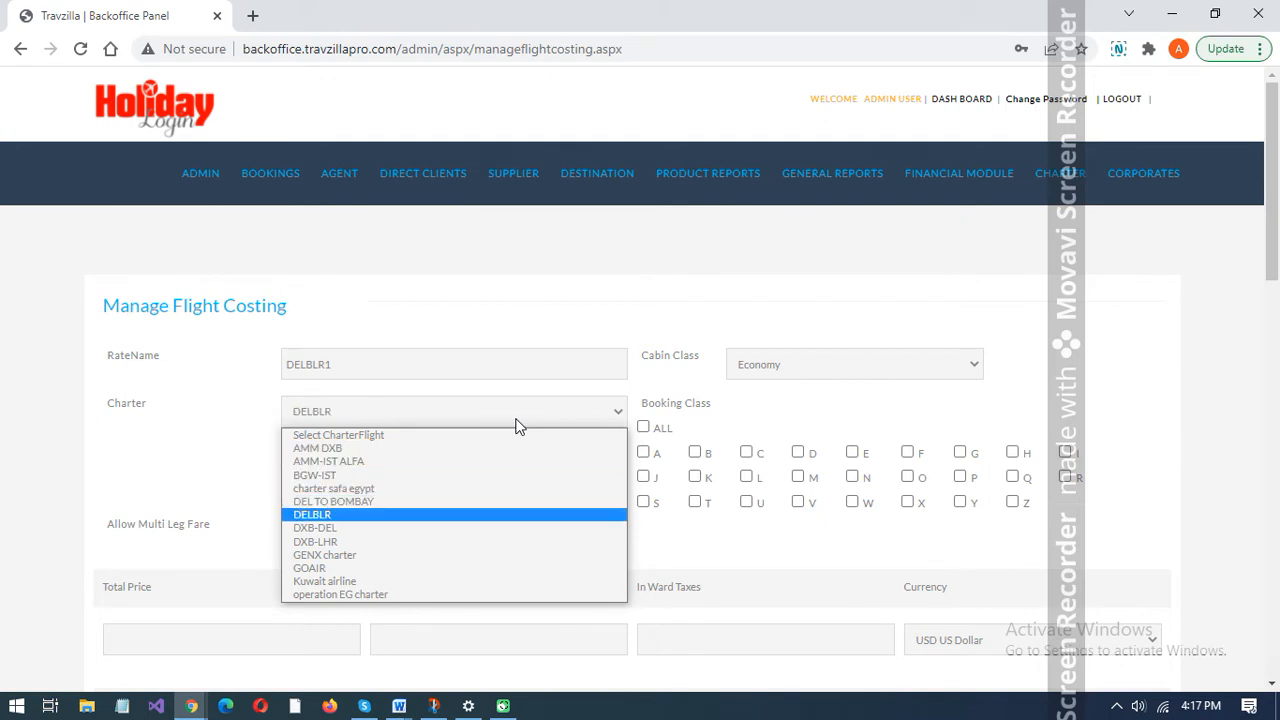
{"action": "key", "text": "Down"}
{"action": "key", "text": "Up"}
{"action": "key", "text": "Return"}
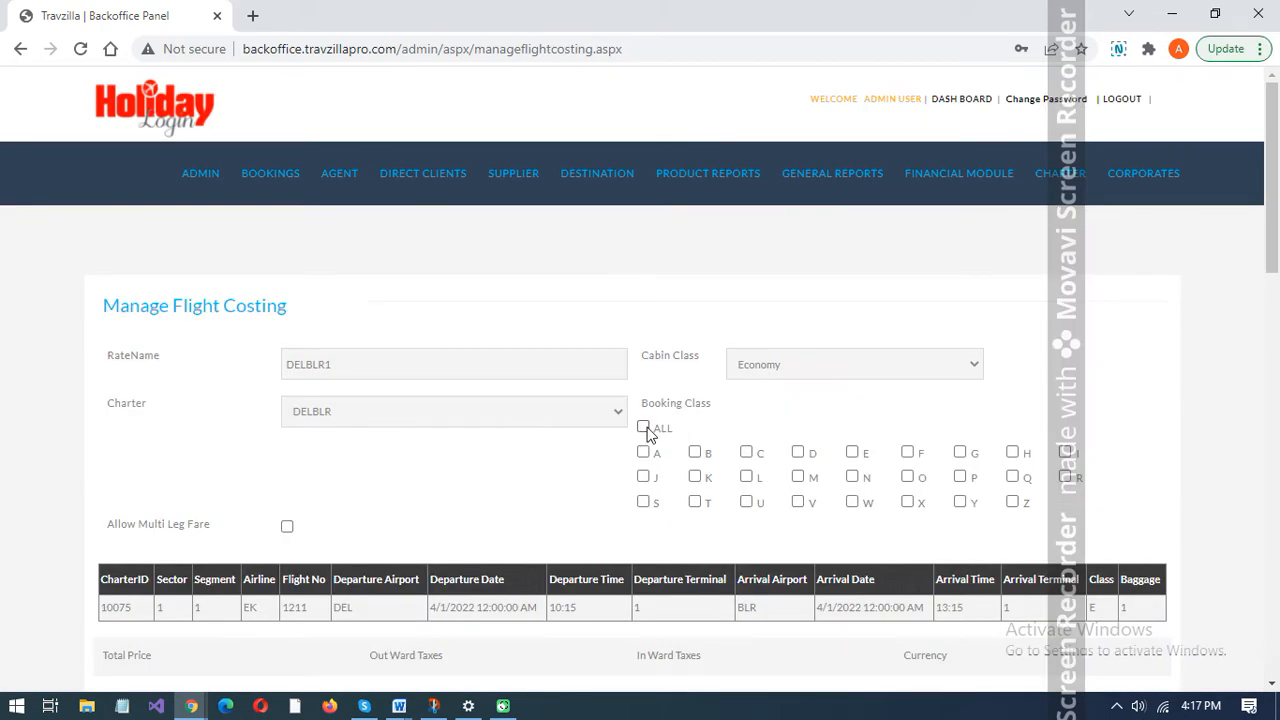
{"action": "left_click", "coordinate": [644, 428]}
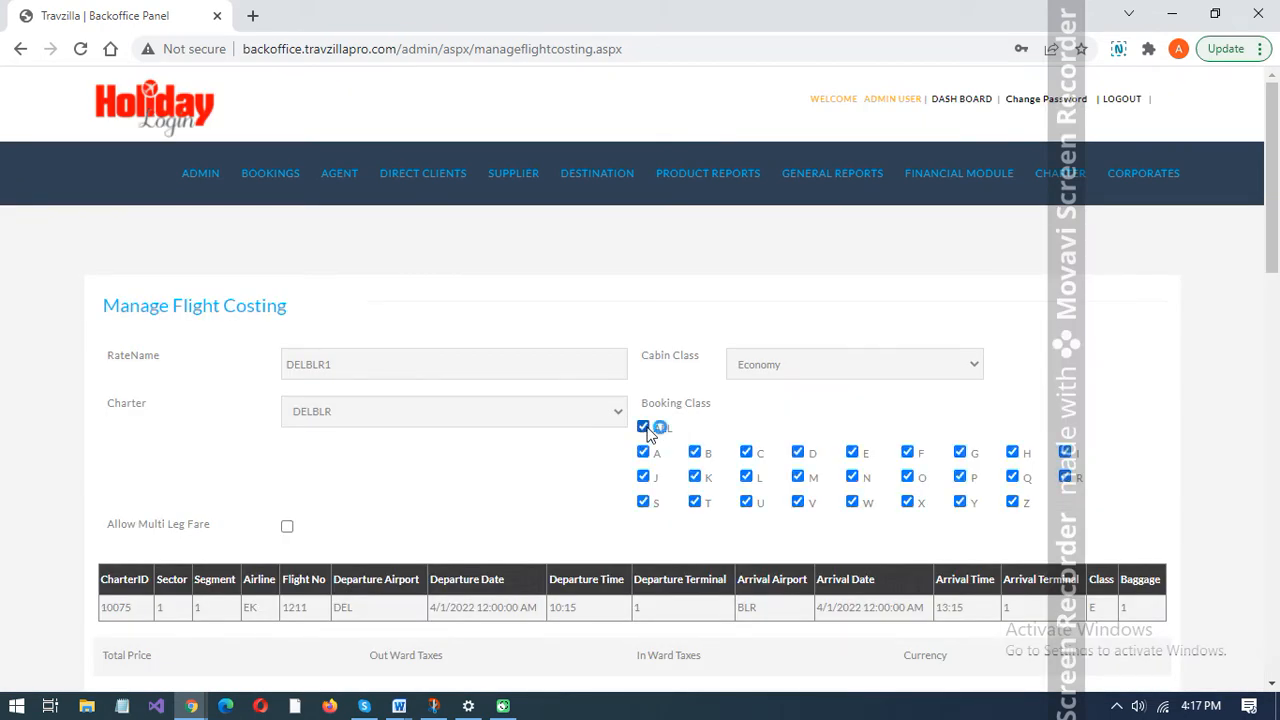
- Set the adult price to 300, child price to 250 and infant price to 200, keeping USD US Dollar as the currency
{"action": "scroll", "coordinate": [549, 467], "scroll_direction": "down", "scroll_amount": 2}
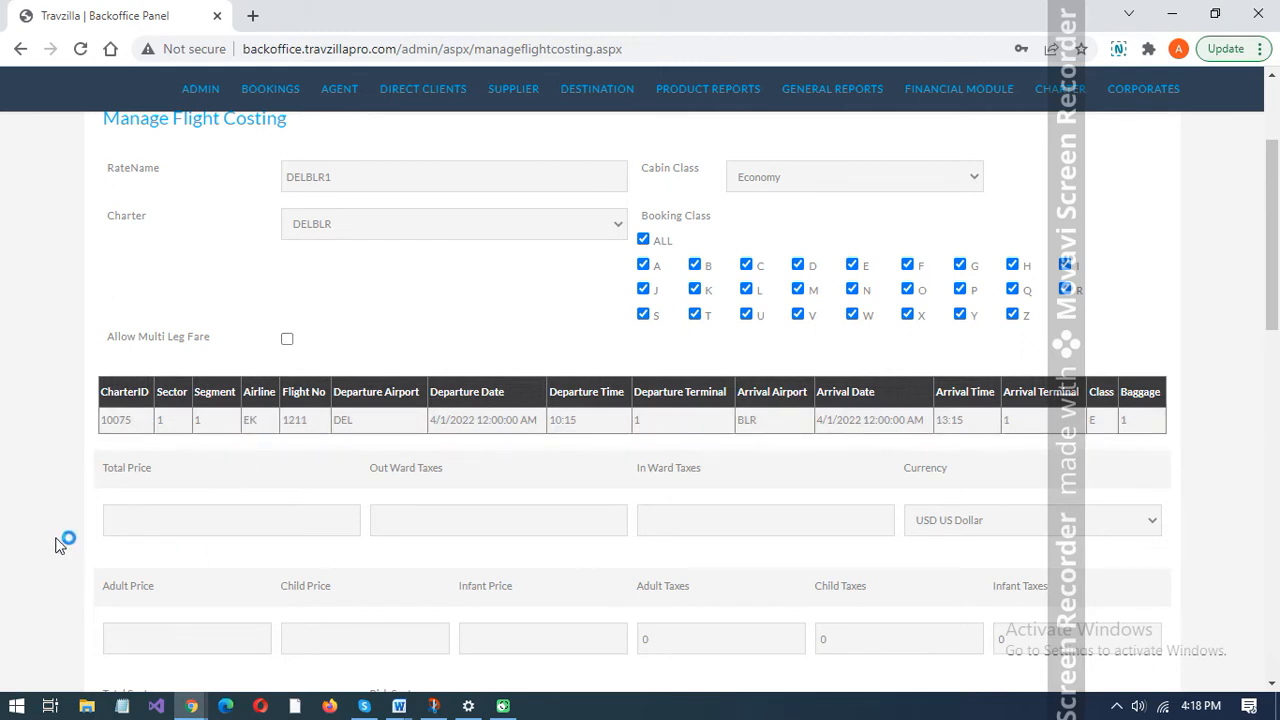
{"action": "scroll", "coordinate": [62, 540], "scroll_direction": "down", "scroll_amount": 2}
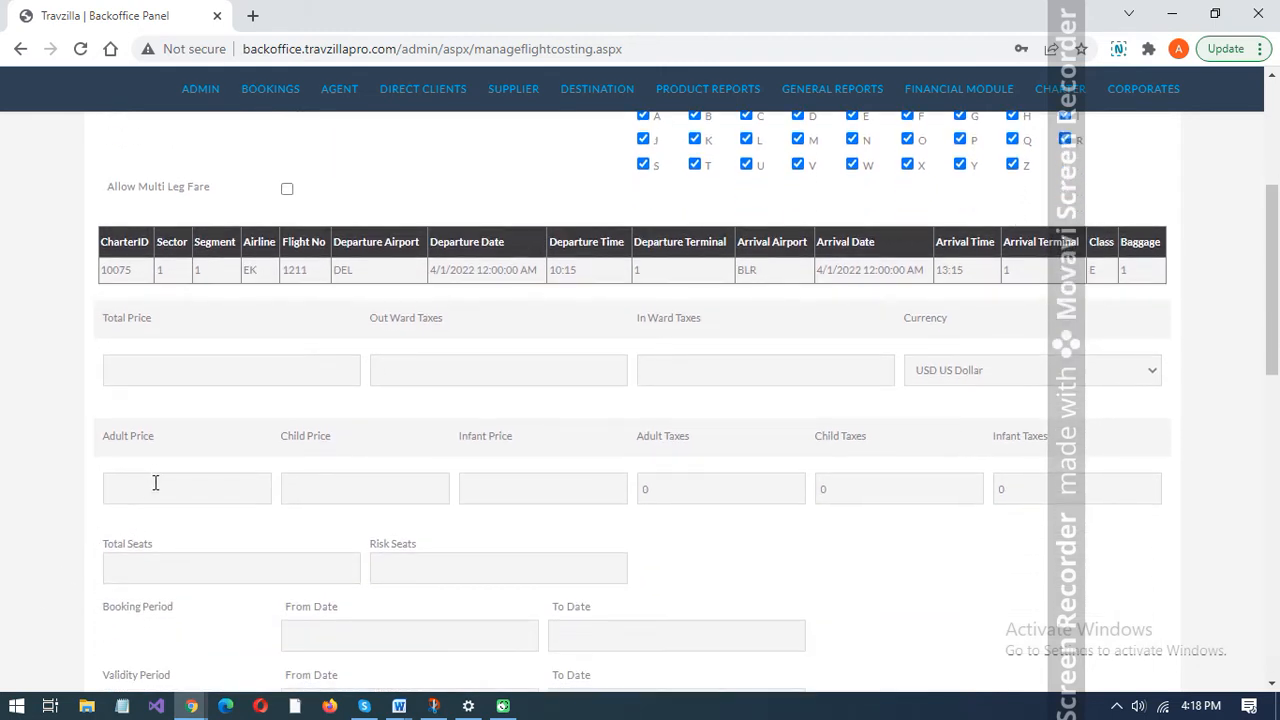
{"action": "left_click", "coordinate": [155, 483]}
{"action": "type", "text": "300"}
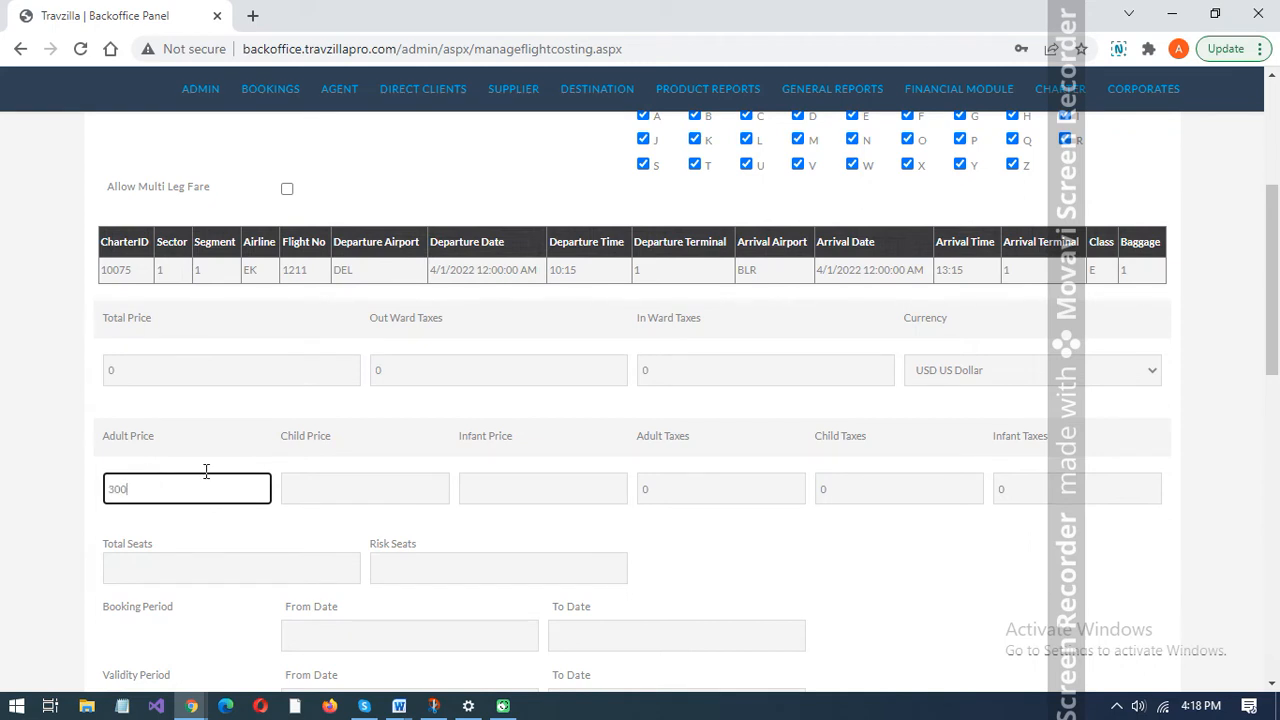
{"action": "left_click", "coordinate": [356, 484]}
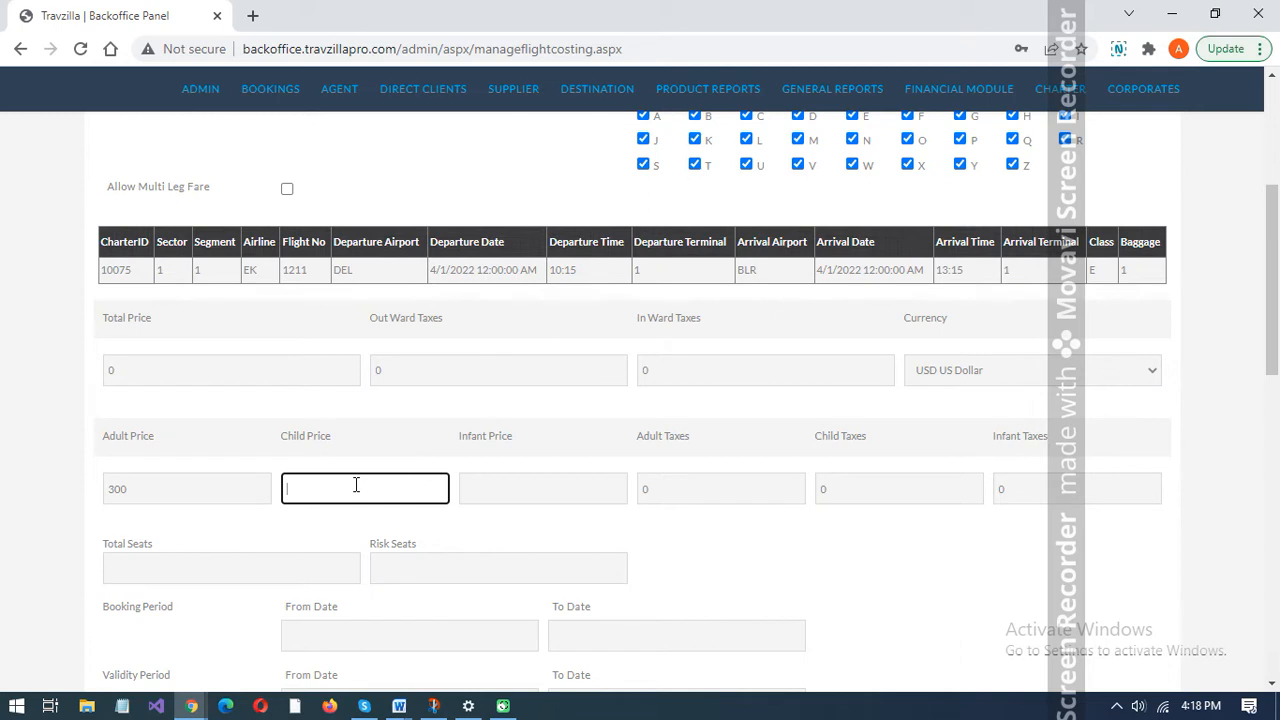
{"action": "left_click", "coordinate": [980, 372]}
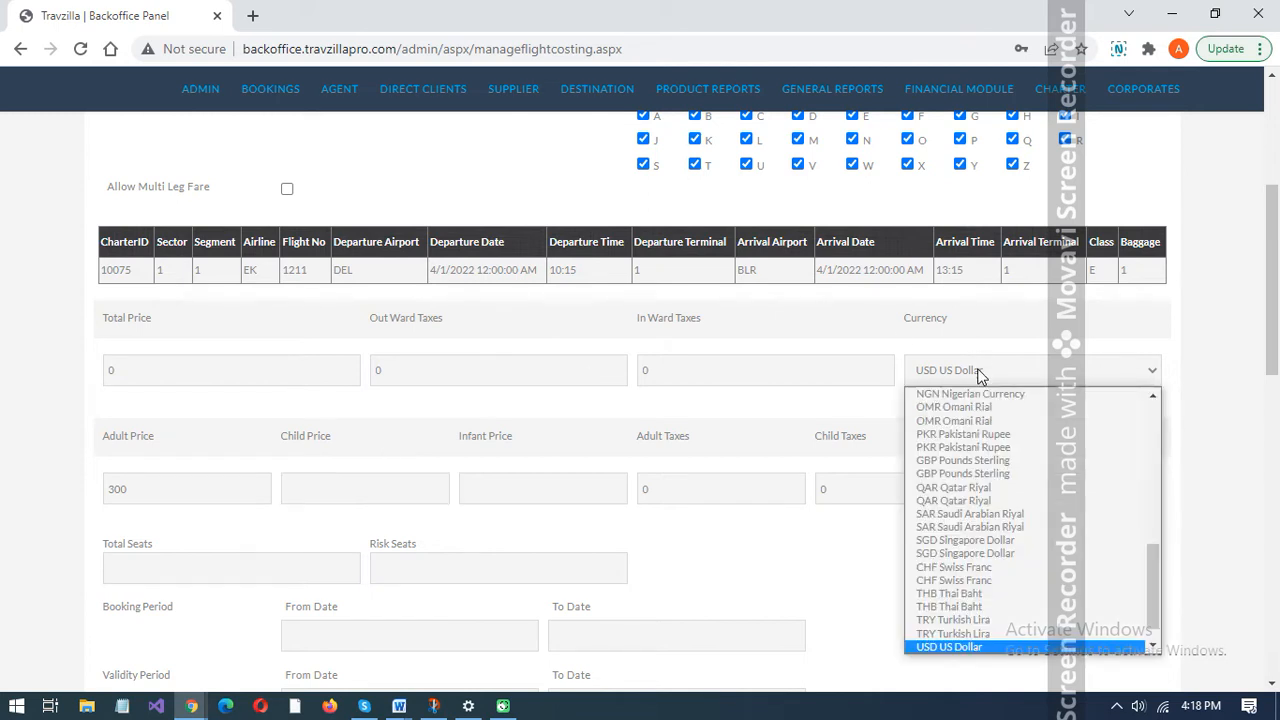
{"action": "left_click", "coordinate": [980, 373]}
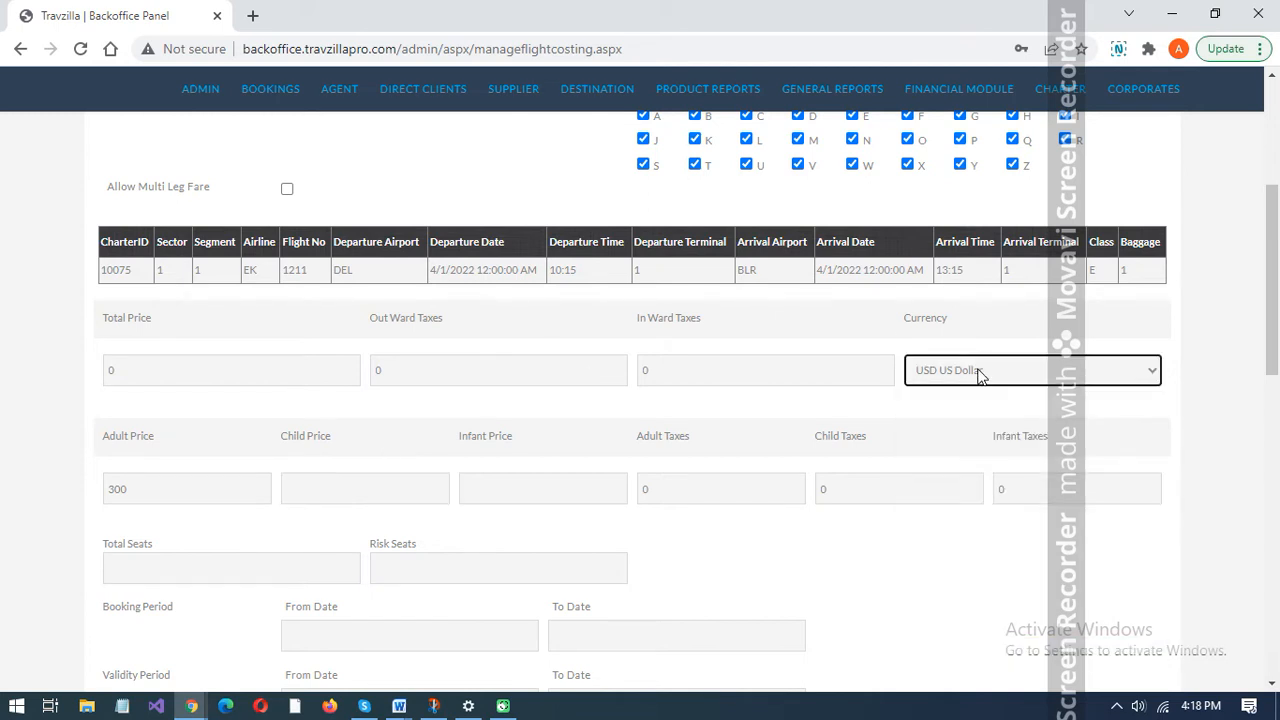
{"action": "left_click", "coordinate": [390, 480]}
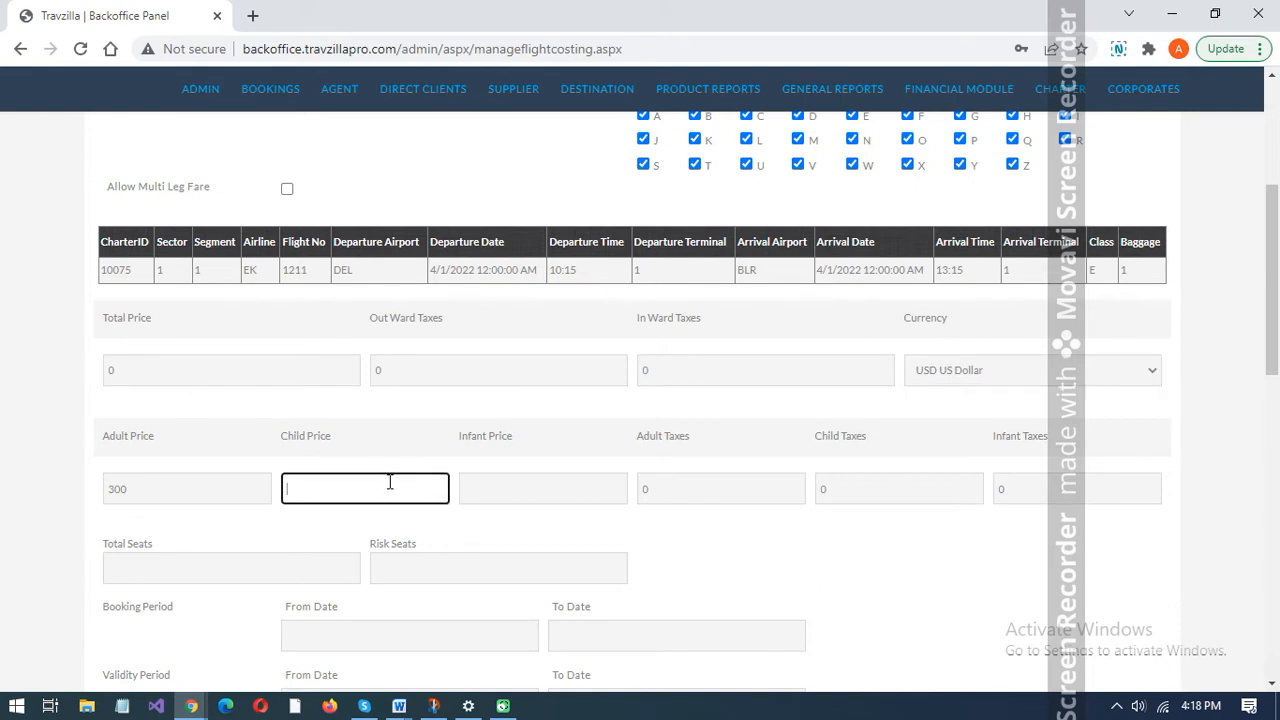
{"action": "type", "text": "250"}
{"action": "left_click", "coordinate": [562, 494]}
{"action": "type", "text": "200"}
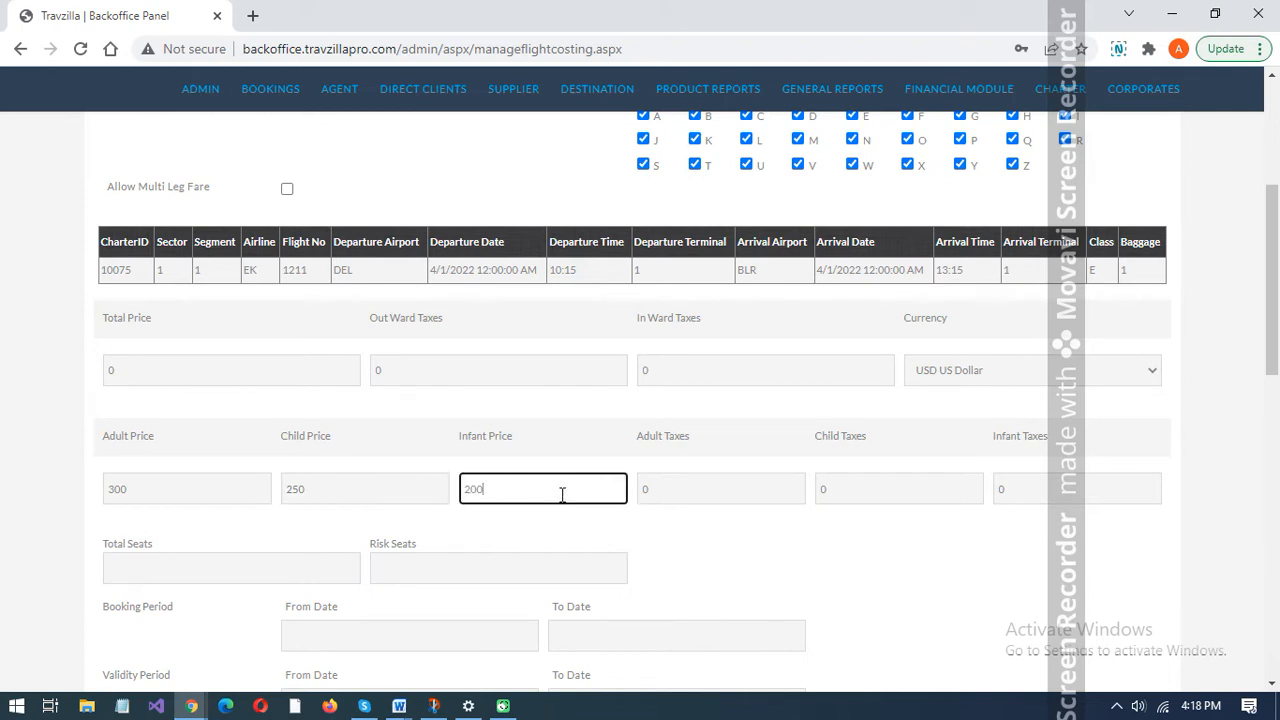
- Set the adult taxes to 30, child taxes to 15 and infant taxes to 10
{"action": "left_click", "coordinate": [665, 492]}
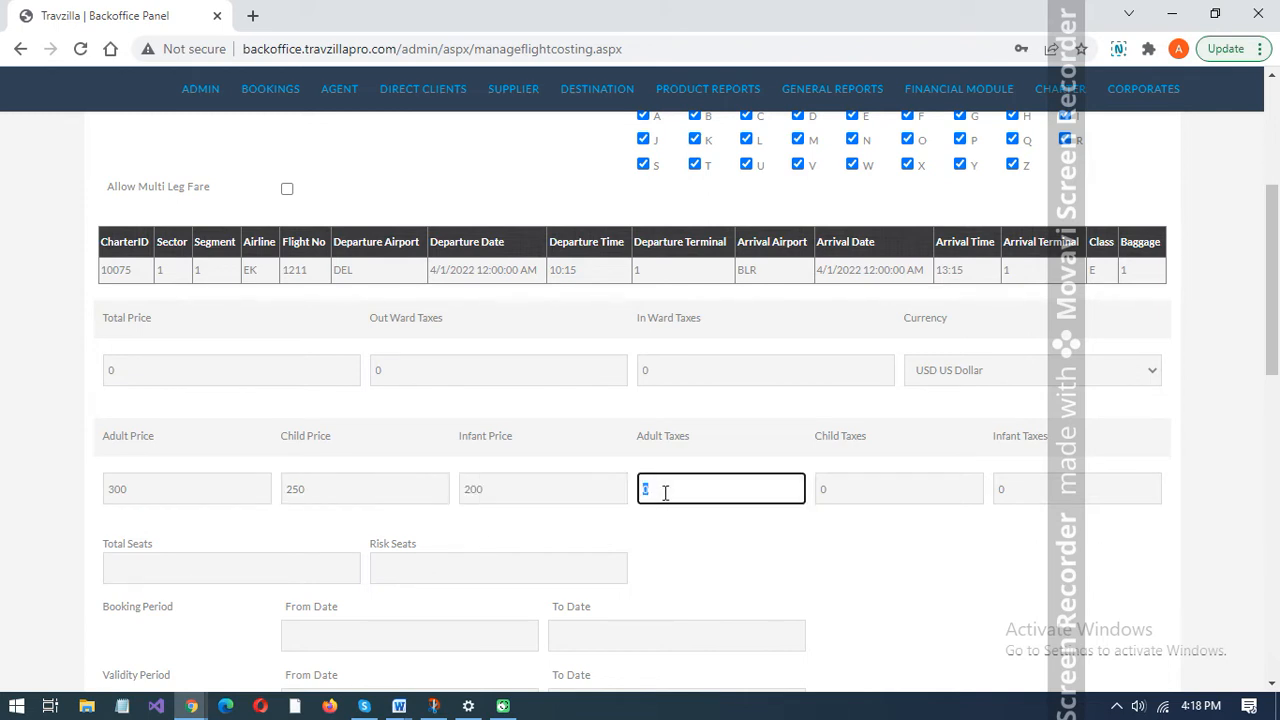
{"action": "type", "text": "2"}
{"action": "key", "text": "BackSpace"}
{"action": "type", "text": "30"}
{"action": "left_click", "coordinate": [833, 492]}
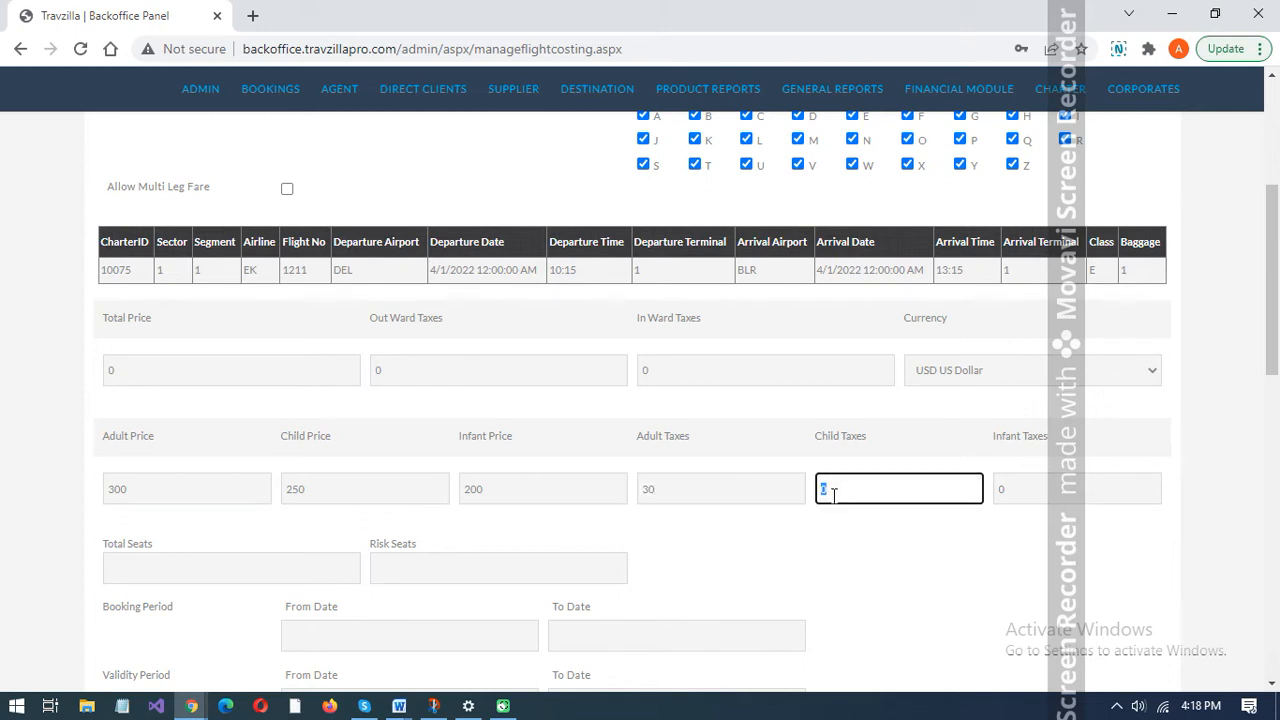
{"action": "type", "text": "15"}
{"action": "left_click", "coordinate": [1033, 485]}
{"action": "type", "text": "10"}
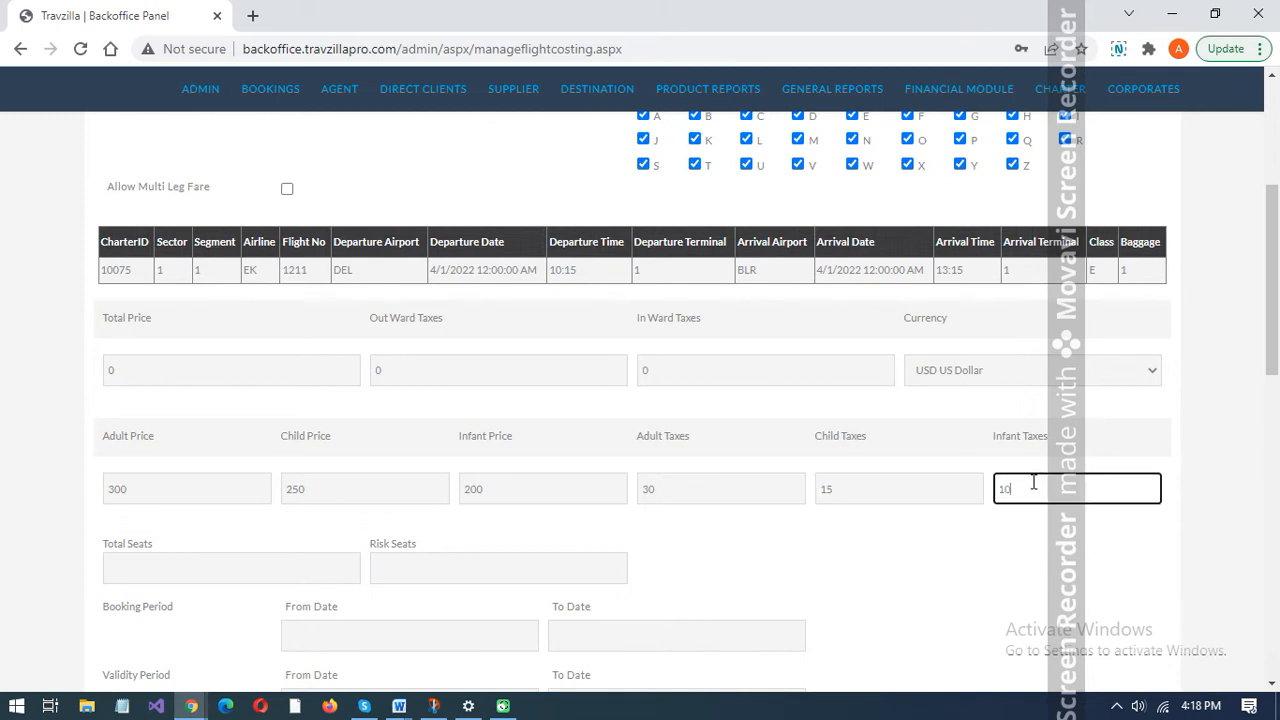
{"action": "left_click", "coordinate": [819, 551]}
- Set both the total seats and the risk seats of the flight costing to 50
{"action": "scroll", "coordinate": [819, 555], "scroll_direction": "down", "scroll_amount": 1}
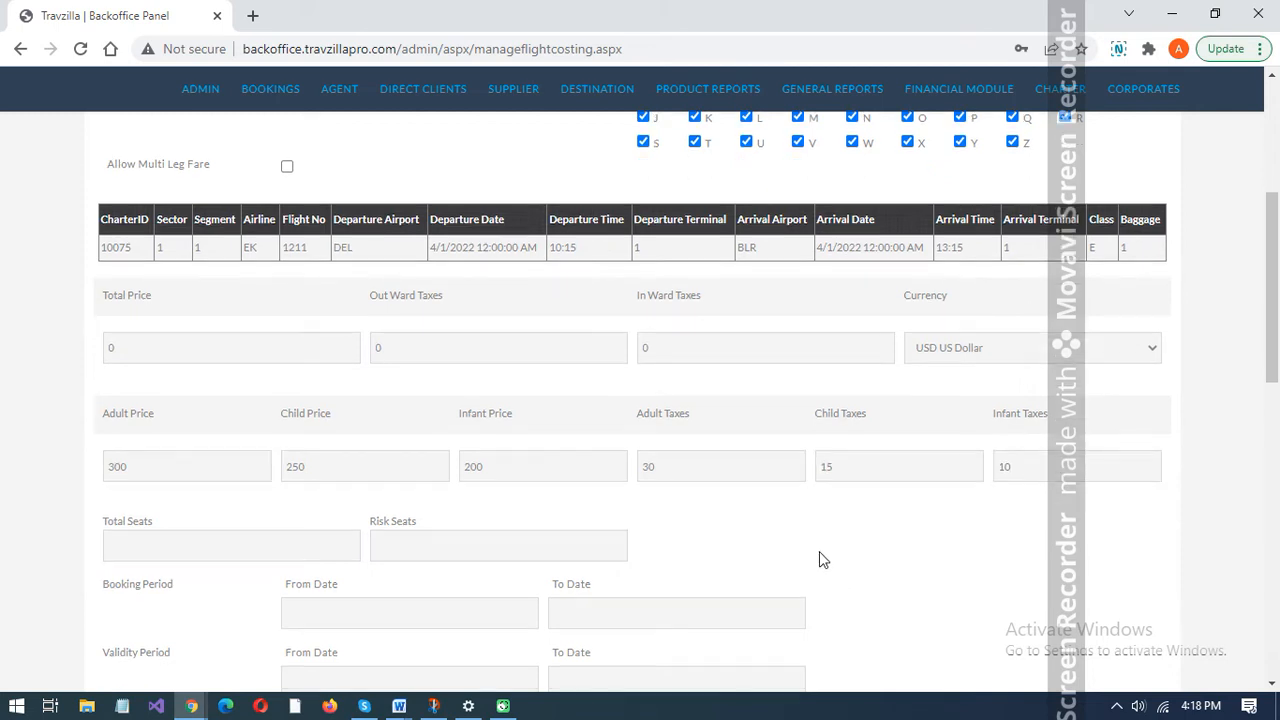
{"action": "left_click", "coordinate": [207, 464]}
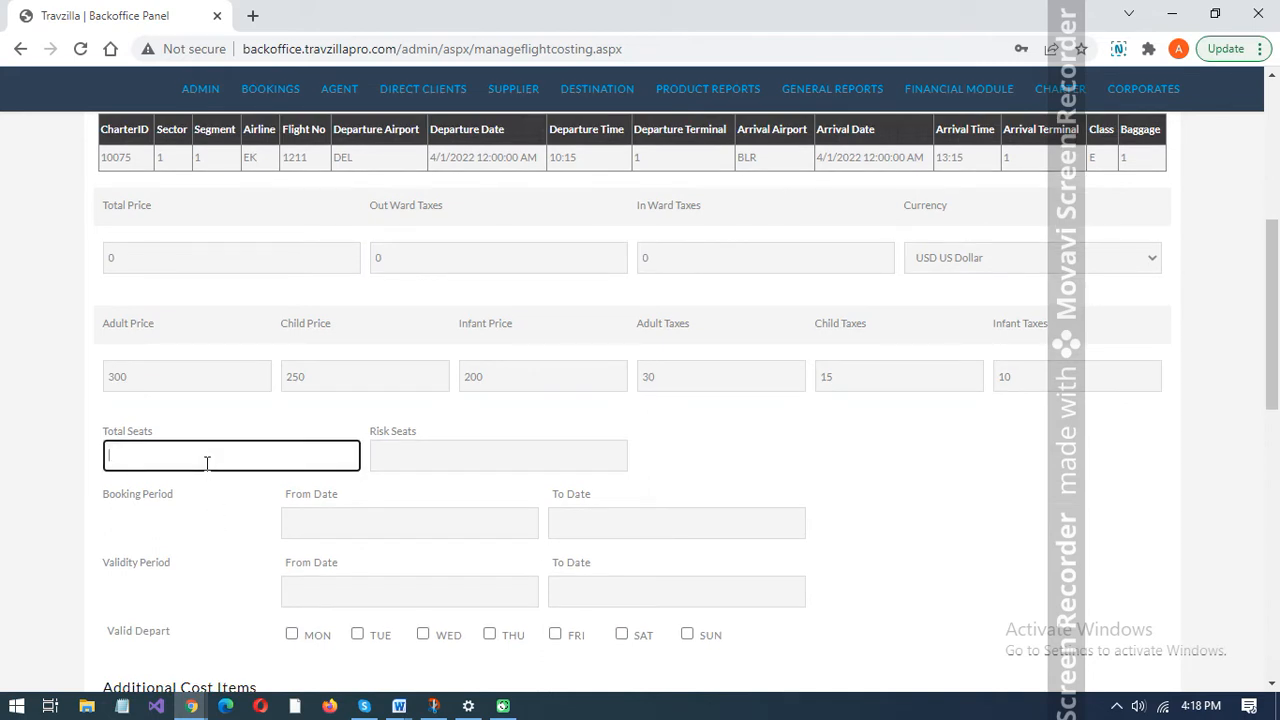
{"action": "type", "text": "50"}
{"action": "left_click", "coordinate": [457, 452]}
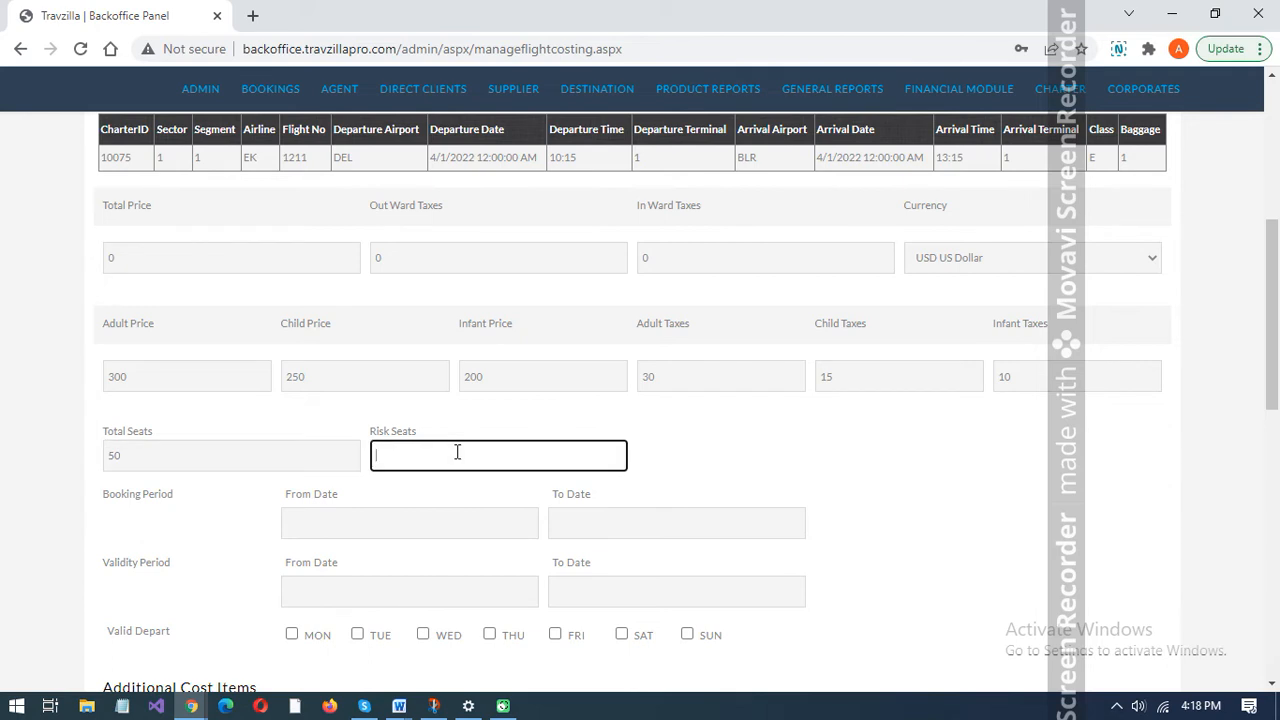
{"action": "type", "text": "50"}
{"action": "left_click", "coordinate": [63, 522]}
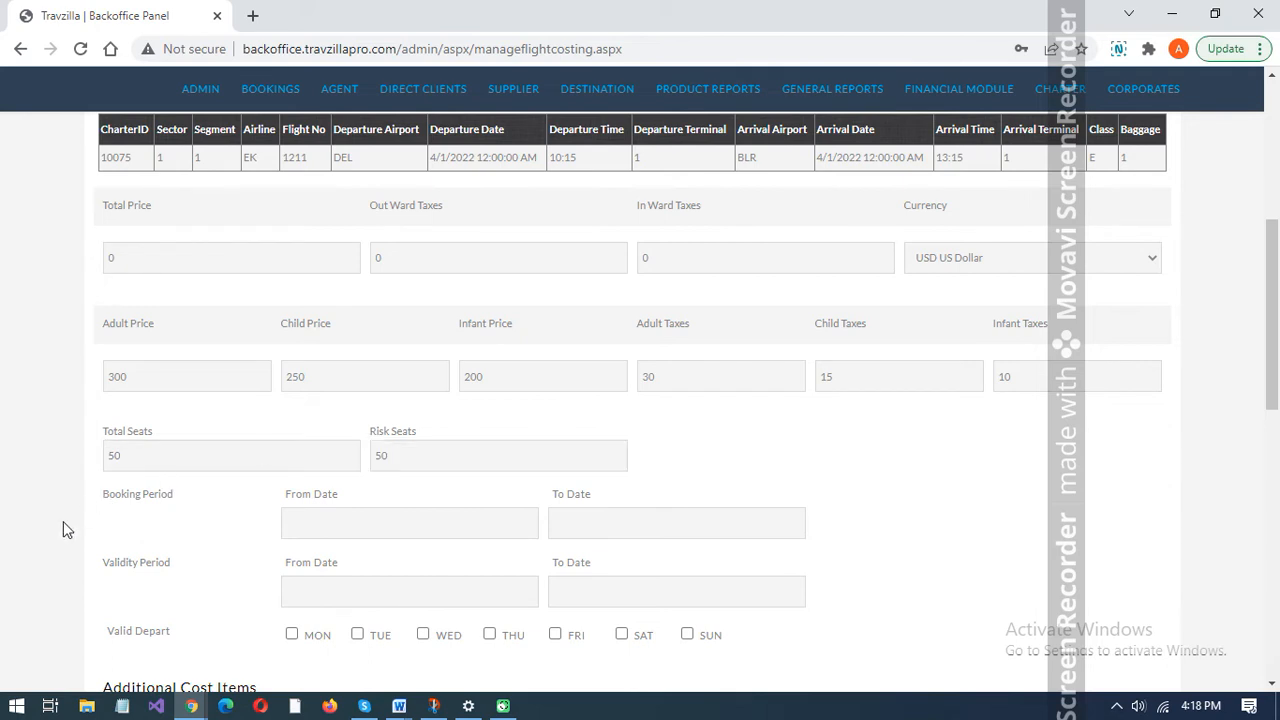
- Set the booking period of the flight costing from 03/04/2022 to 03/31/2022
{"action": "scroll", "coordinate": [63, 521], "scroll_direction": "down", "scroll_amount": 2}
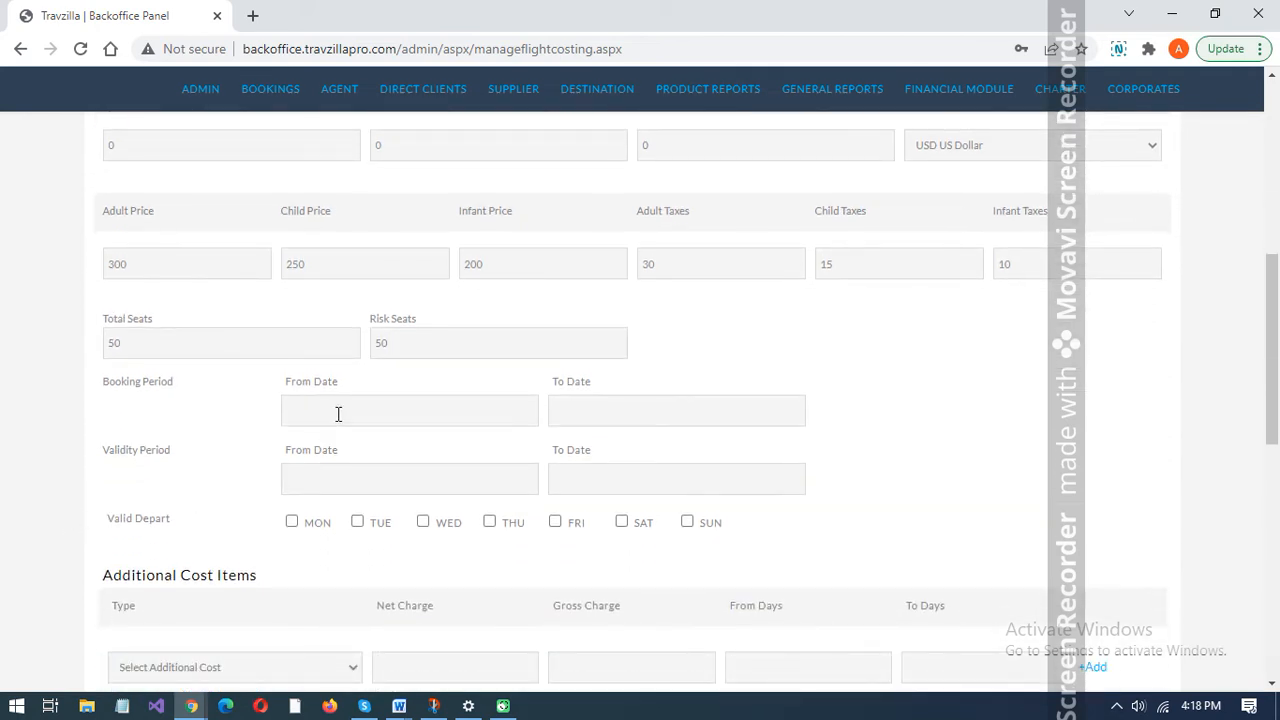
{"action": "left_click", "coordinate": [338, 413]}
{"action": "left_click", "coordinate": [508, 500]}
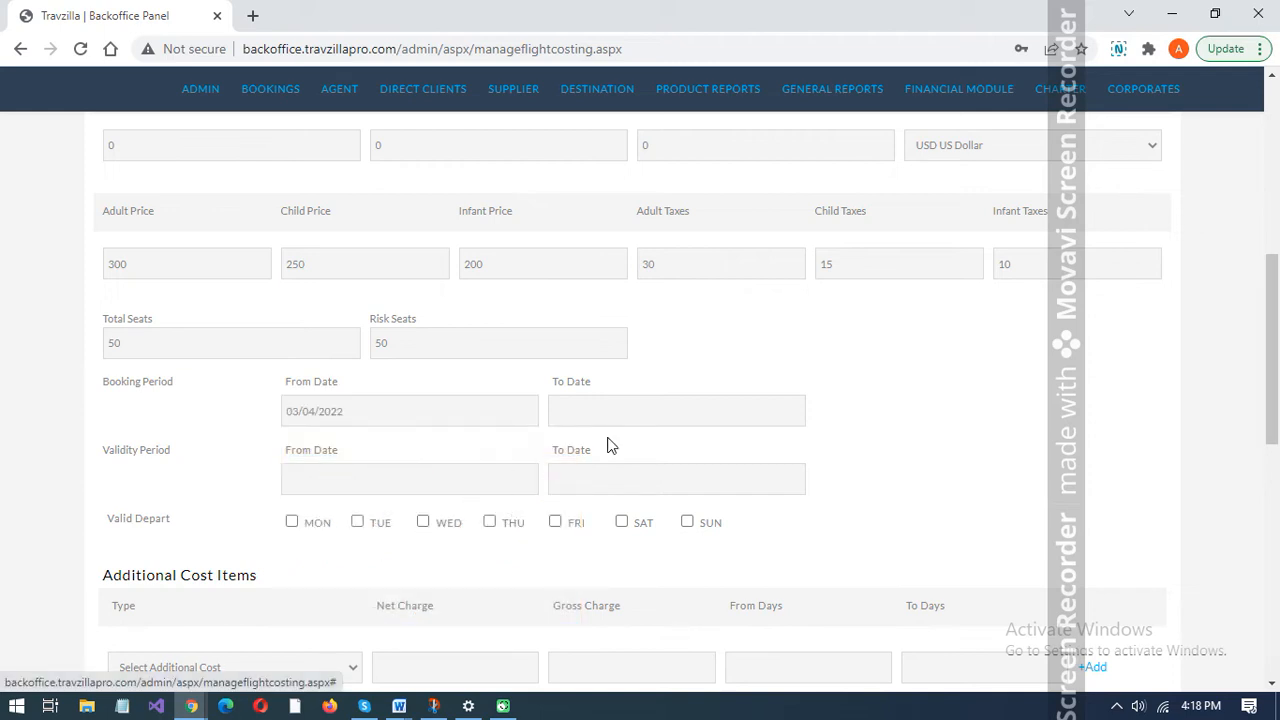
{"action": "left_click", "coordinate": [611, 408]}
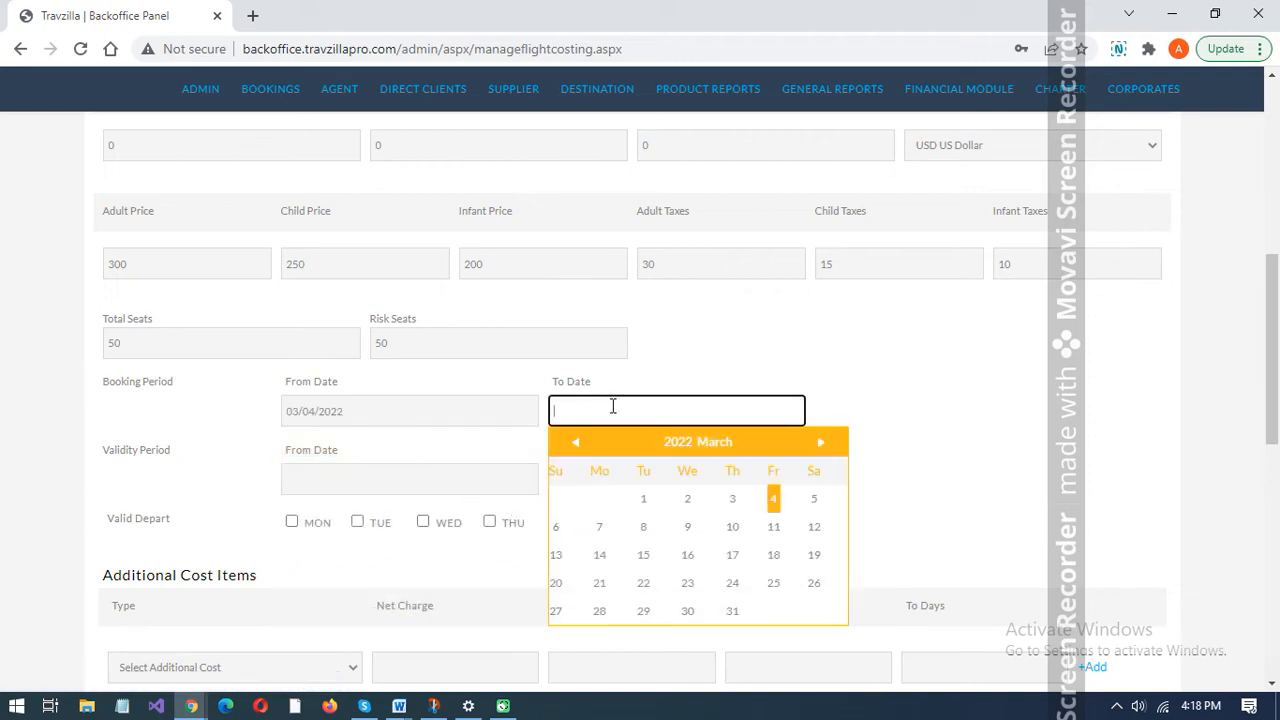
{"action": "left_click", "coordinate": [733, 610]}
- Set the validity period of the flight costing from 03/04/2022 to 03/31/2022
{"action": "left_click", "coordinate": [332, 469]}
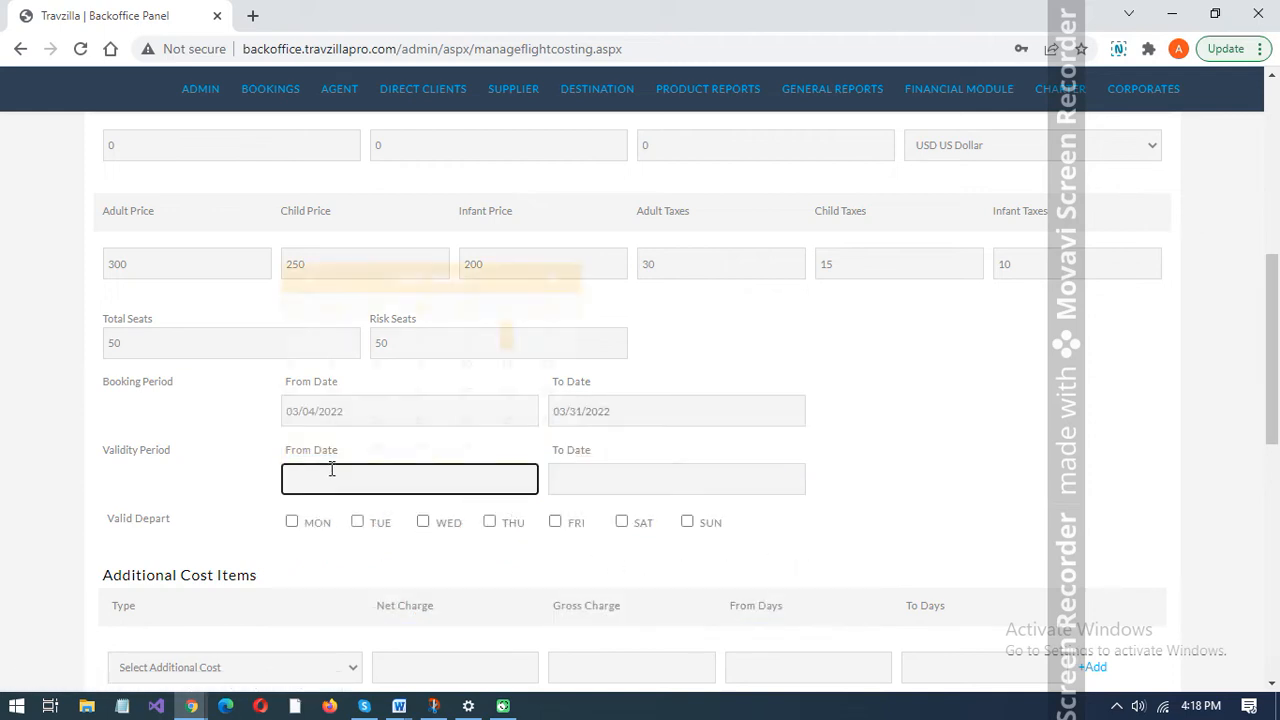
{"action": "left_click", "coordinate": [509, 335]}
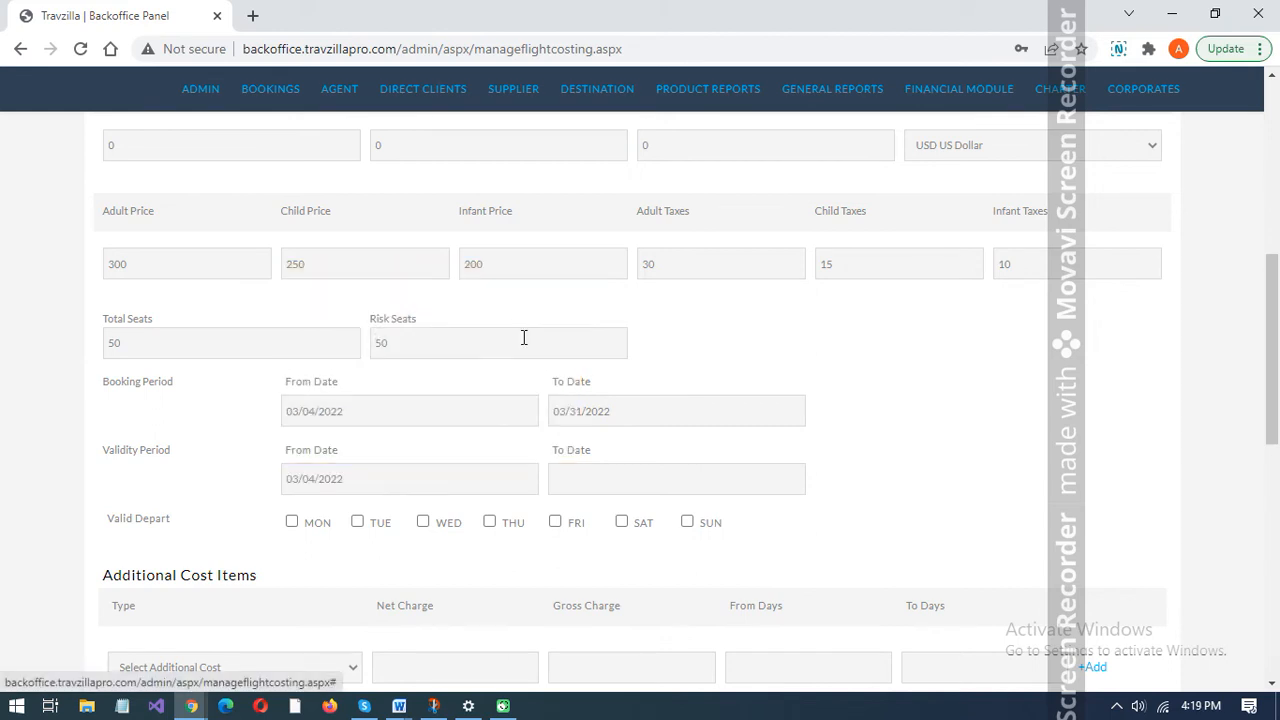
{"action": "left_click", "coordinate": [670, 482]}
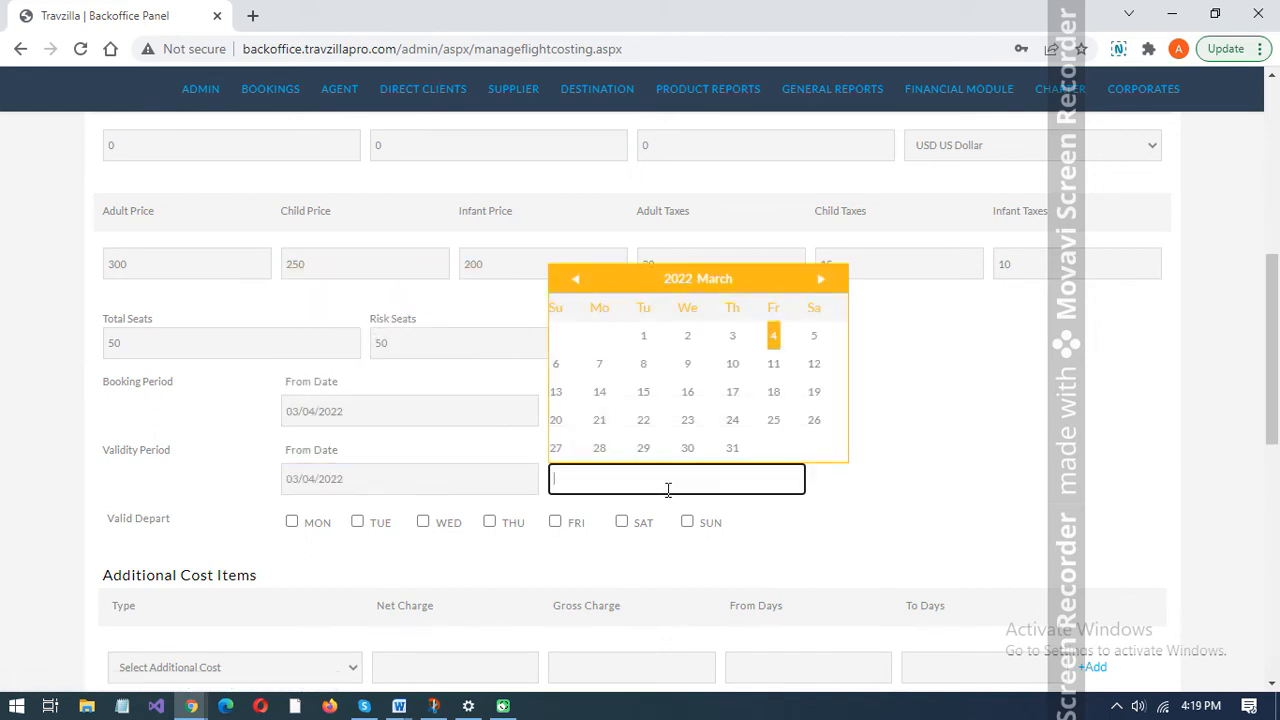
{"action": "left_click", "coordinate": [733, 447]}
- Mark every weekday from Monday to Sunday as a valid departure day for the flight costing
{"action": "scroll", "coordinate": [874, 456], "scroll_direction": "down", "scroll_amount": 1}
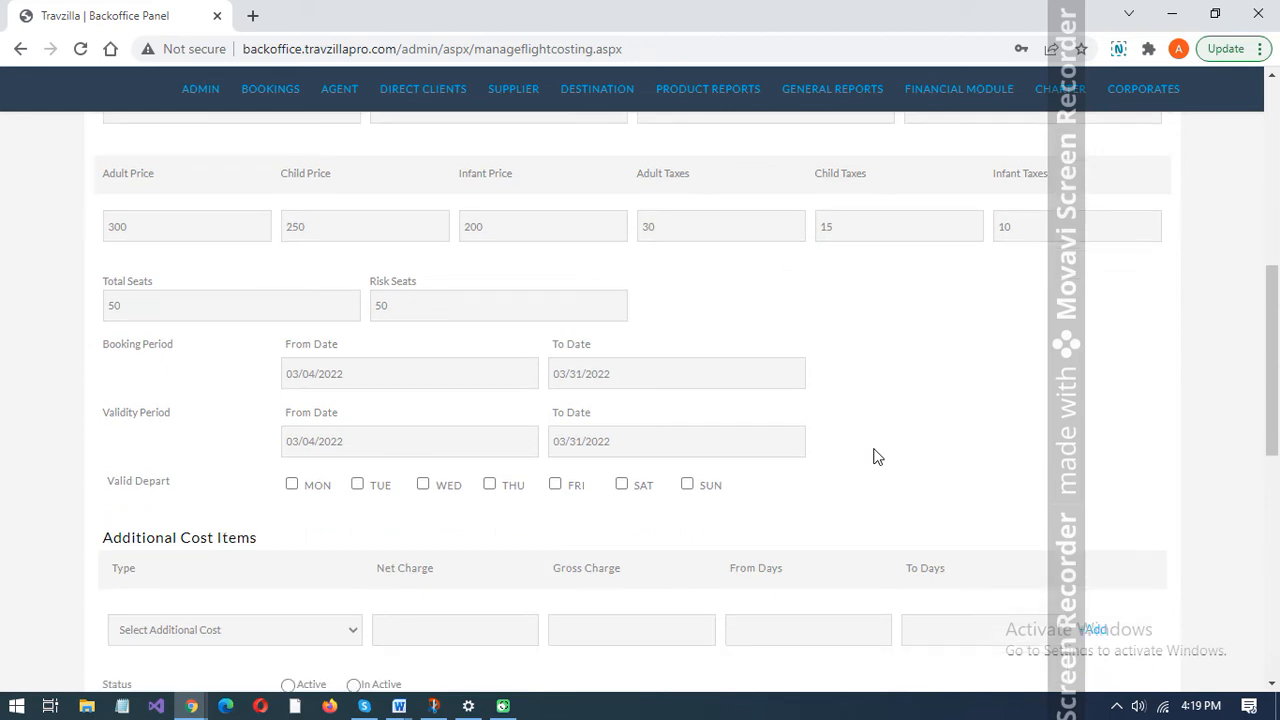
{"action": "scroll", "coordinate": [874, 456], "scroll_direction": "down", "scroll_amount": 3}
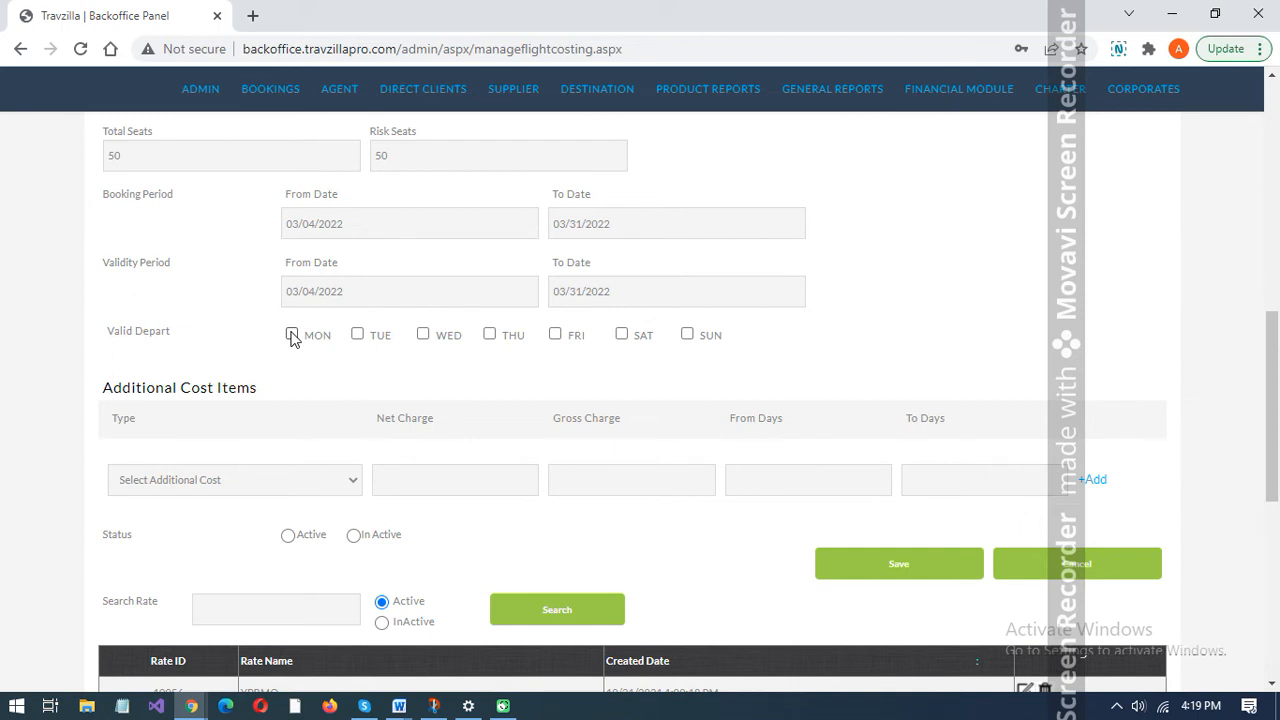
{"action": "left_click", "coordinate": [292, 335]}
{"action": "left_click", "coordinate": [358, 335]}
{"action": "left_click", "coordinate": [423, 335]}
{"action": "left_click", "coordinate": [490, 335]}
{"action": "left_click", "coordinate": [555, 335]}
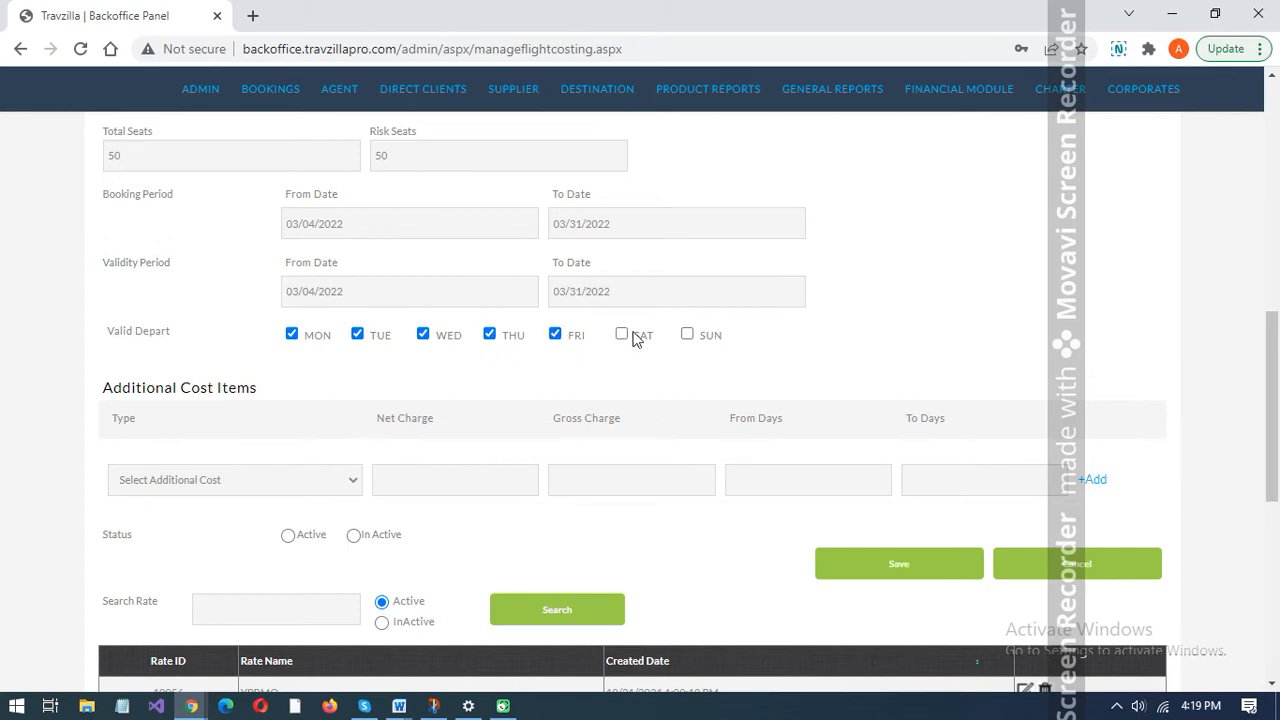
{"action": "left_click", "coordinate": [622, 335]}
{"action": "left_click", "coordinate": [688, 335]}
- Leave the additional cost items empty, set the costing status to Active and save the flight costing
{"action": "scroll", "coordinate": [232, 438], "scroll_direction": "down", "scroll_amount": 3}
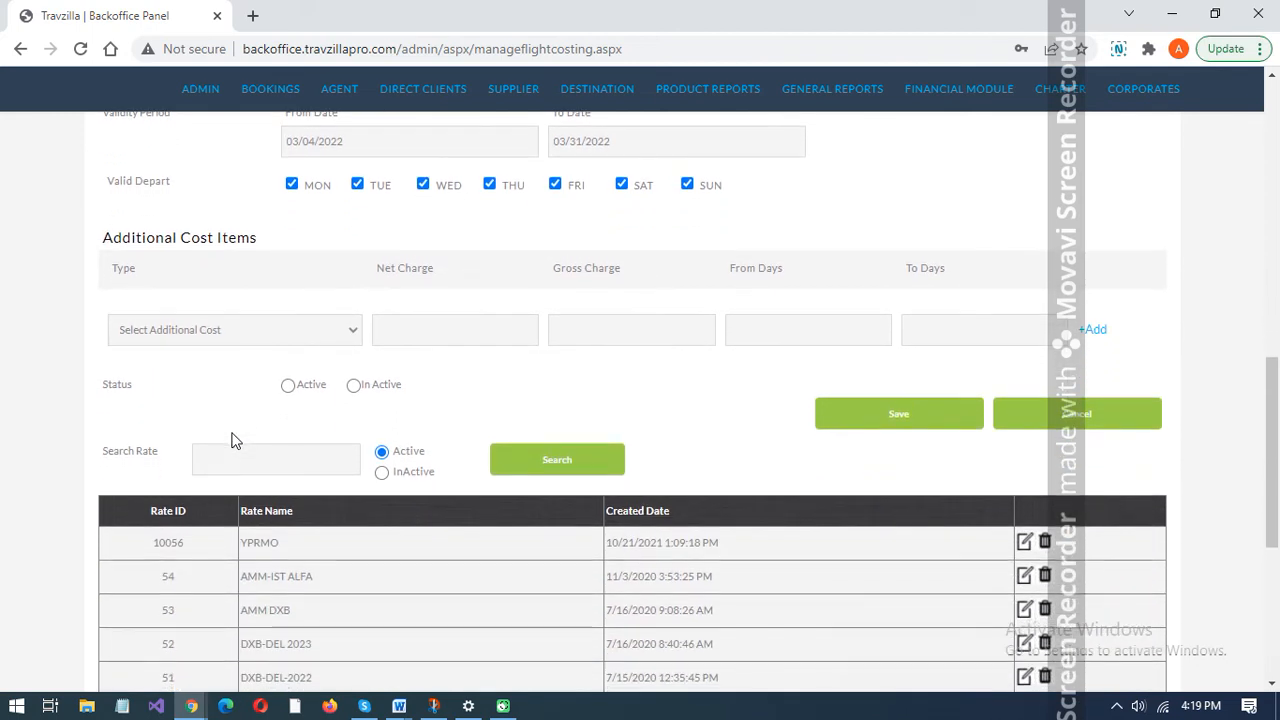
{"action": "left_click", "coordinate": [279, 330]}
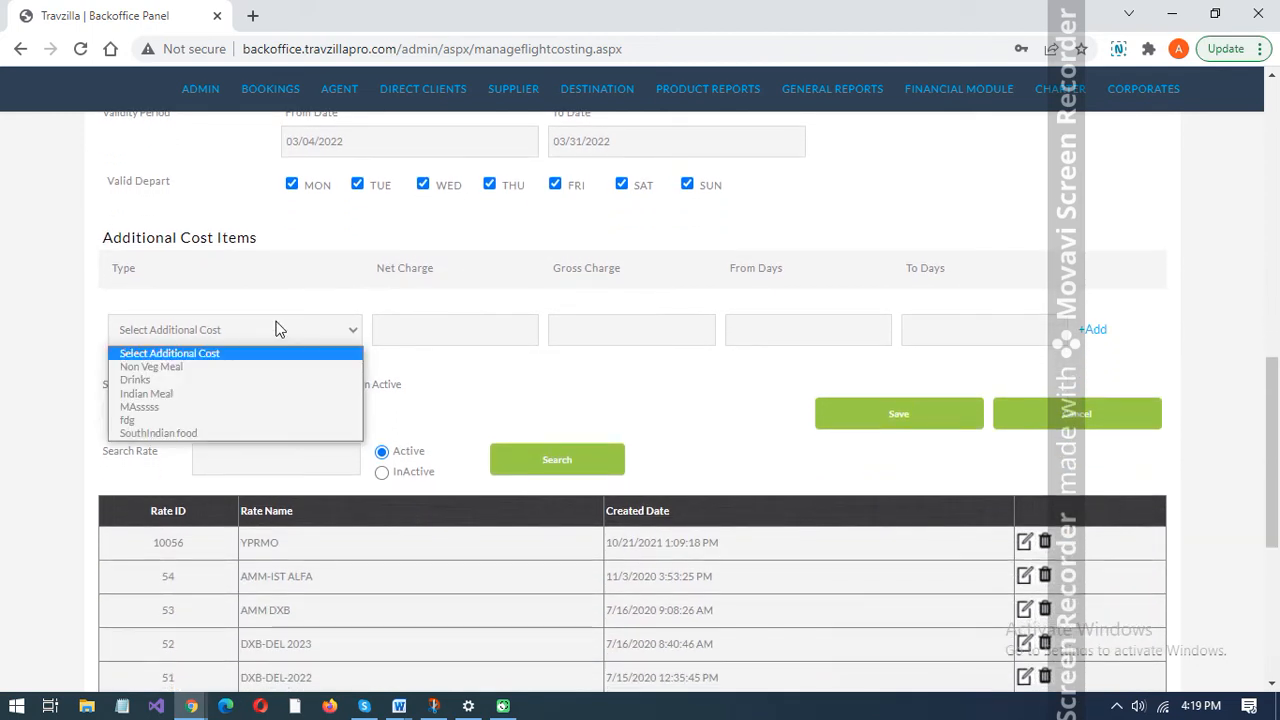
{"action": "left_click", "coordinate": [278, 331]}
{"action": "left_click", "coordinate": [287, 386]}
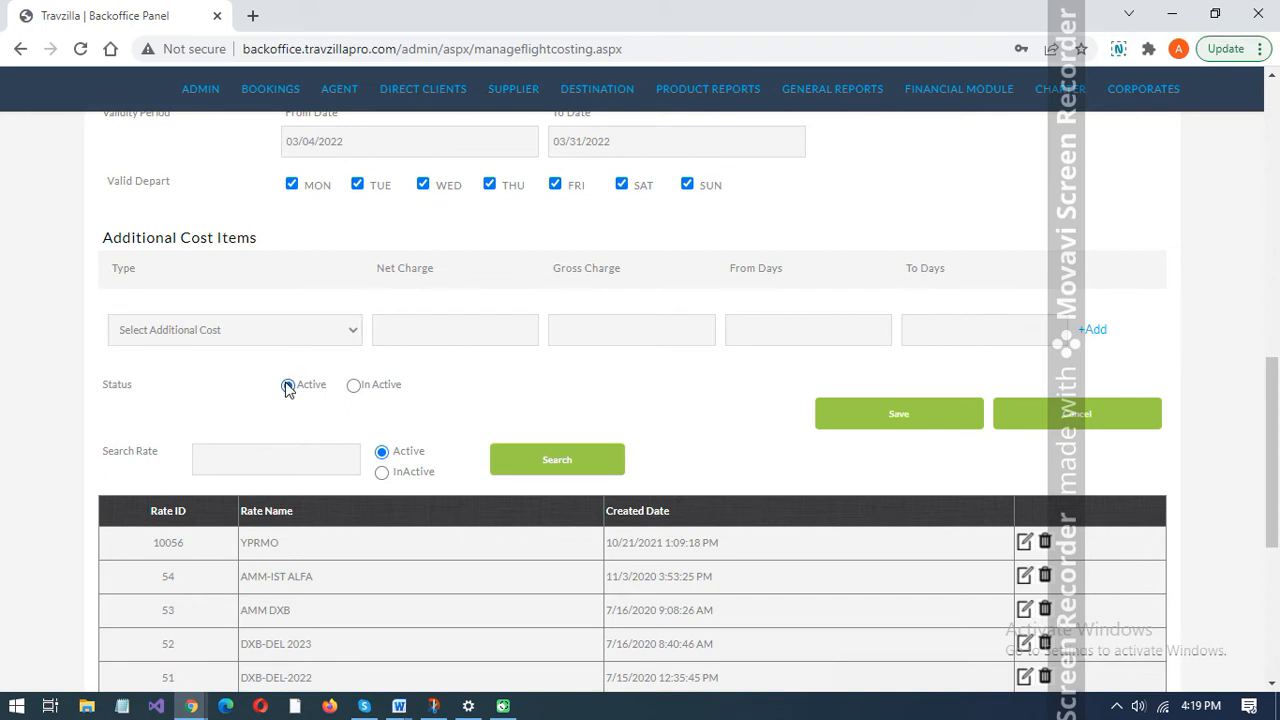
{"action": "left_click", "coordinate": [879, 424]}
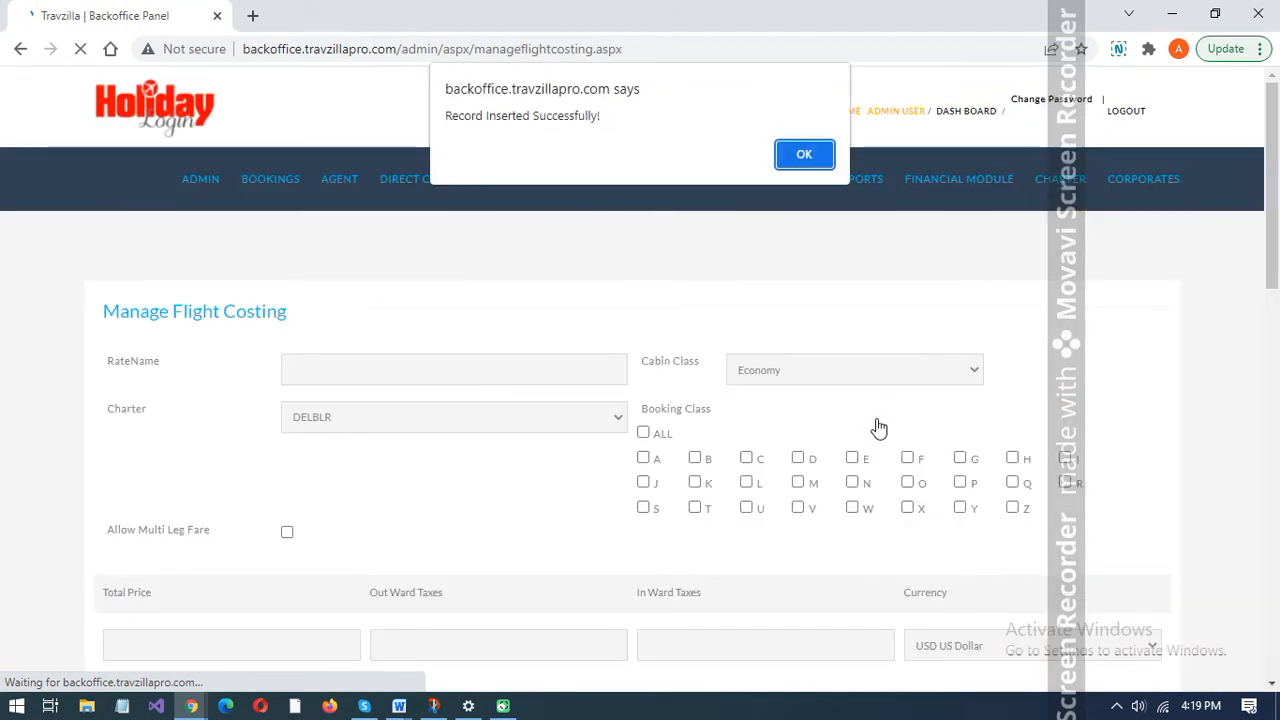
{"action": "left_click", "coordinate": [806, 156]}
- Open the charter allotment summary and search for the active allotments of the DELBLR1 rate
{"action": "mouse_move", "coordinate": [995, 185]}
{"action": "mouse_move", "coordinate": [1083, 172]}
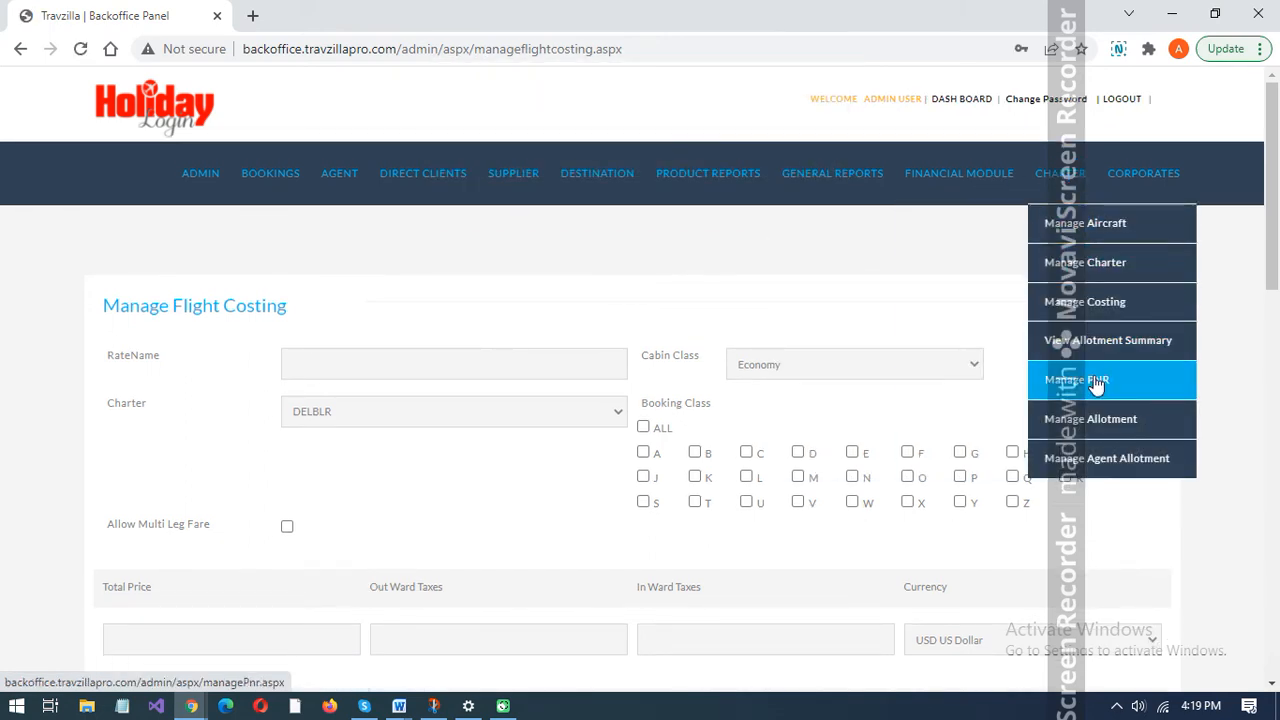
{"action": "left_click", "coordinate": [1087, 345]}
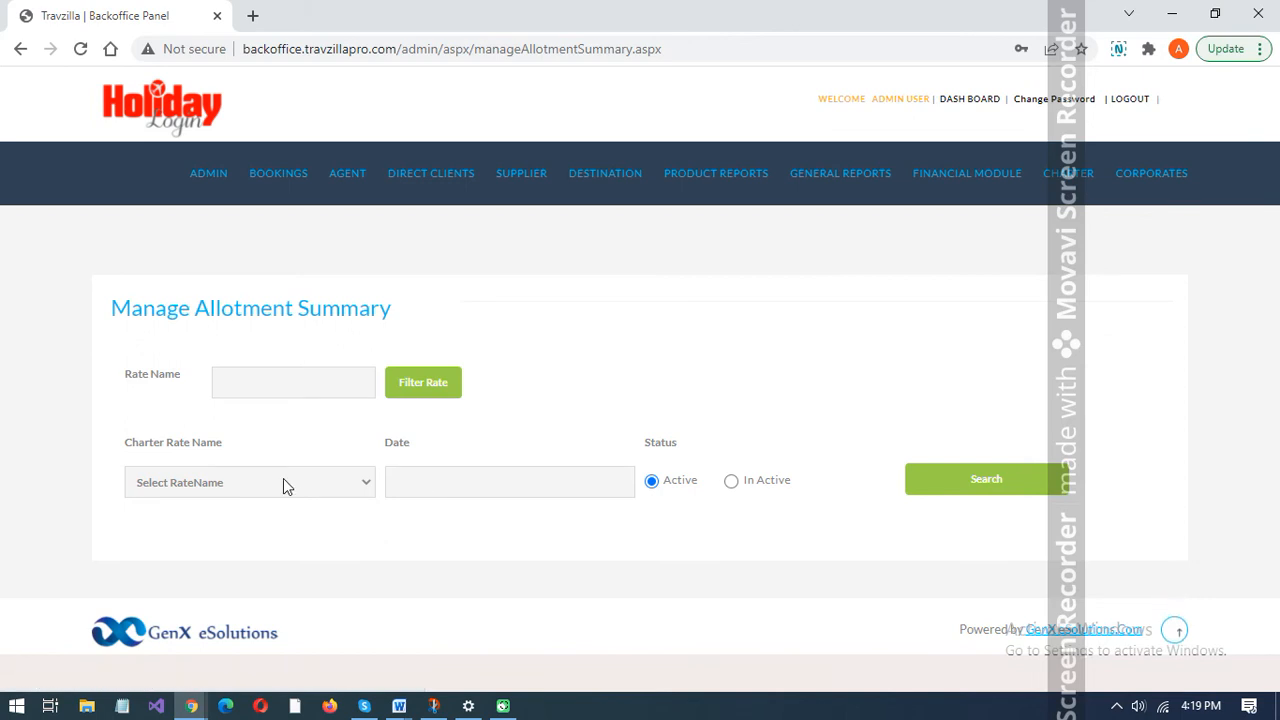
{"action": "left_click", "coordinate": [283, 485]}
{"action": "key", "text": "Down"}
{"action": "key", "text": "Down"}
{"action": "key", "text": "Down"}
{"action": "key", "text": "Down"}
{"action": "key", "text": "Down"}
{"action": "key", "text": "Down"}
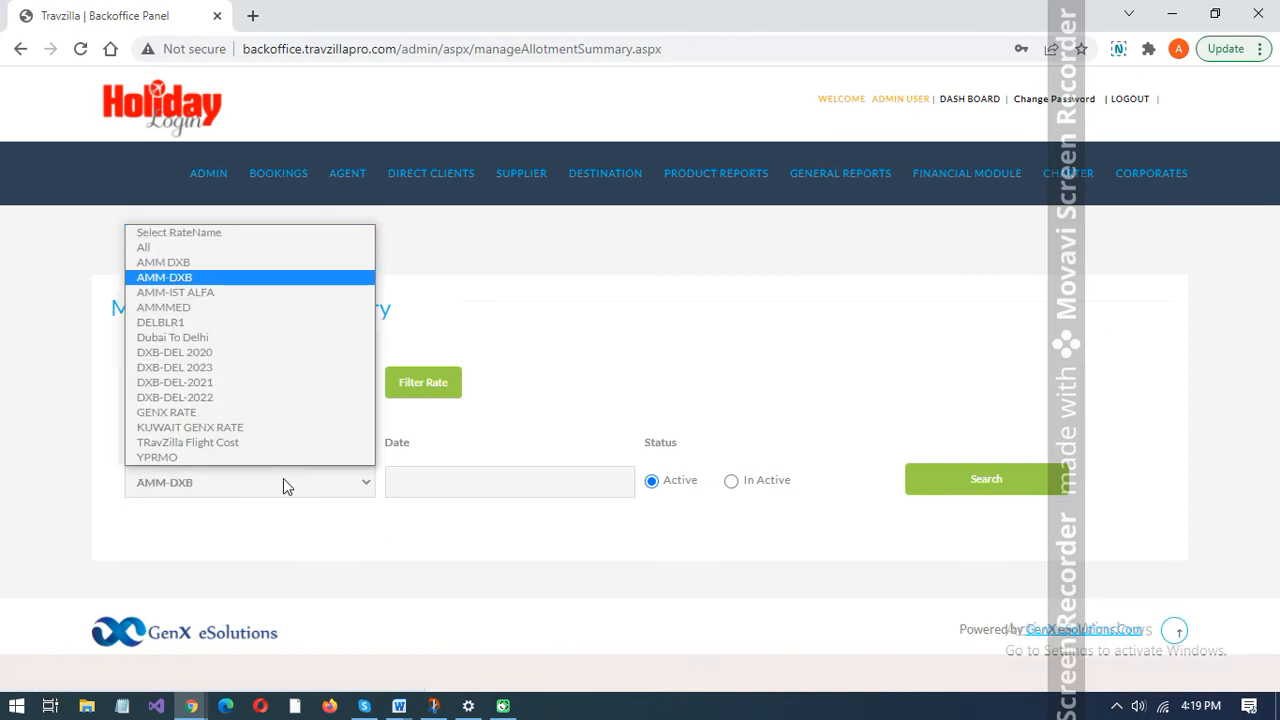
{"action": "key", "text": "Return"}
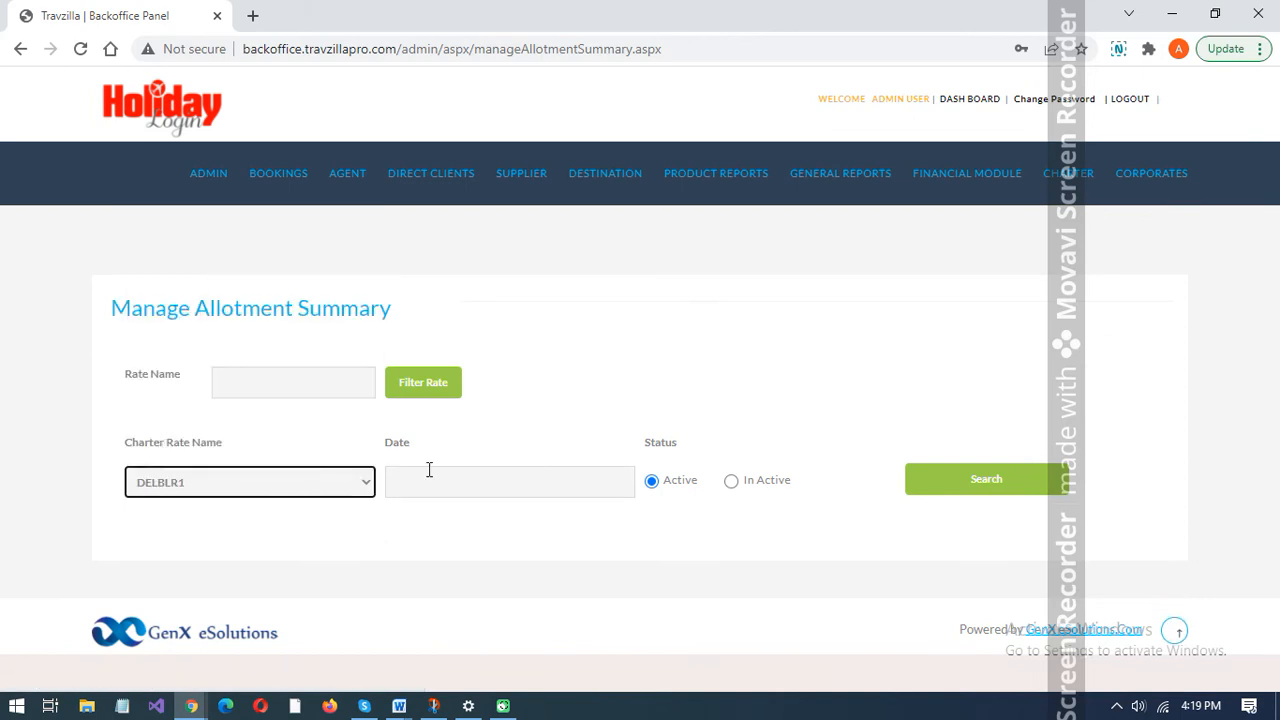
{"action": "left_click", "coordinate": [955, 481]}
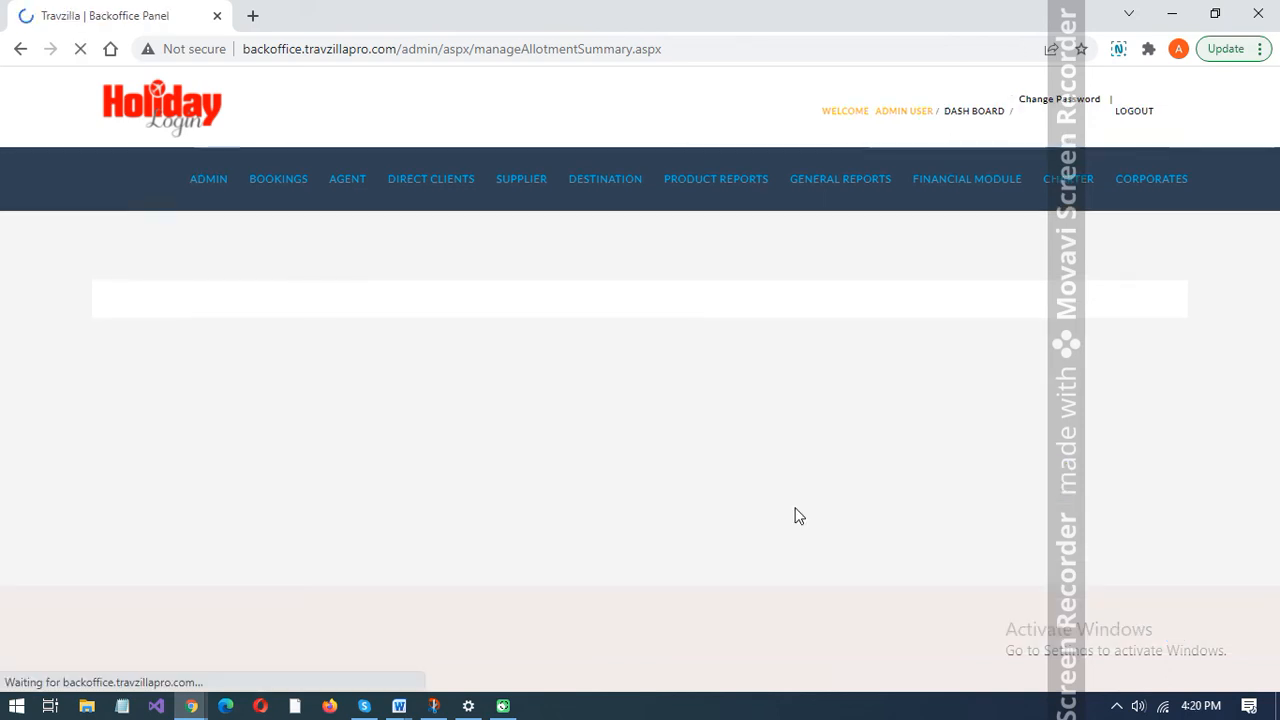
- Examine the daily seat allotments of DELBLR1, view the sold-seat bookings for 04 Mar 2022 and return to the summary
{"action": "scroll", "coordinate": [814, 506], "scroll_direction": "down", "scroll_amount": 4}
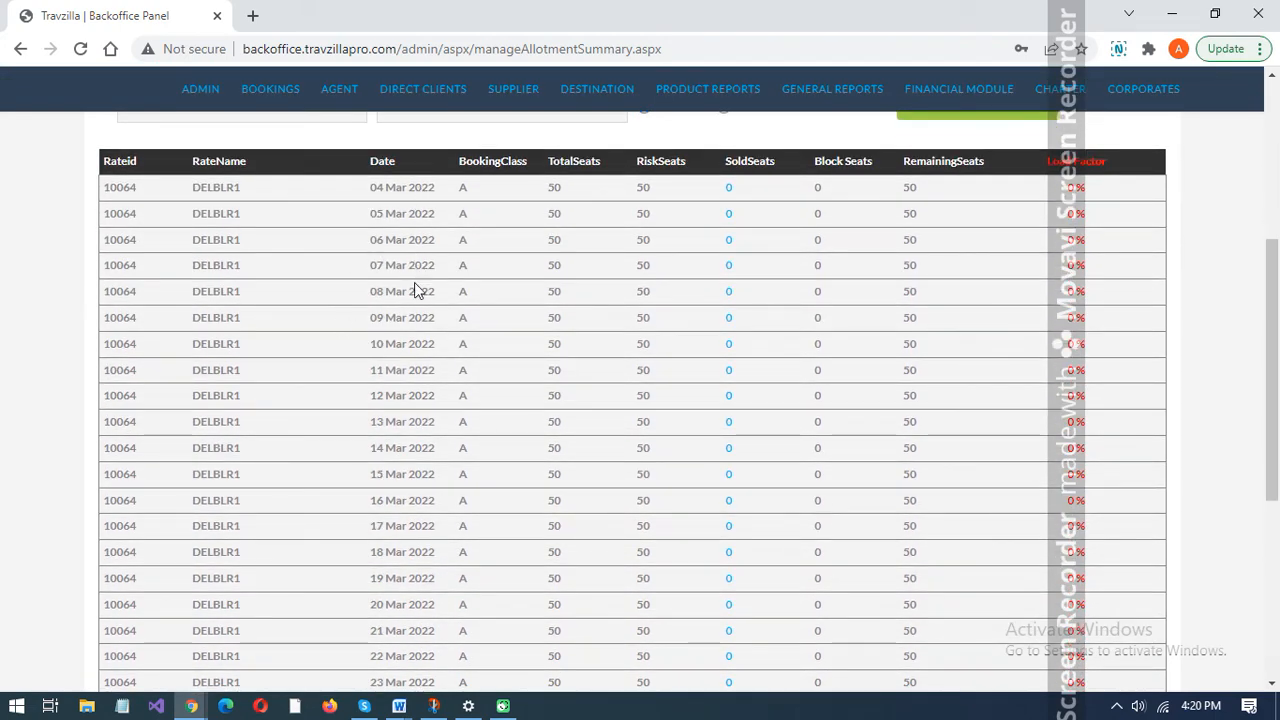
{"action": "scroll", "coordinate": [416, 350], "scroll_direction": "down", "scroll_amount": 4}
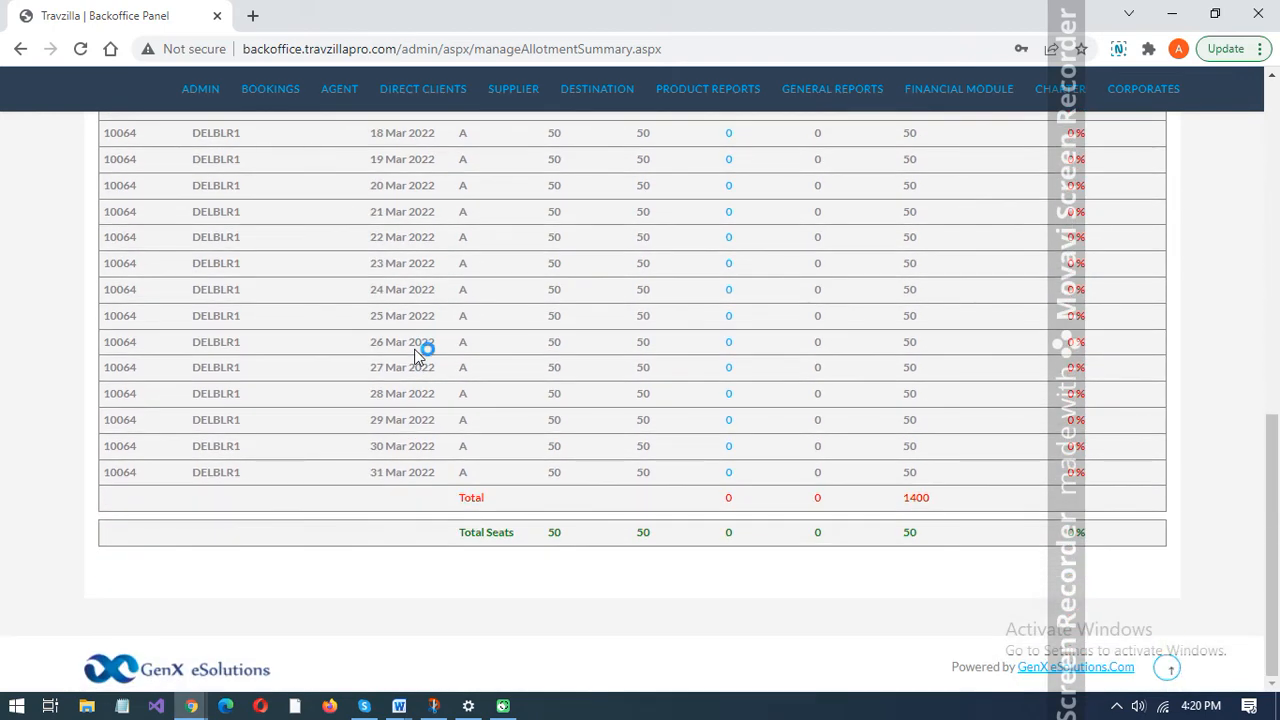
{"action": "scroll", "coordinate": [440, 353], "scroll_direction": "up", "scroll_amount": 1}
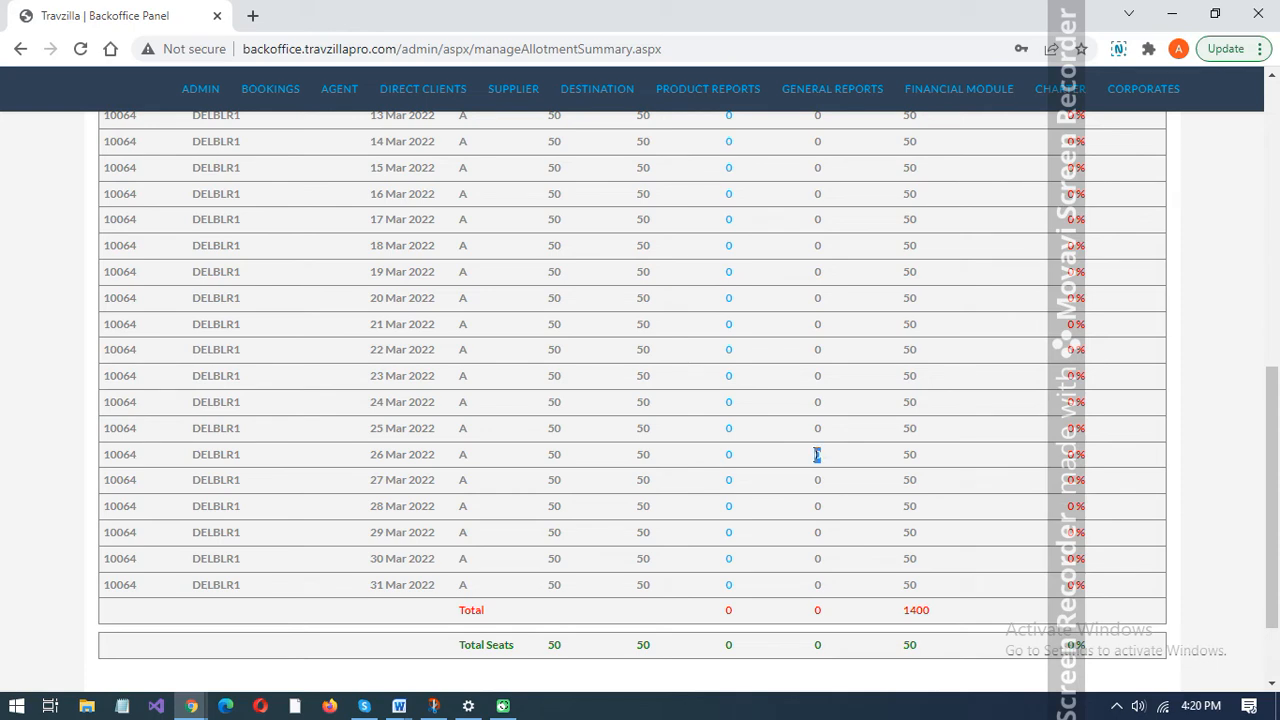
{"action": "scroll", "coordinate": [817, 455], "scroll_direction": "up", "scroll_amount": 4}
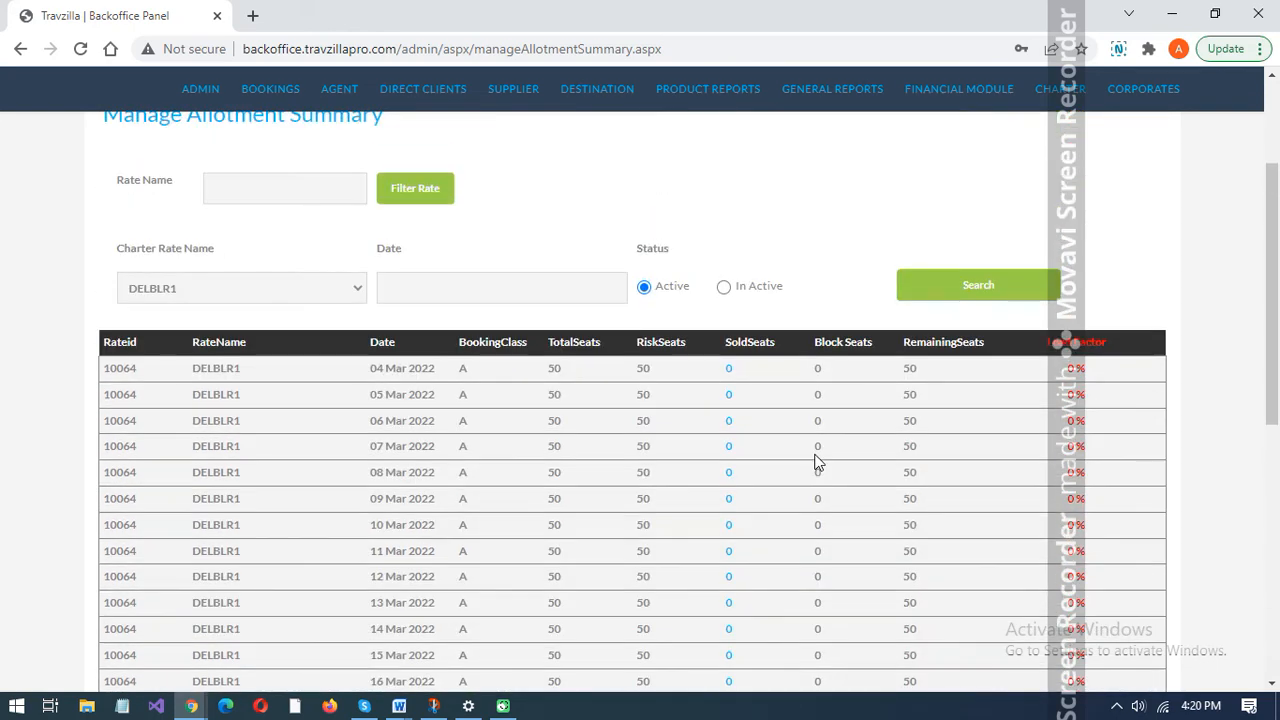
{"action": "left_click", "coordinate": [731, 369]}
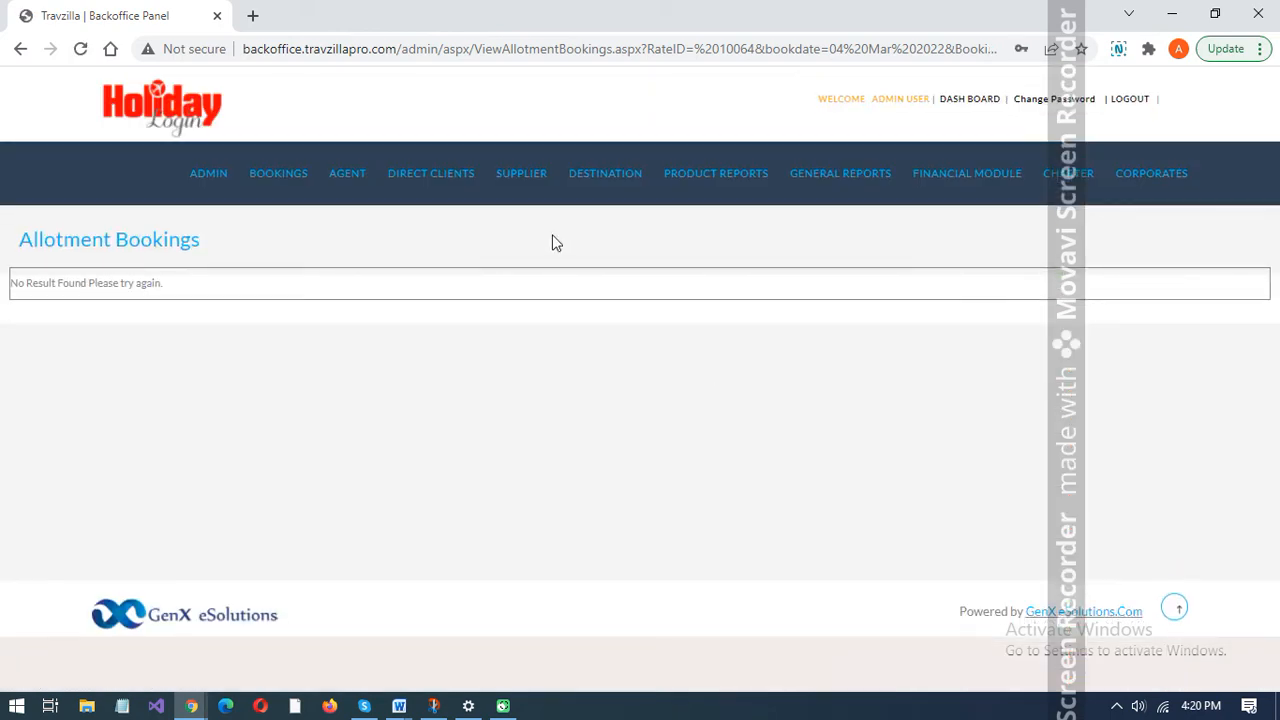
{"action": "left_click", "coordinate": [21, 49]}
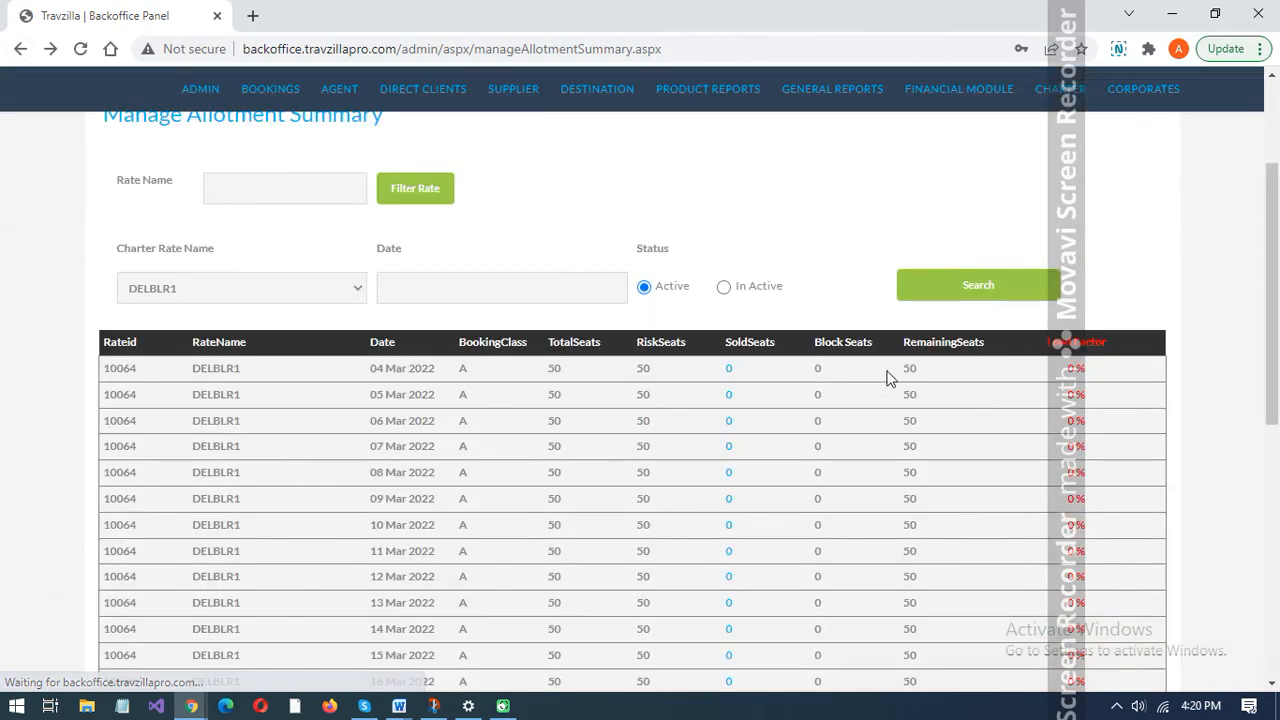
{"action": "scroll", "coordinate": [862, 277], "scroll_direction": "up", "scroll_amount": 2}
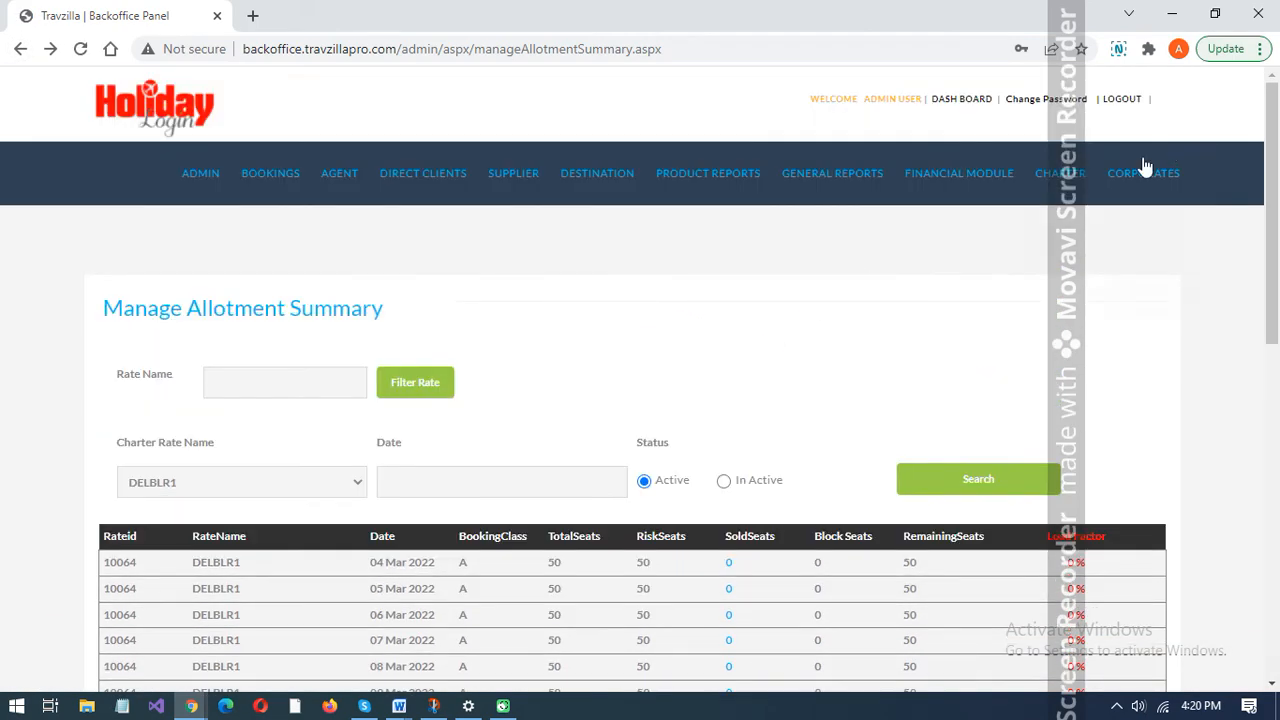
- Open the charter PNR management page, choose the DELBLR1 rate and review its departure days and validity dates
{"action": "mouse_move", "coordinate": [1066, 176]}
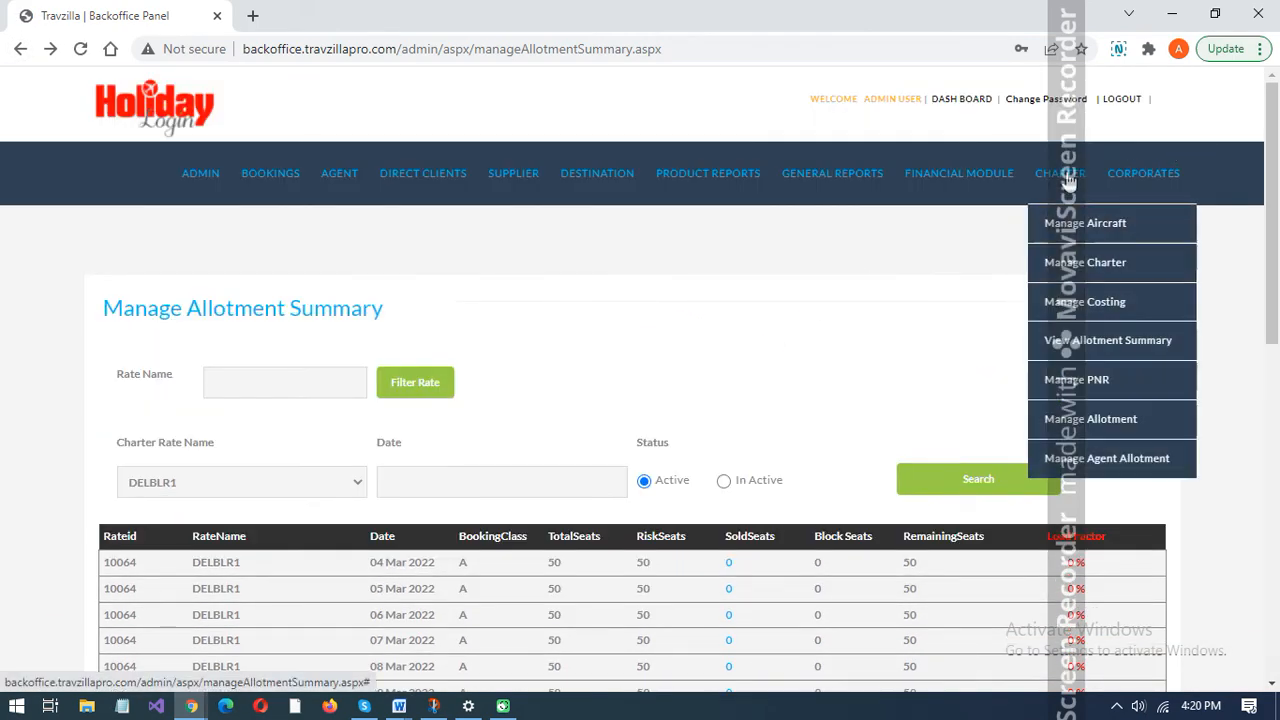
{"action": "left_click", "coordinate": [1085, 387]}
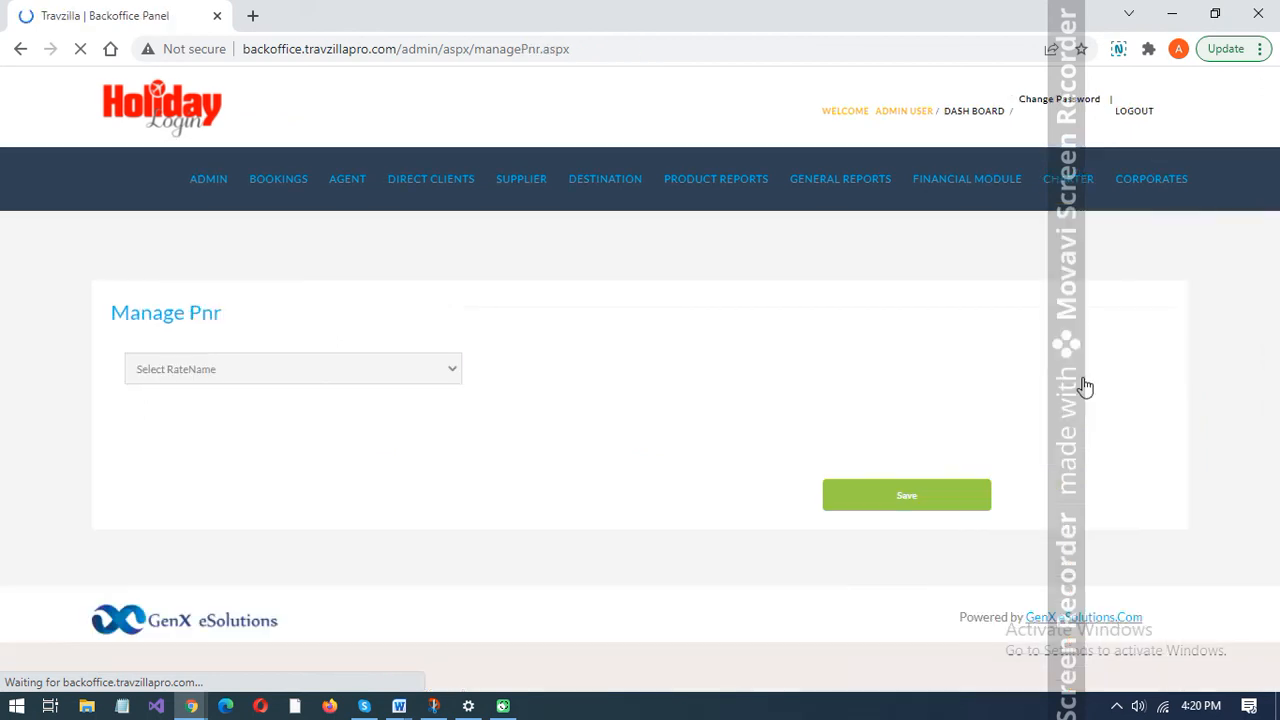
{"action": "left_click", "coordinate": [365, 367]}
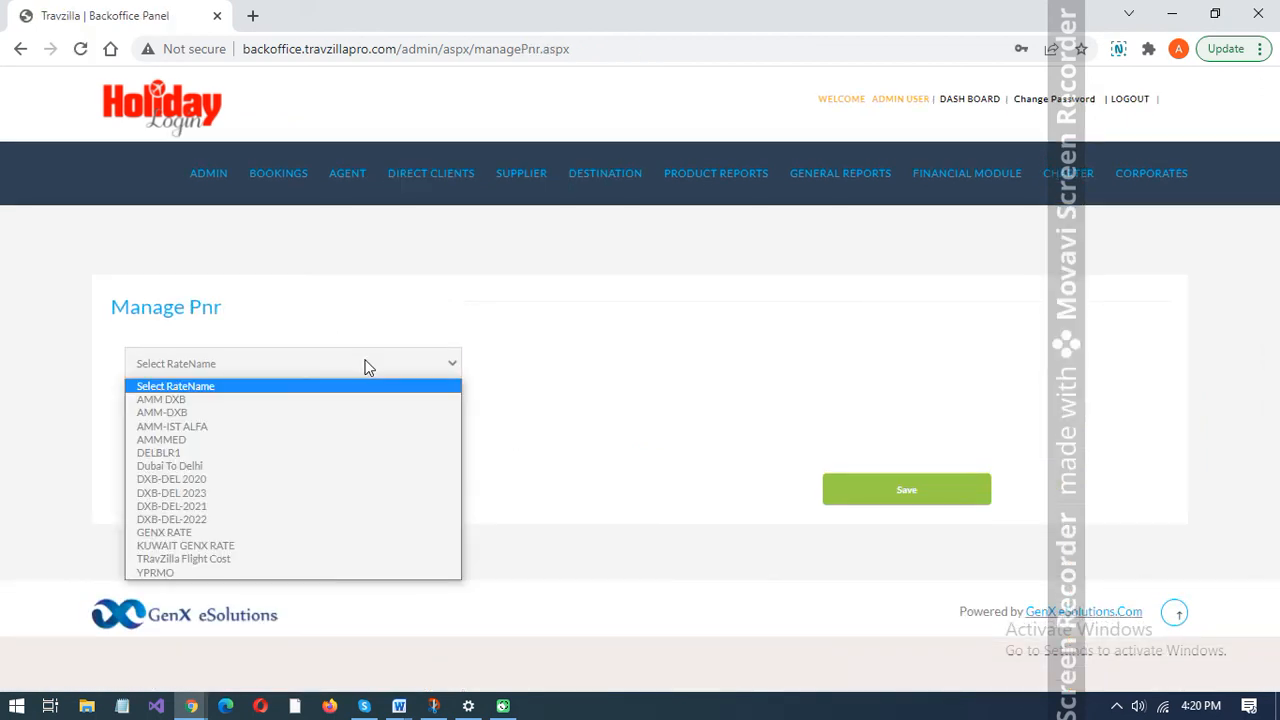
{"action": "key", "text": "Down"}
{"action": "key", "text": "Down"}
{"action": "key", "text": "Down"}
{"action": "key", "text": "Down"}
{"action": "key", "text": "Down"}
{"action": "key", "text": "Down"}
{"action": "key", "text": "Return"}
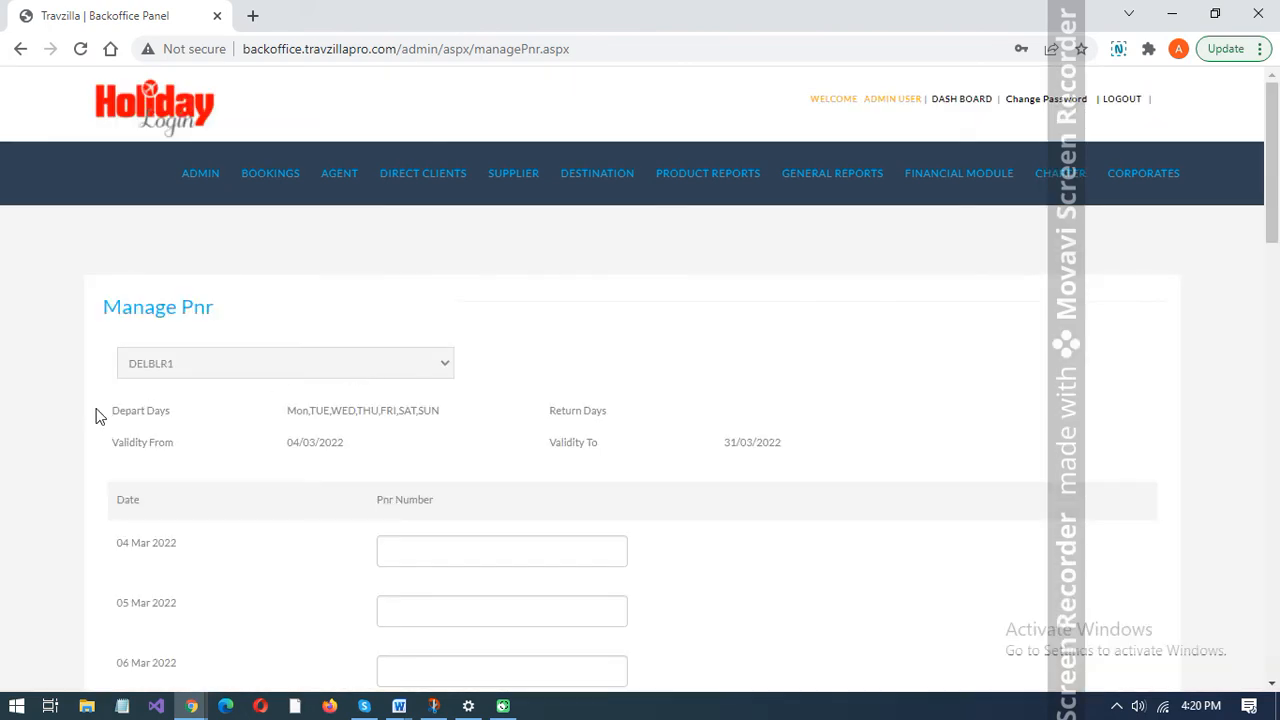
{"action": "scroll", "coordinate": [96, 416], "scroll_direction": "down", "scroll_amount": 1}
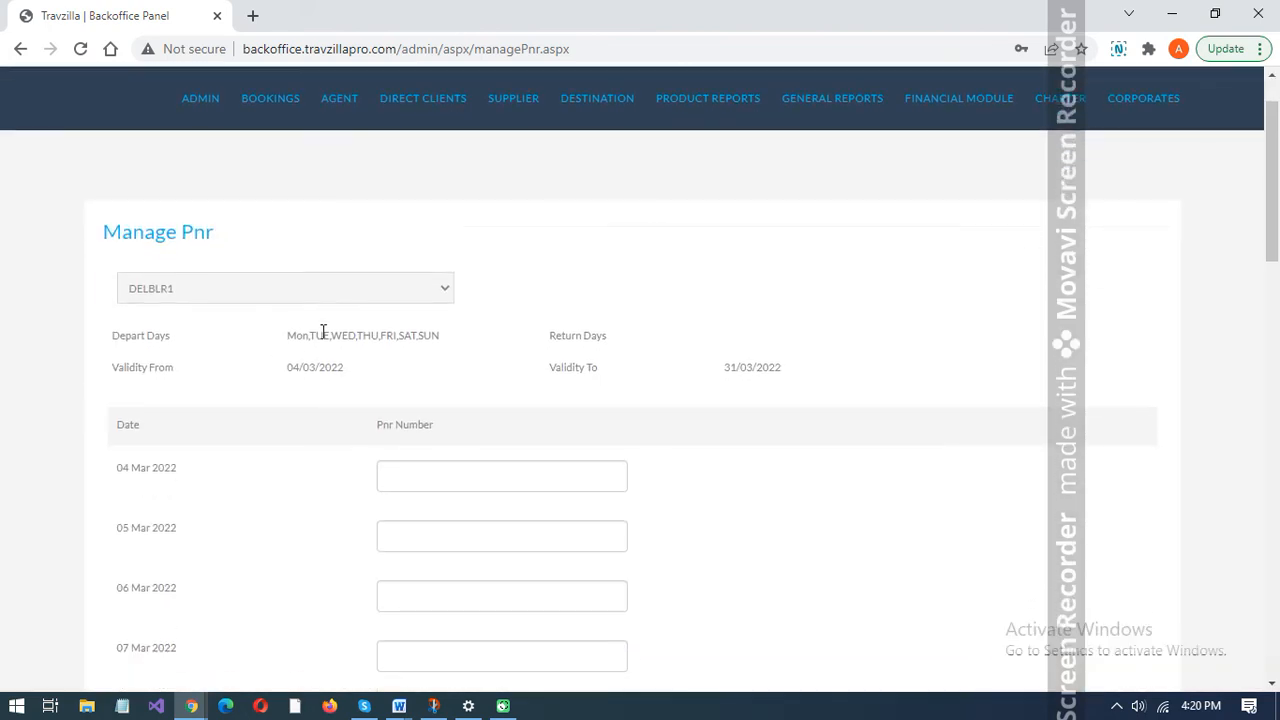
{"action": "triple_click", "coordinate": [323, 332]}
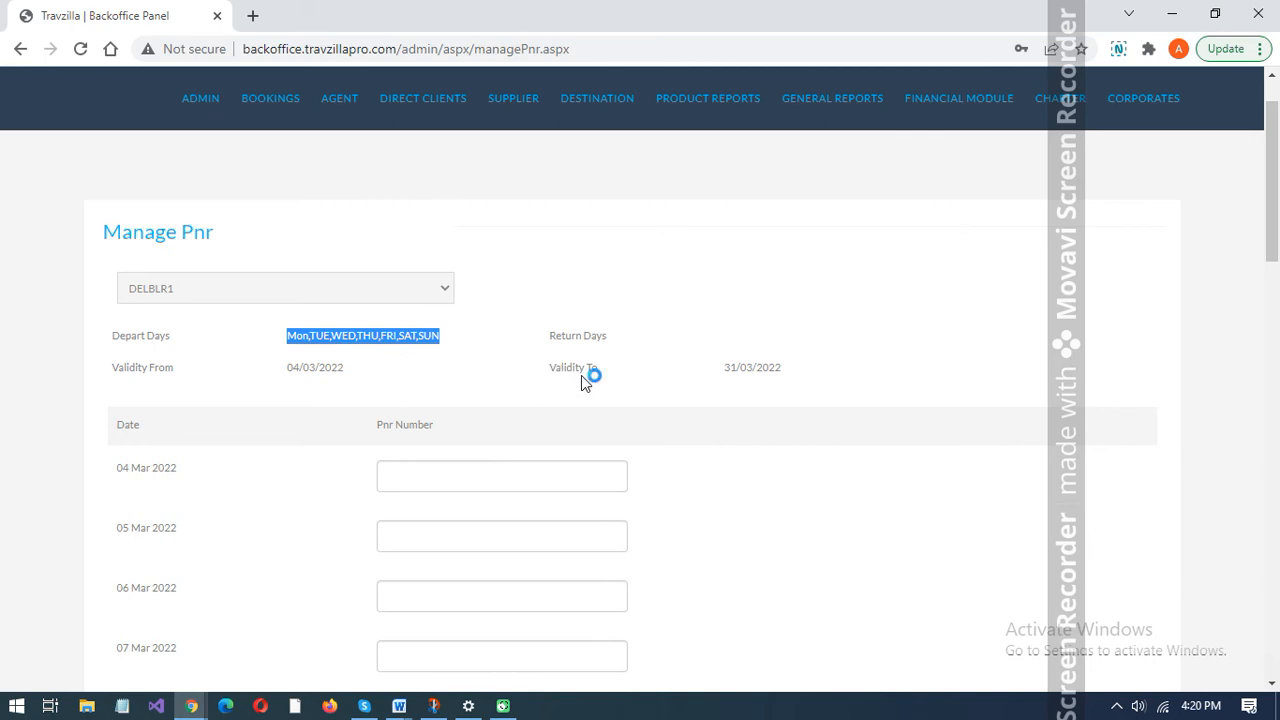
{"action": "left_click", "coordinate": [727, 419]}
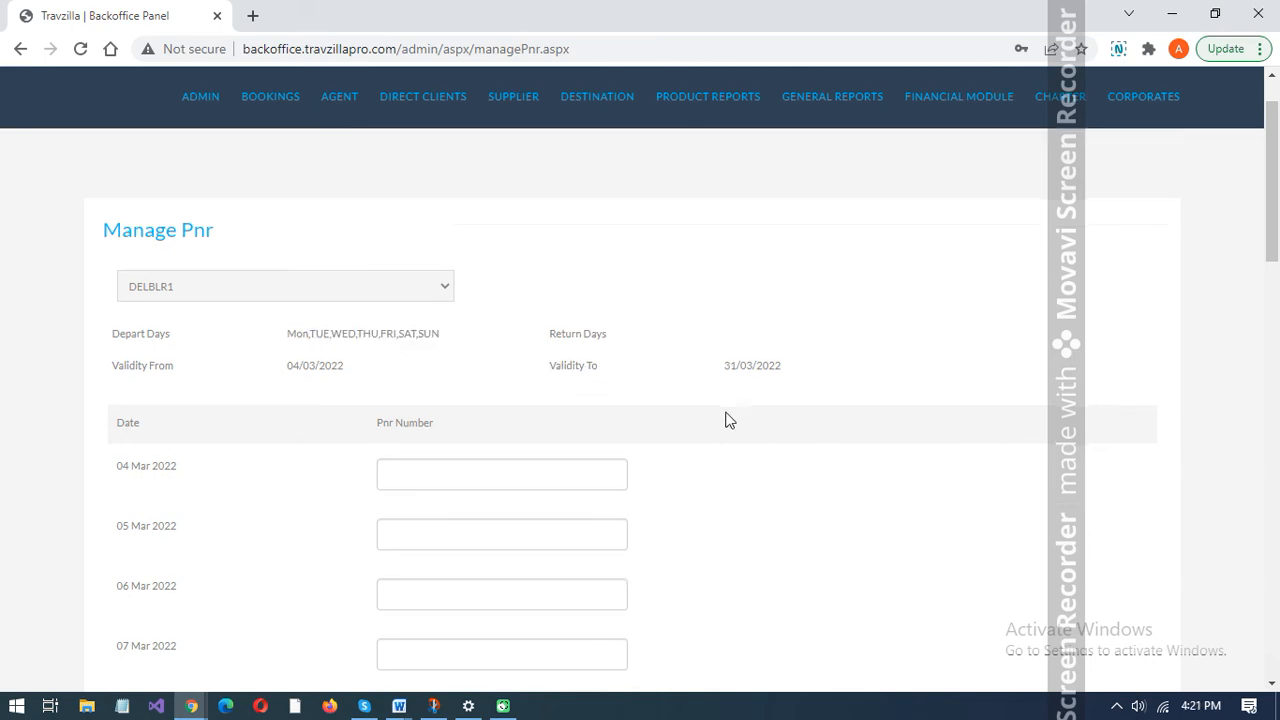
- Enter DELBLR as the PNR number for each departure date from 04 Mar to 08 Mar 2022
{"action": "scroll", "coordinate": [727, 419], "scroll_direction": "down", "scroll_amount": 1}
{"action": "left_click", "coordinate": [506, 367]}
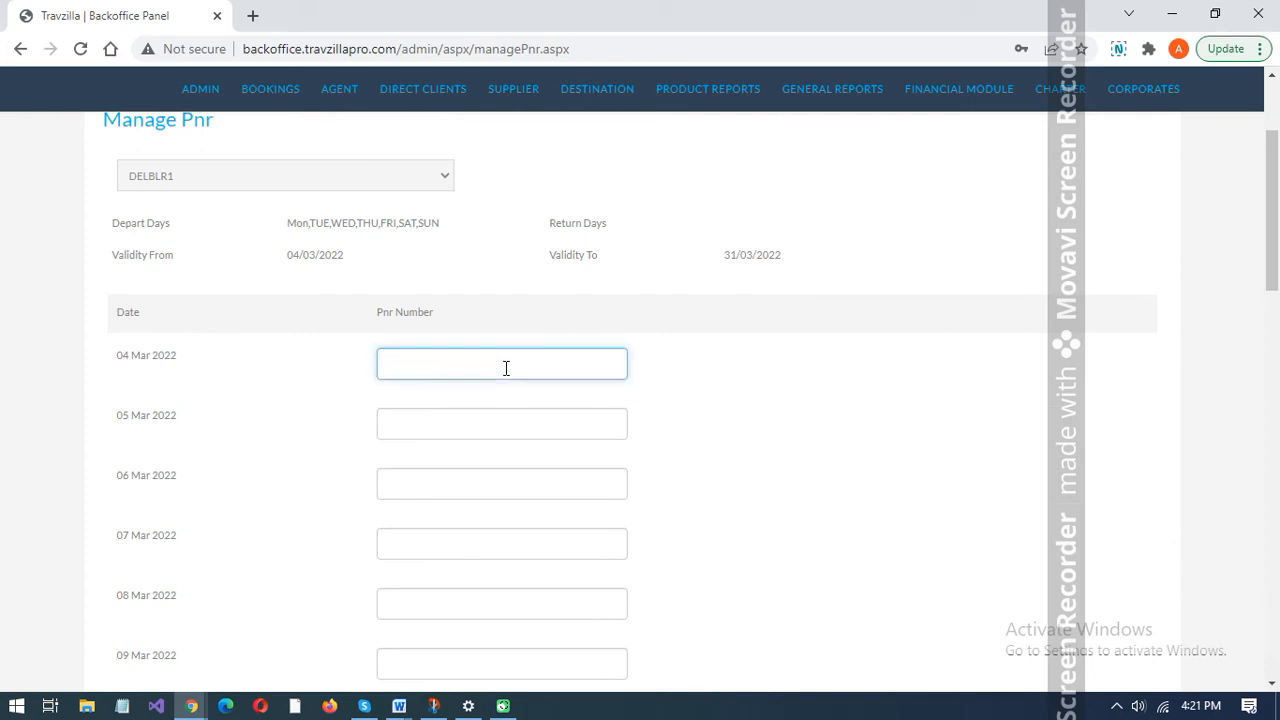
{"action": "type", "text": "DELBLR"}
{"action": "key", "text": "shift+Left"}
{"action": "key", "text": "shift+Home"}
{"action": "key", "text": "ctrl+c"}
{"action": "left_click", "coordinate": [426, 431]}
{"action": "key", "text": "ctrl+v"}
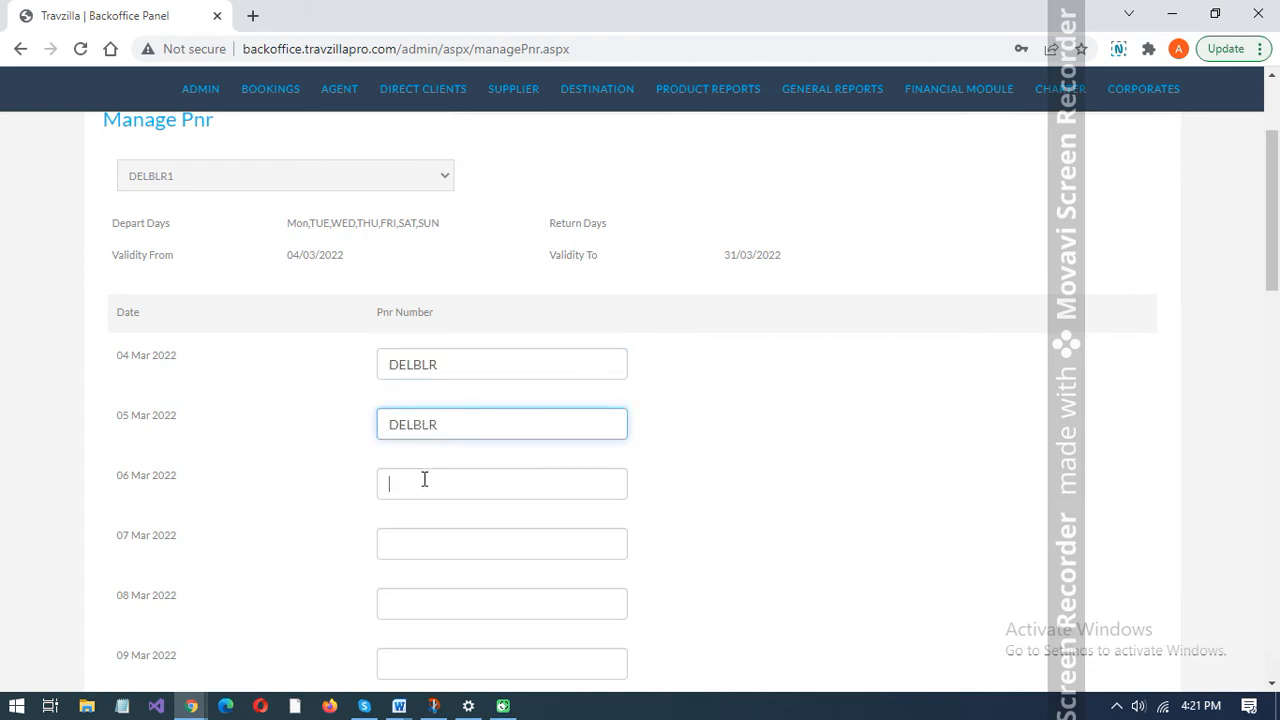
{"action": "key", "text": "ctrl+v"}
{"action": "left_click", "coordinate": [420, 543]}
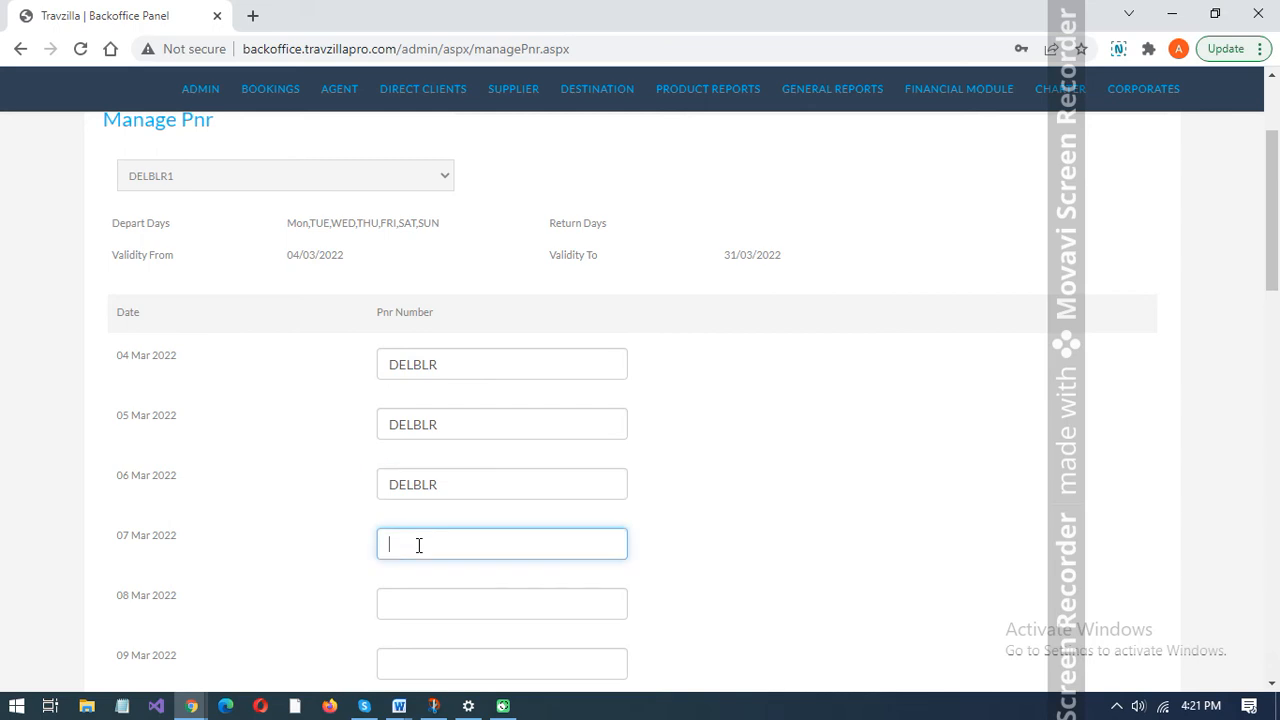
{"action": "key", "text": "ctrl+v"}
{"action": "left_click", "coordinate": [420, 605]}
{"action": "key", "text": "ctrl+v"}
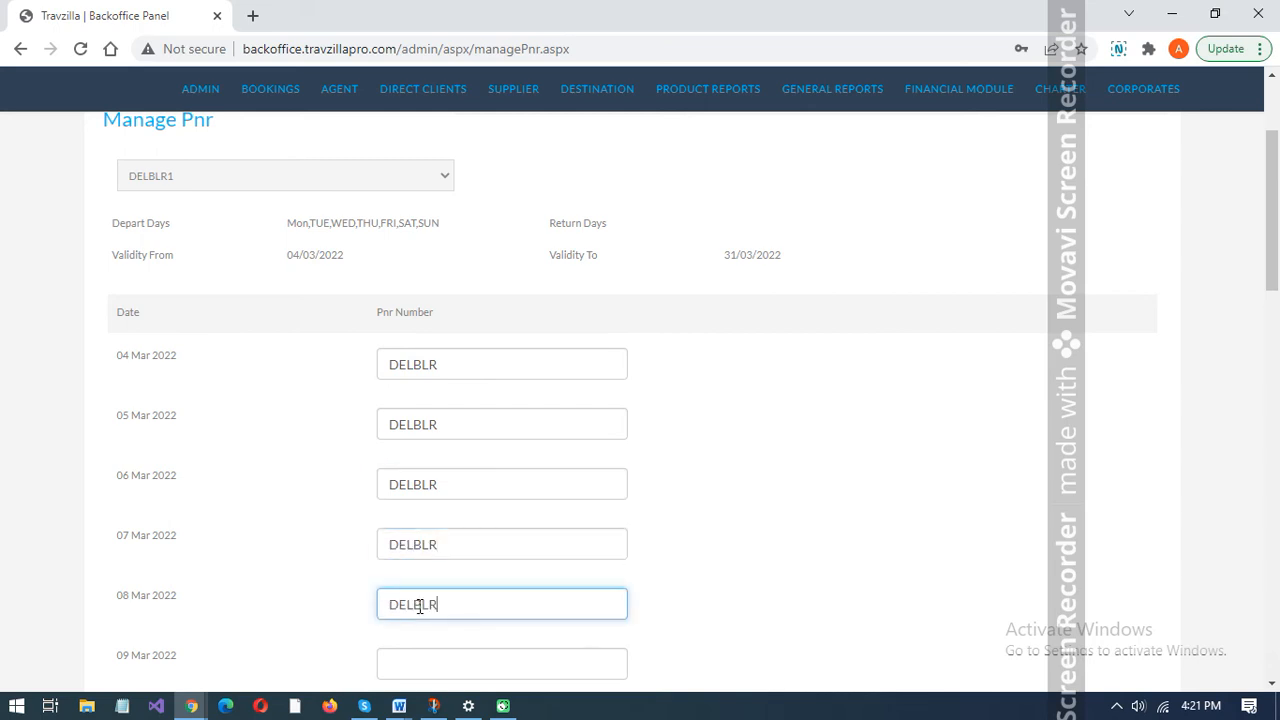
{"action": "left_click", "coordinate": [700, 572]}
- Fill in the PNR number DELBLR for the departures from 09 Mar to 12 Mar 2022
{"action": "scroll", "coordinate": [703, 573], "scroll_direction": "down", "scroll_amount": 3}
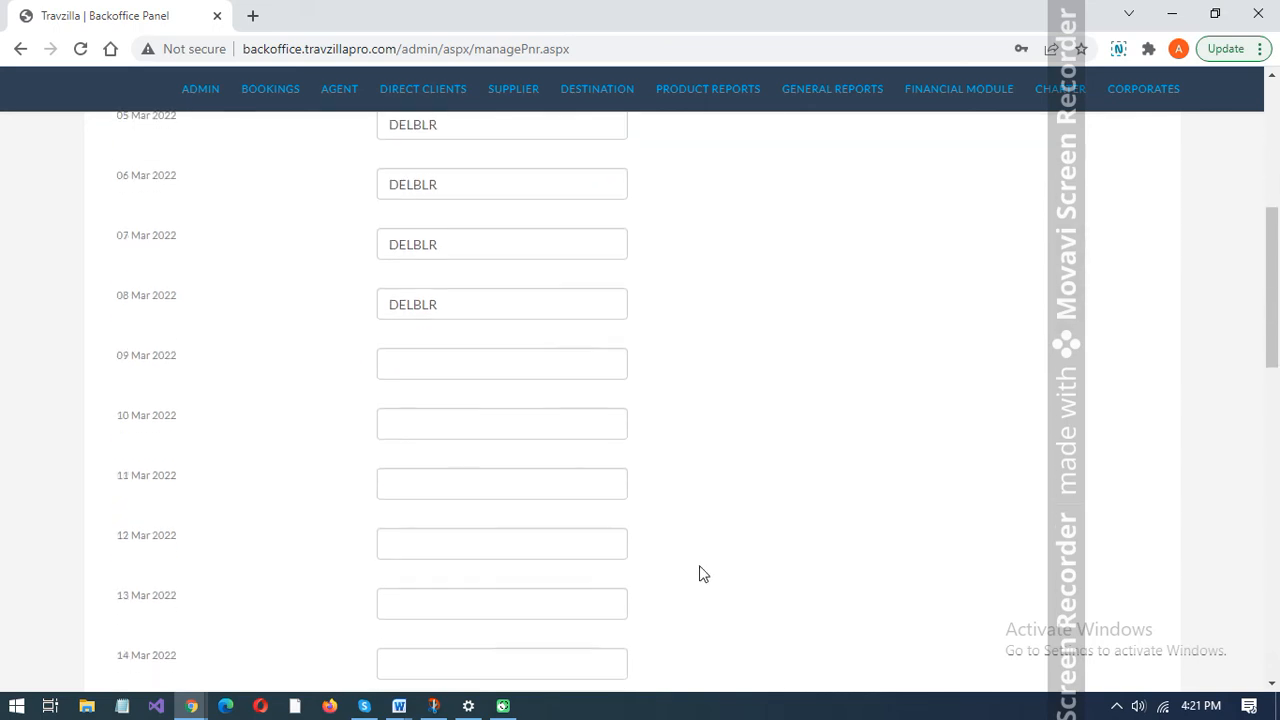
{"action": "left_click", "coordinate": [543, 366]}
{"action": "key", "text": "ctrl+v"}
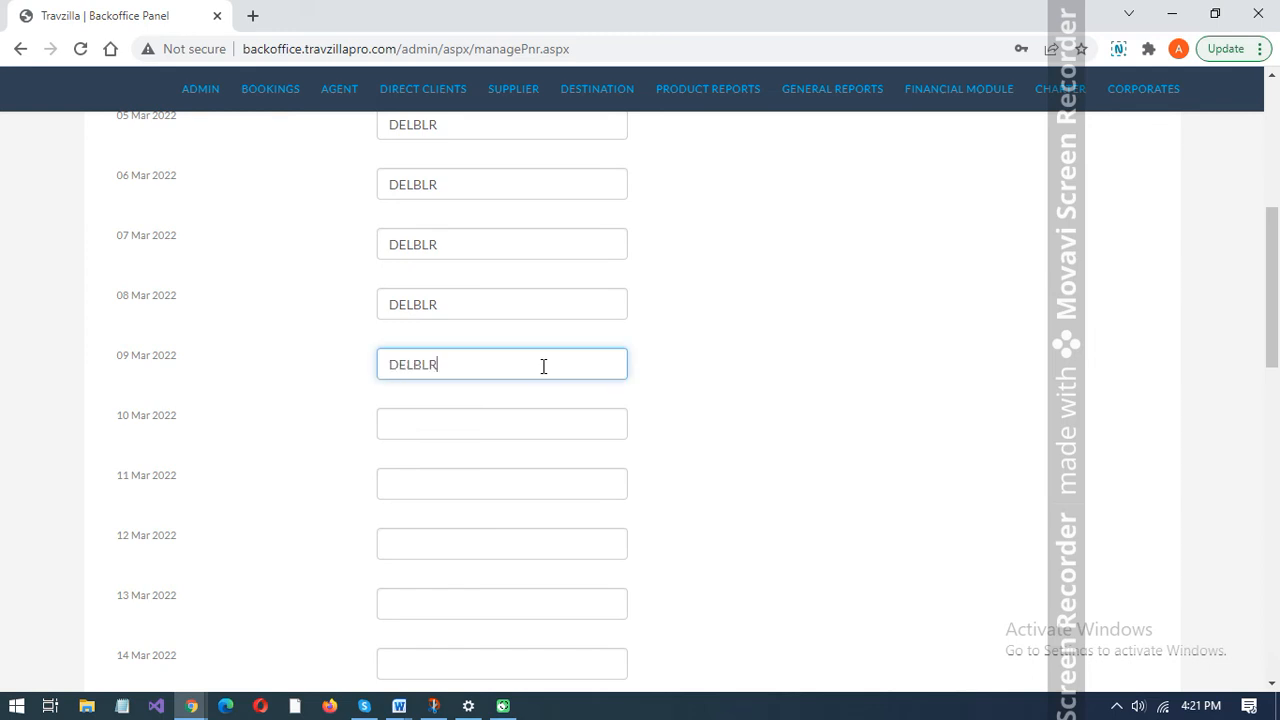
{"action": "left_click", "coordinate": [505, 423]}
{"action": "key", "text": "ctrl+v"}
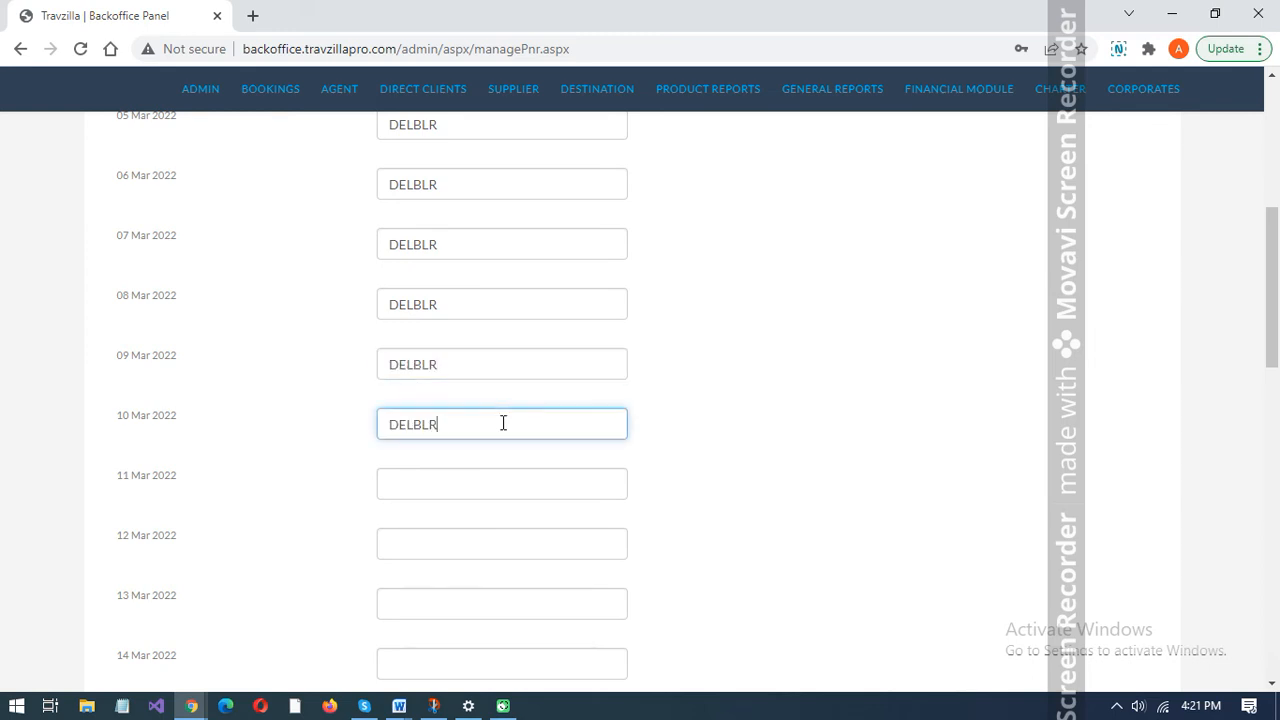
{"action": "left_click", "coordinate": [477, 474]}
{"action": "key", "text": "ctrl+v"}
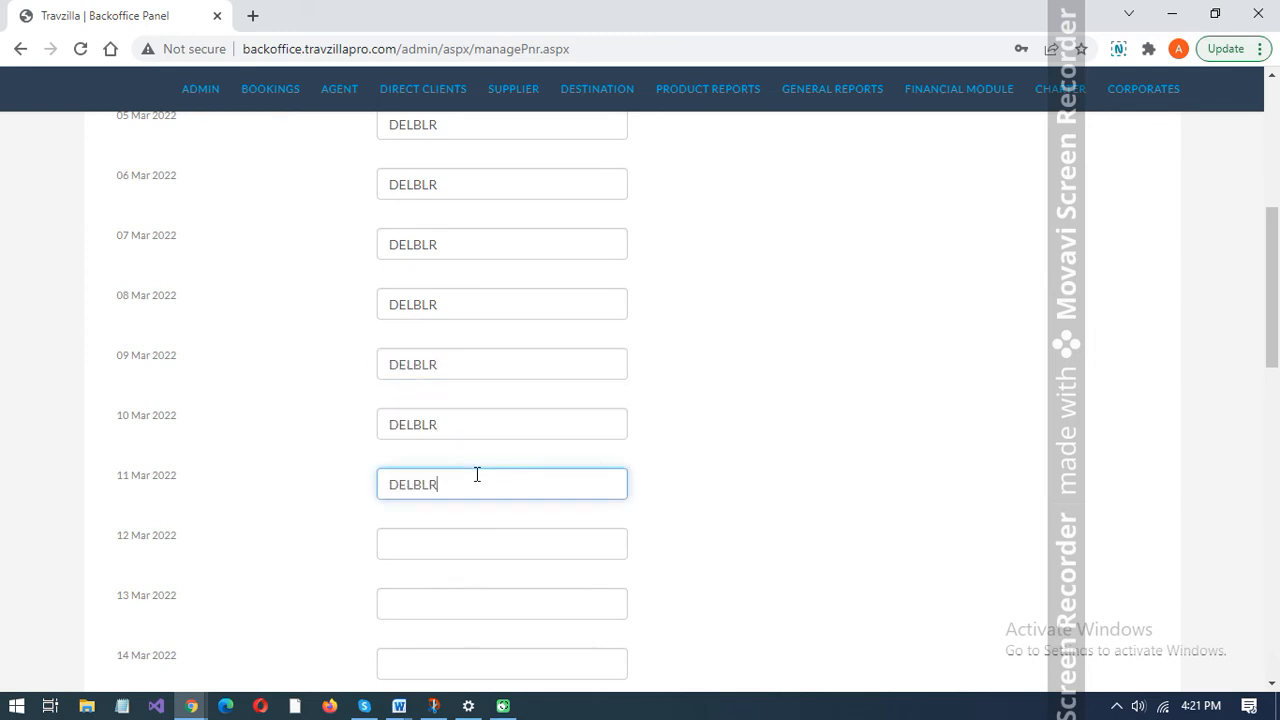
{"action": "left_click", "coordinate": [473, 533]}
{"action": "key", "text": "ctrl+v"}
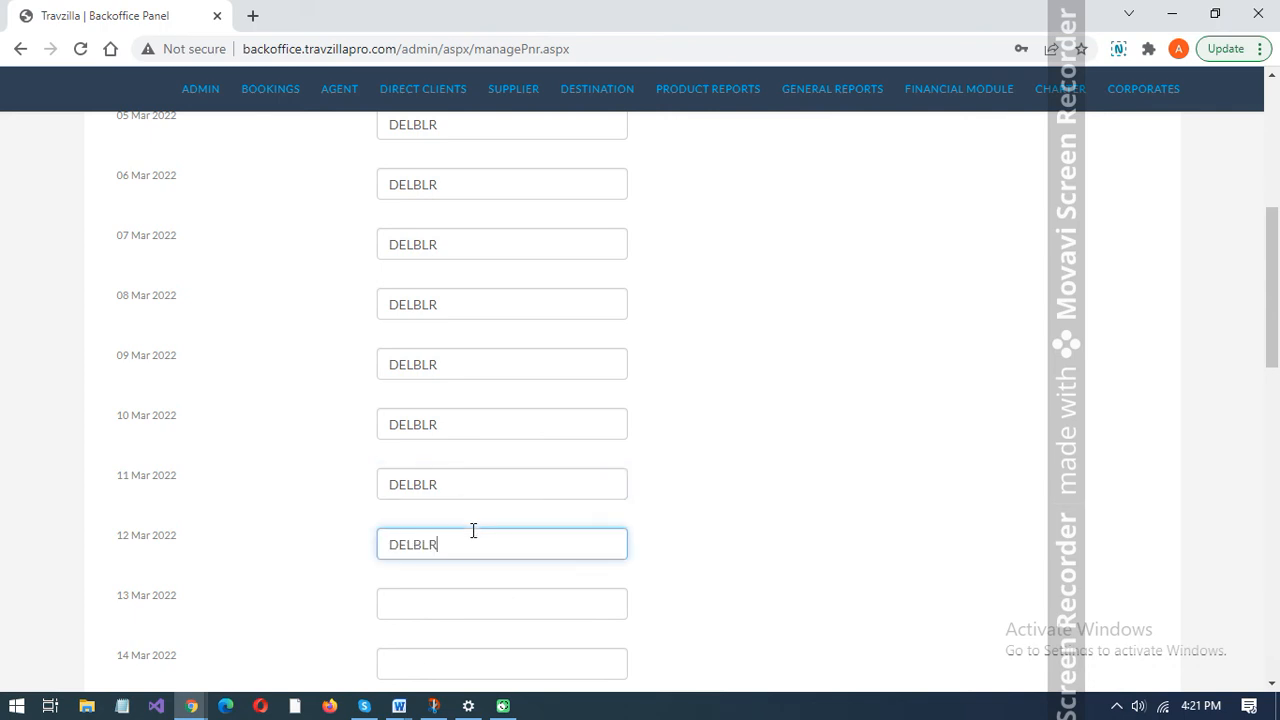
{"action": "left_click", "coordinate": [714, 516]}
- Assign the PNR number DELBLR to the departures from 13 Mar to 17 Mar 2022
{"action": "scroll", "coordinate": [714, 517], "scroll_direction": "down", "scroll_amount": 3}
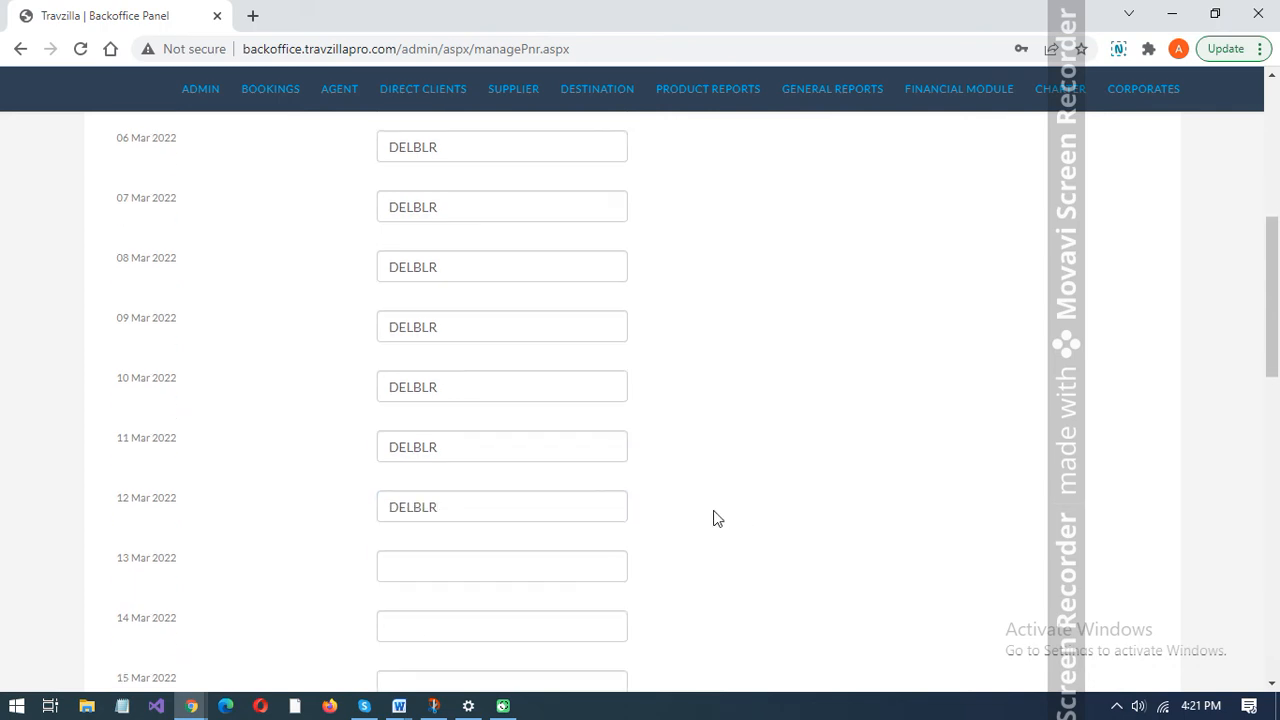
{"action": "left_click", "coordinate": [489, 354]}
{"action": "key", "text": "ctrl+v"}
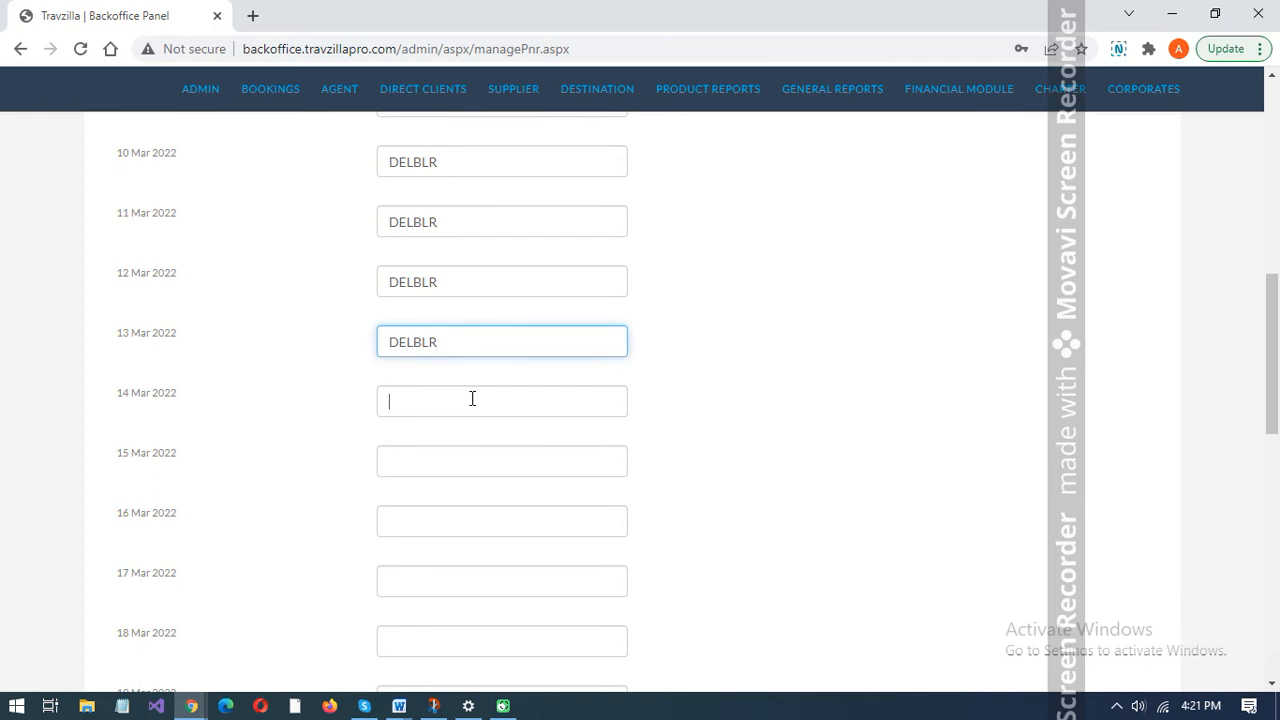
{"action": "left_click", "coordinate": [472, 399]}
{"action": "key", "text": "ctrl+v"}
{"action": "left_click", "coordinate": [451, 460]}
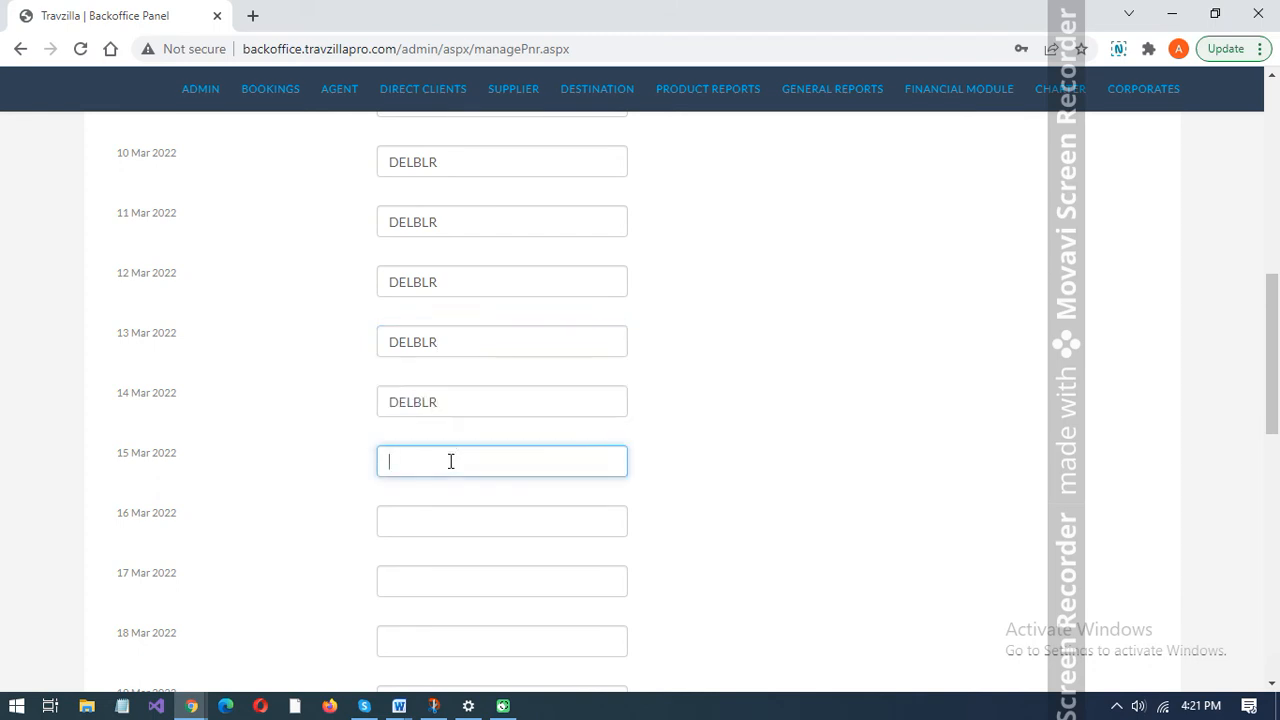
{"action": "key", "text": "ctrl+v"}
{"action": "left_click", "coordinate": [442, 523]}
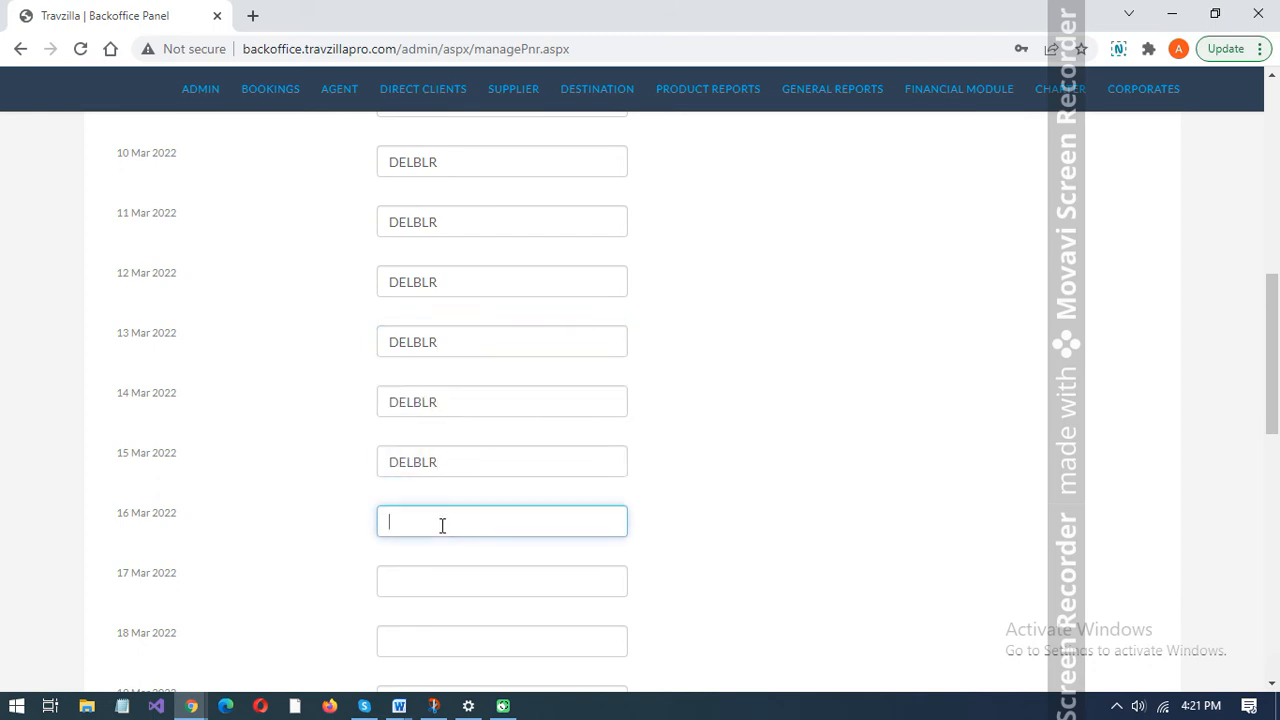
{"action": "key", "text": "ctrl+v"}
{"action": "left_click", "coordinate": [424, 571]}
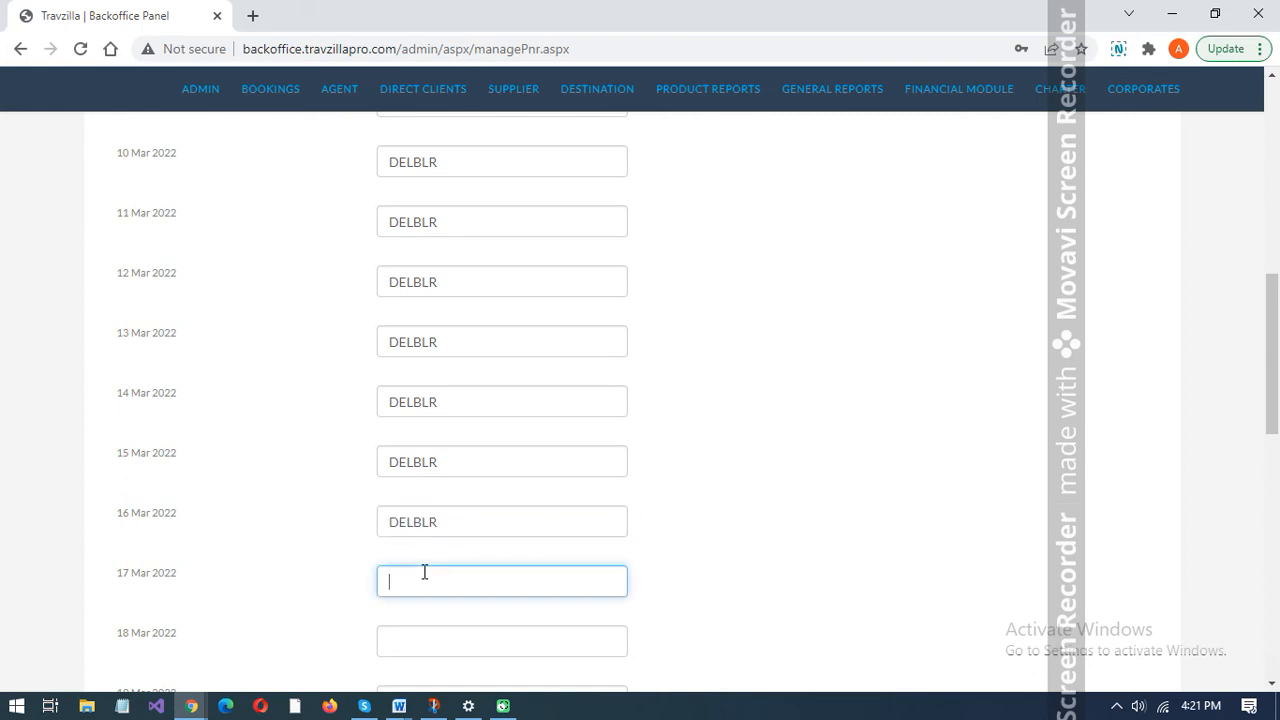
{"action": "key", "text": "ctrl+v"}
{"action": "left_click", "coordinate": [676, 586]}
- Enter the PNR number DELBLR for 28 Mar to 31 Mar 2022 and save the PNR list
{"action": "scroll", "coordinate": [672, 586], "scroll_direction": "down", "scroll_amount": 4}
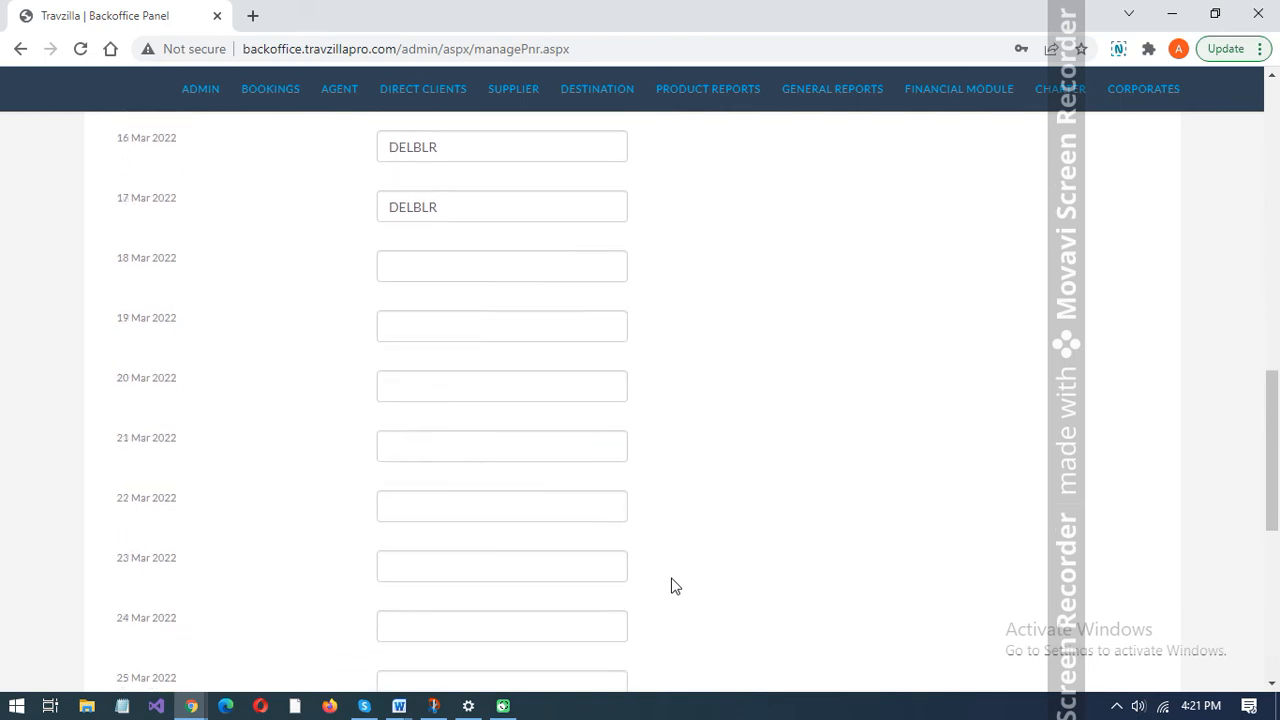
{"action": "scroll", "coordinate": [671, 579], "scroll_direction": "down", "scroll_amount": 3}
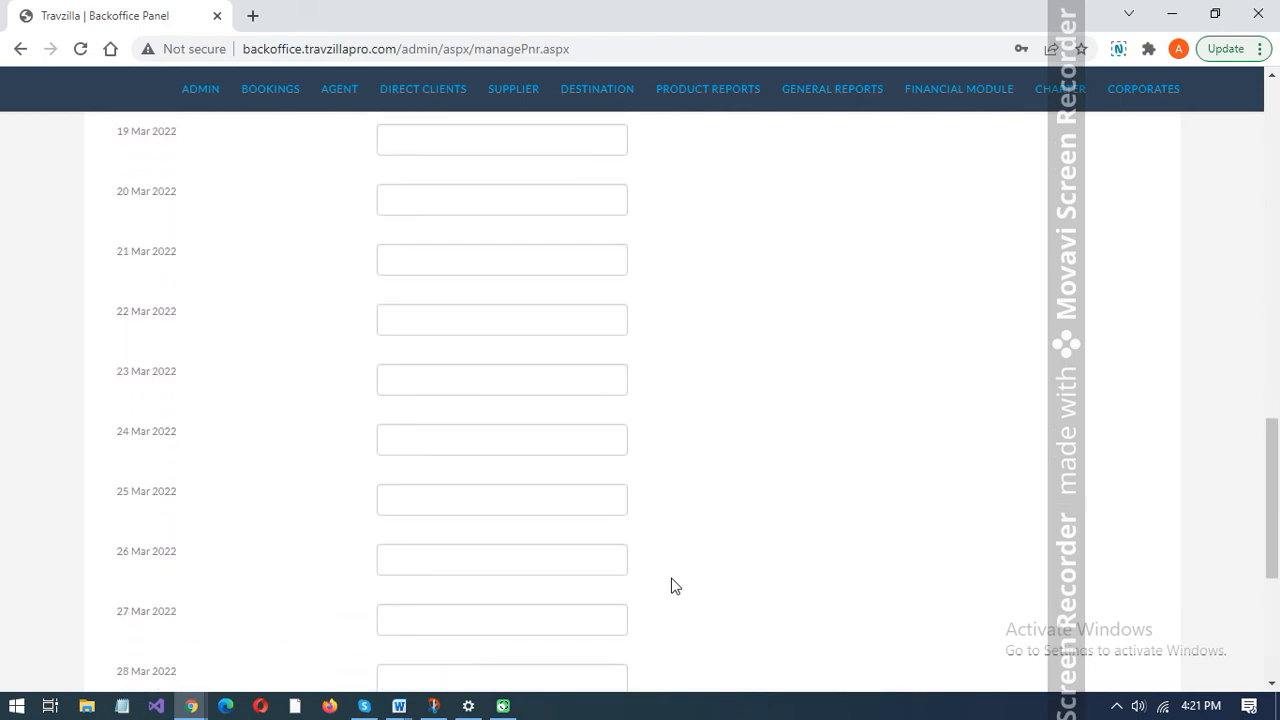
{"action": "scroll", "coordinate": [675, 586], "scroll_direction": "down", "scroll_amount": 2}
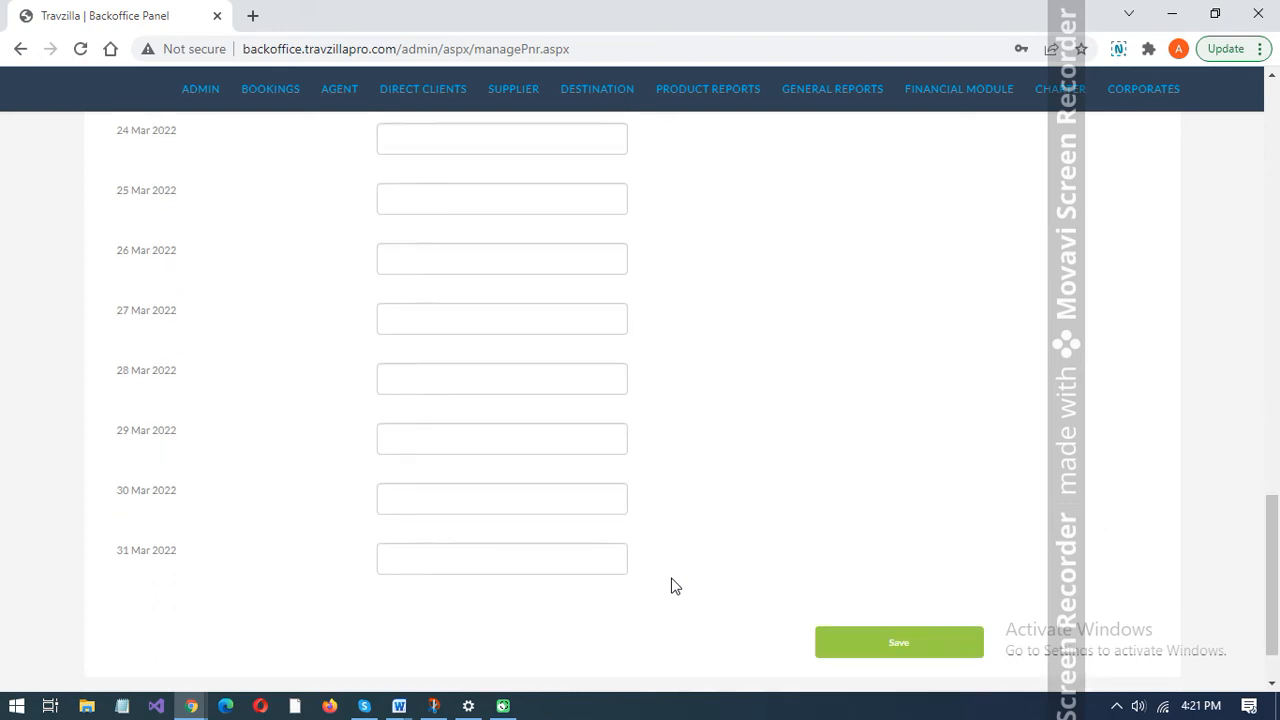
{"action": "left_click", "coordinate": [486, 557]}
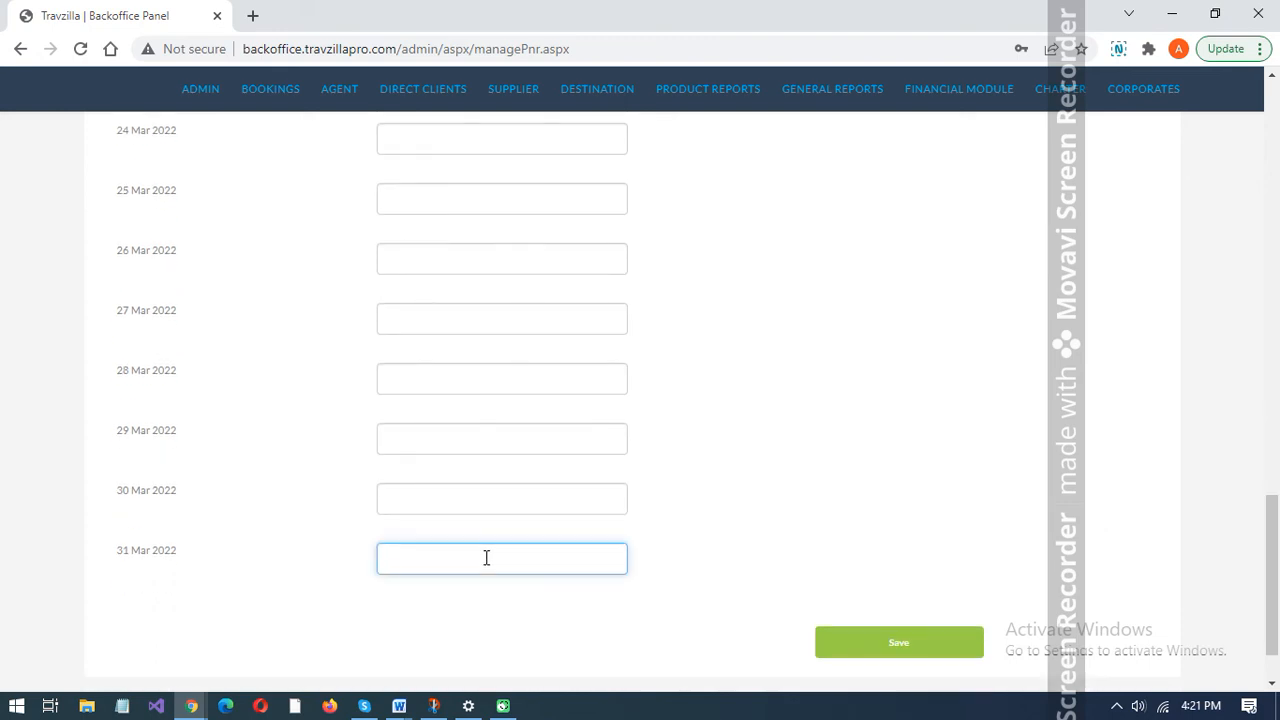
{"action": "type", "text": "DELBLR"}
{"action": "left_click", "coordinate": [463, 500]}
{"action": "type", "text": "DELBLR"}
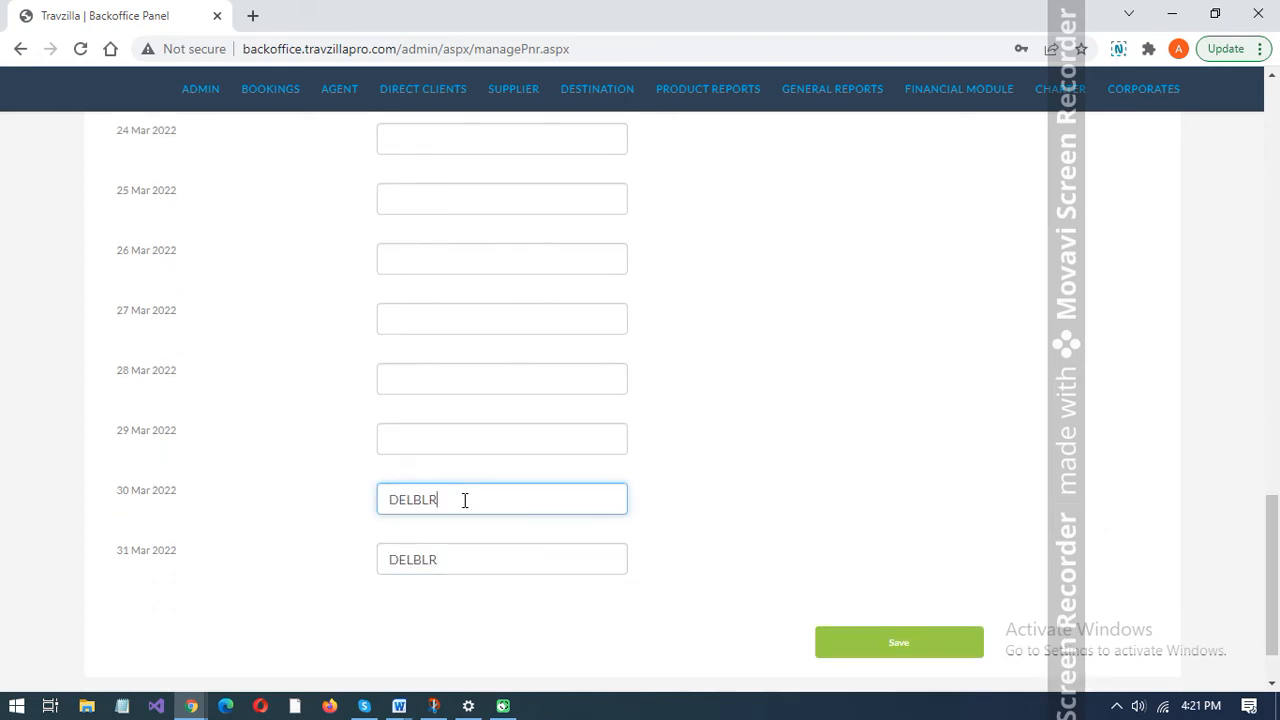
{"action": "left_click", "coordinate": [451, 438]}
{"action": "type", "text": "DELBLR"}
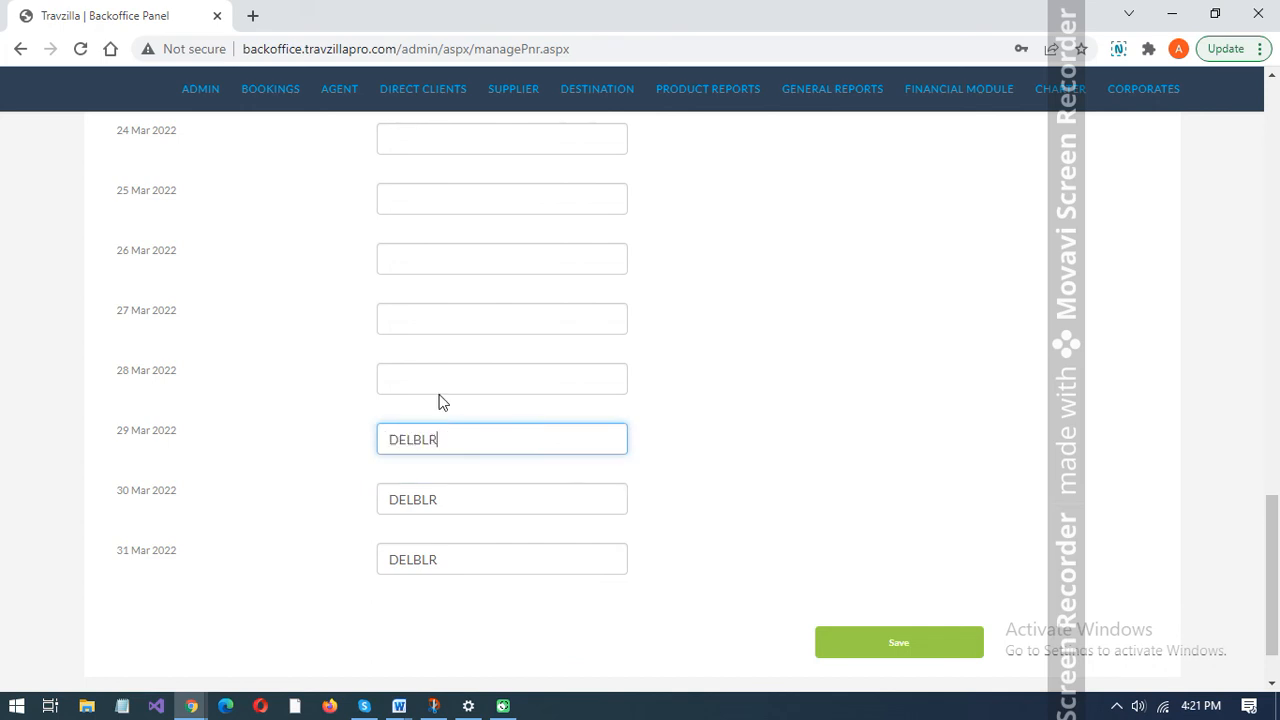
{"action": "left_click", "coordinate": [435, 374]}
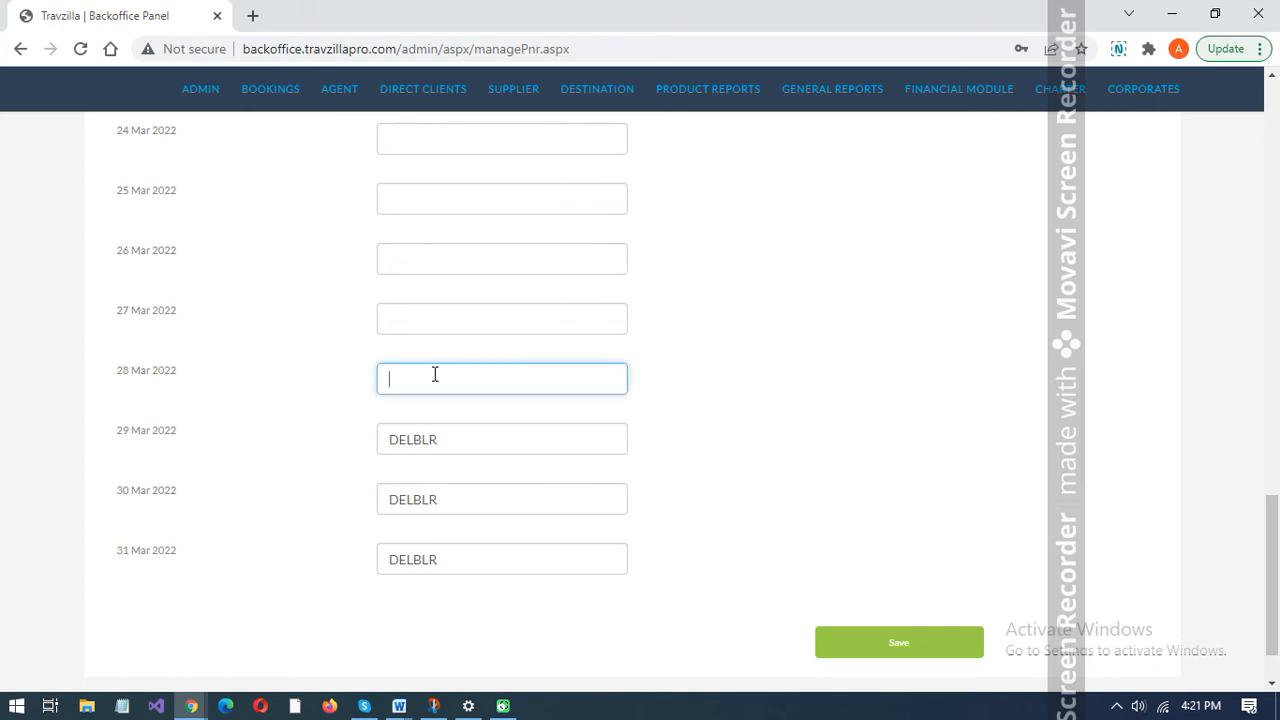
{"action": "type", "text": "DELBLR"}
{"action": "left_click", "coordinate": [885, 643]}
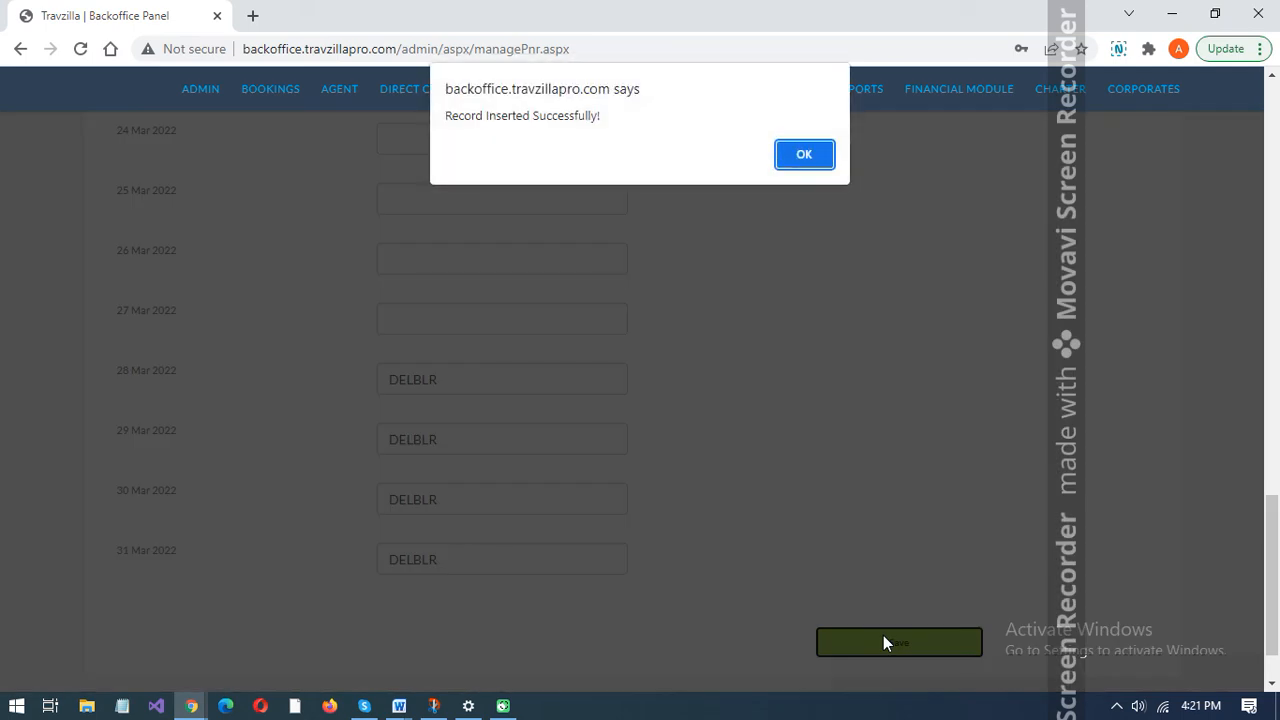
{"action": "left_click", "coordinate": [815, 161]}
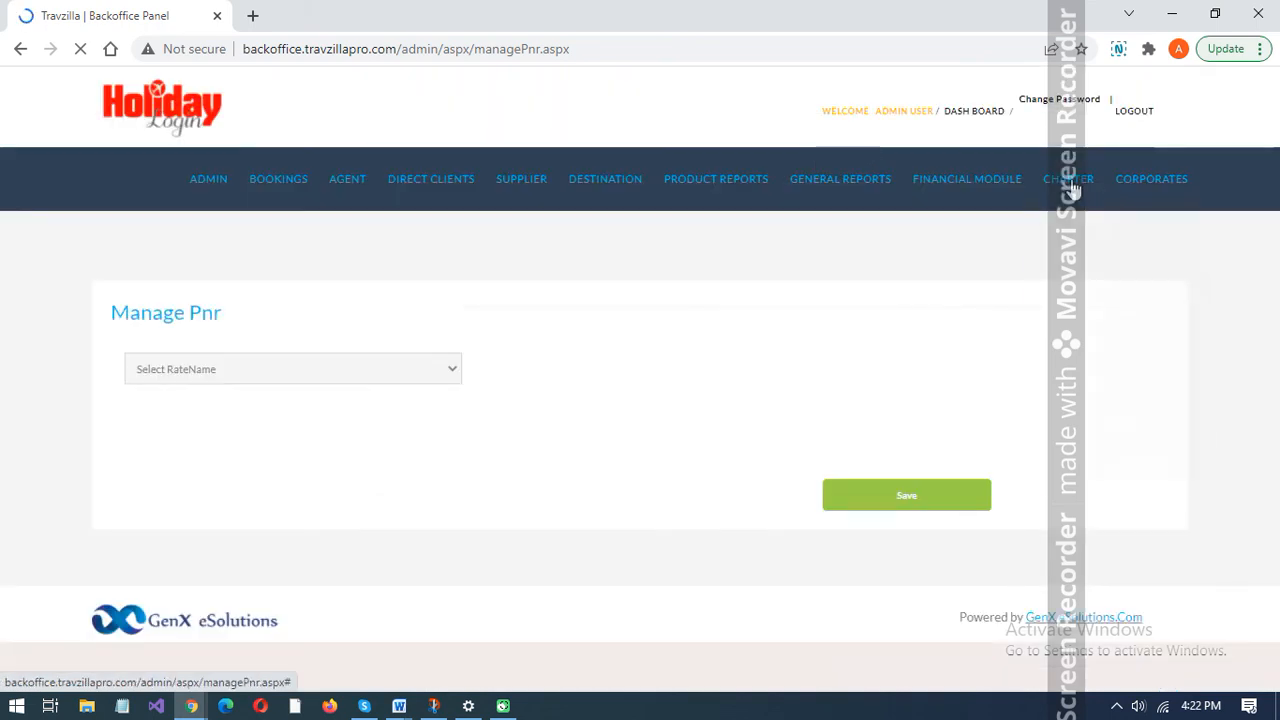
- Open the charter allotment management page, choose the DELBLR1 rate and search it to view its flight details
{"action": "mouse_move", "coordinate": [1068, 175]}
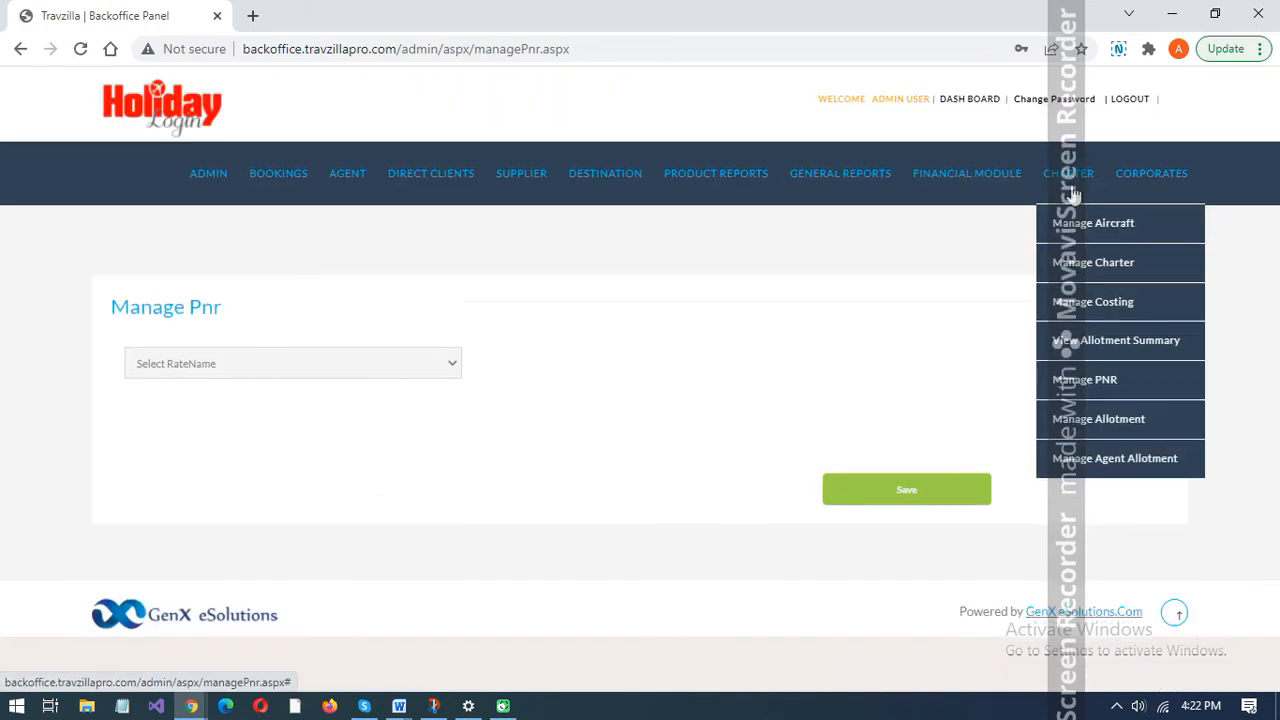
{"action": "left_click", "coordinate": [1094, 425]}
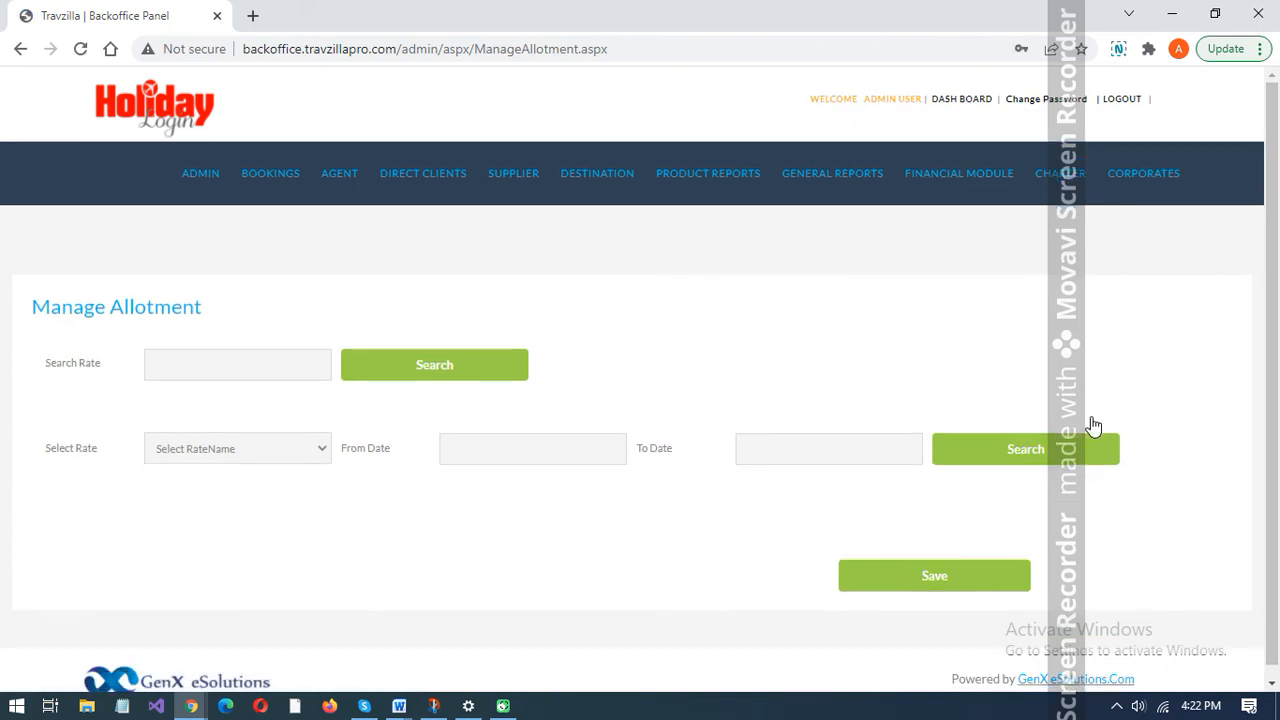
{"action": "left_click", "coordinate": [279, 449]}
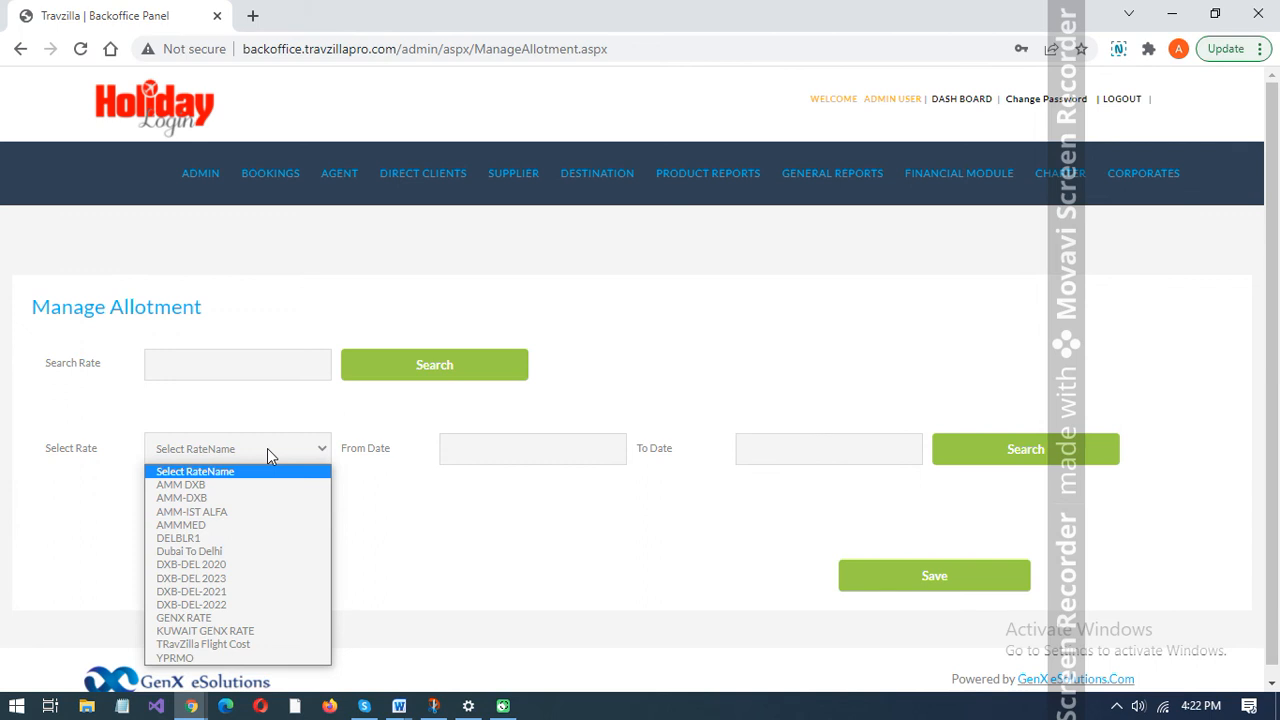
{"action": "key", "text": "Down"}
{"action": "key", "text": "Down"}
{"action": "key", "text": "Down"}
{"action": "key", "text": "Down"}
{"action": "key", "text": "Down"}
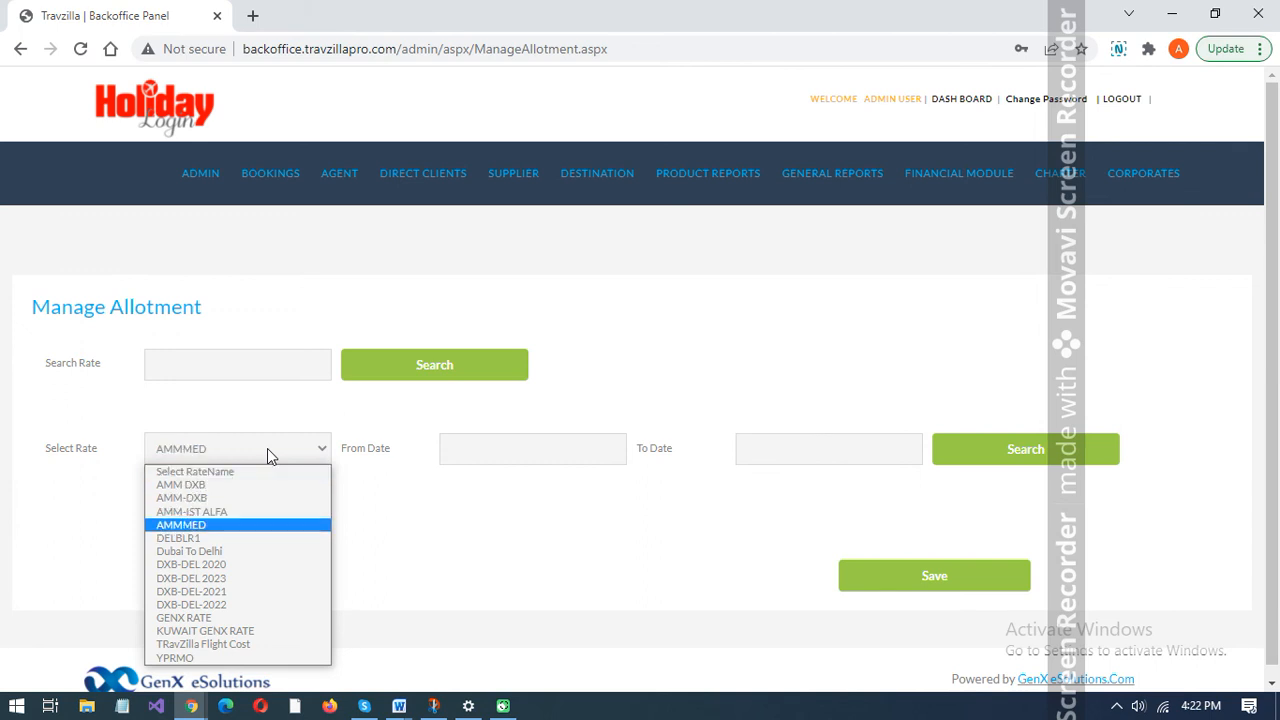
{"action": "key", "text": "Return"}
{"action": "left_click", "coordinate": [998, 447]}
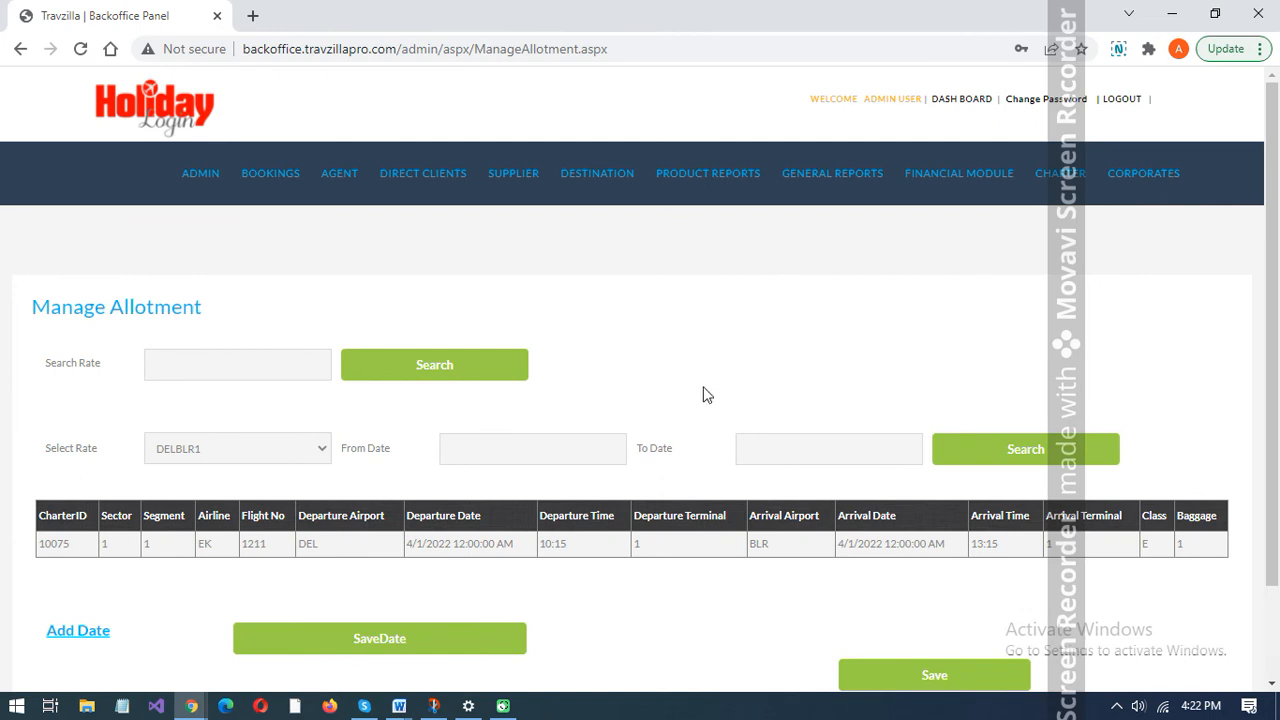
{"action": "scroll", "coordinate": [703, 394], "scroll_direction": "down", "scroll_amount": 2}
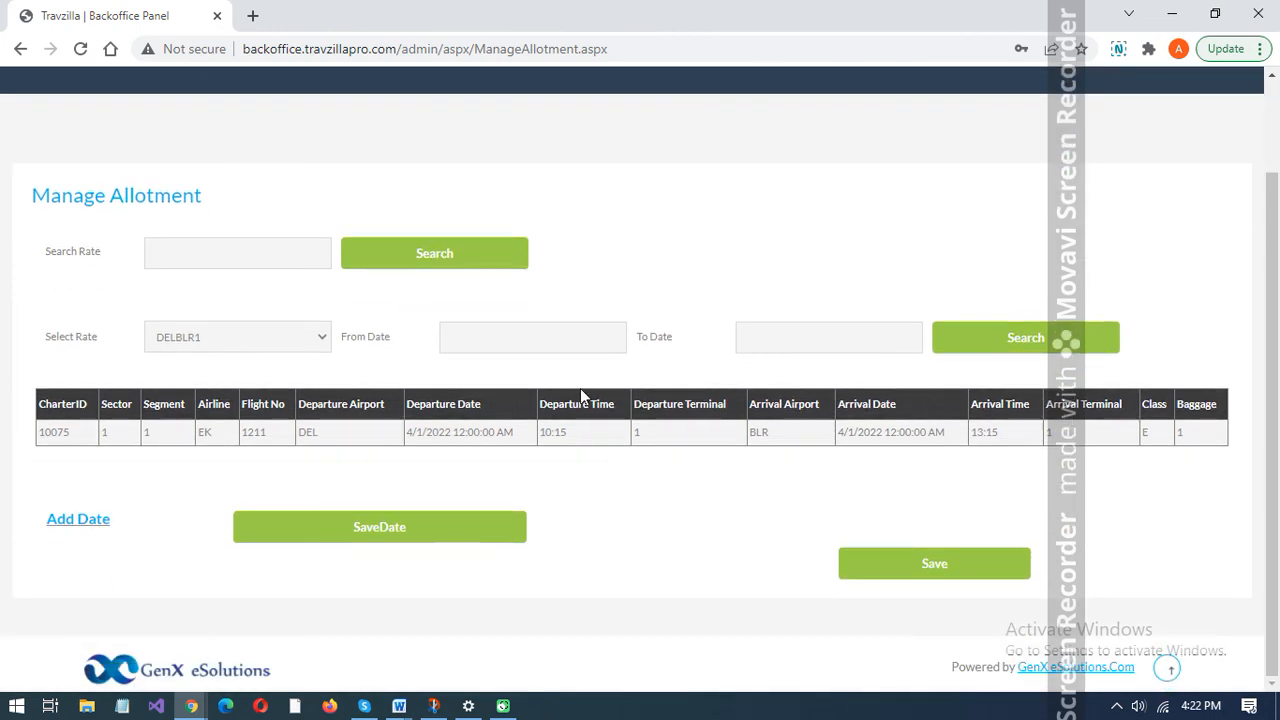
{"action": "scroll", "coordinate": [815, 266], "scroll_direction": "up", "scroll_amount": 2}
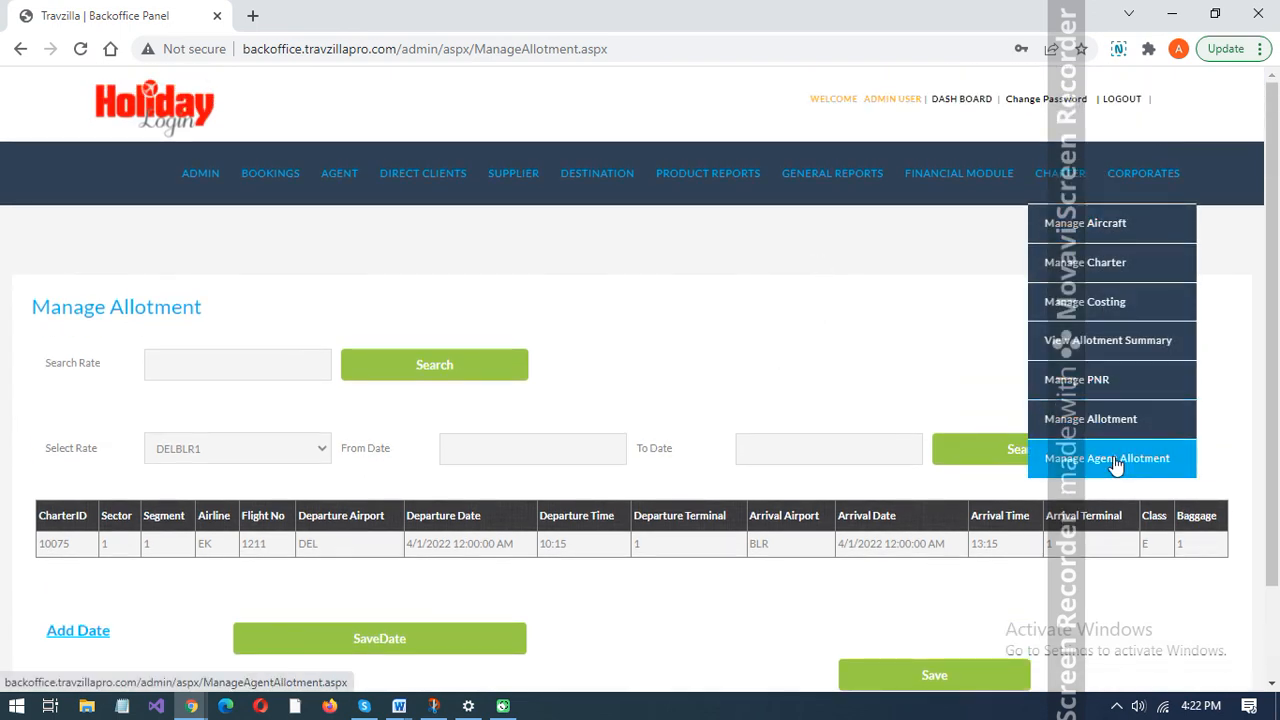
- Open the agent allotment management page and select the DELBLR1 rate
{"action": "left_click", "coordinate": [1115, 466]}
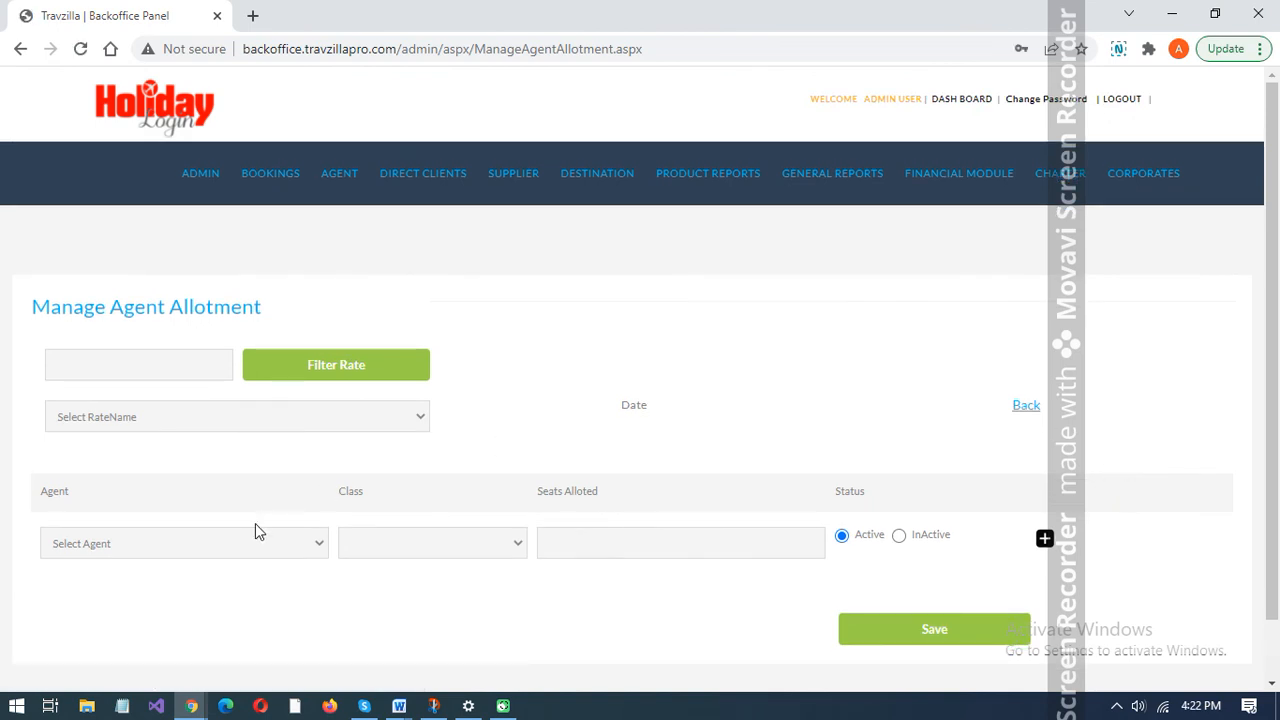
{"action": "left_click", "coordinate": [250, 424]}
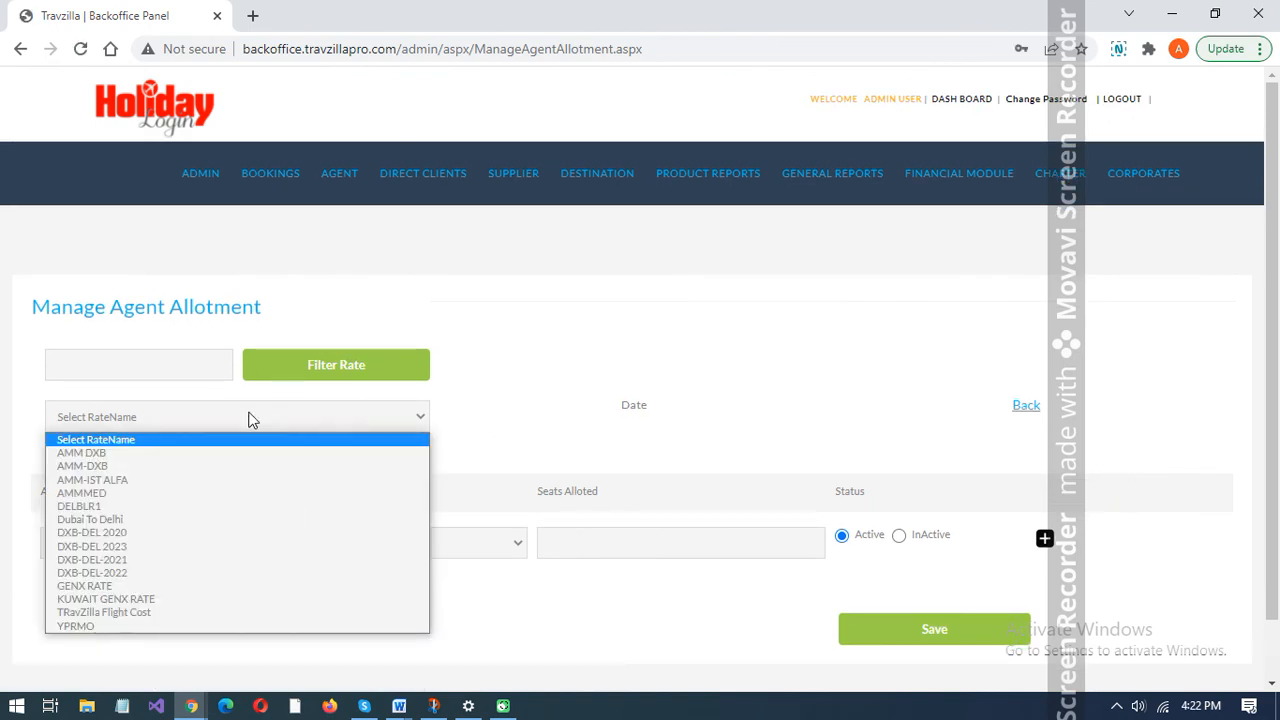
{"action": "key", "text": "Down"}
{"action": "key", "text": "Down"}
{"action": "key", "text": "Down"}
{"action": "key", "text": "Down"}
{"action": "key", "text": "Down"}
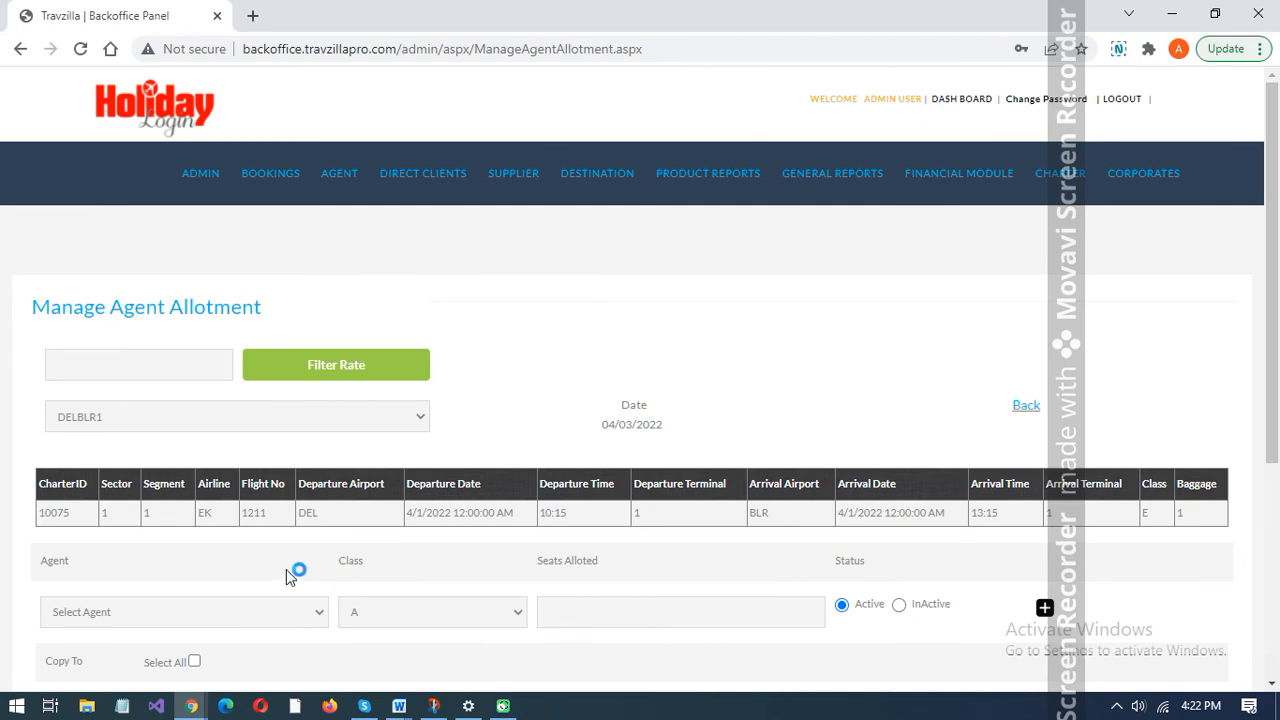
- Examine the agent list, seats allotted field and copy-to dates of the DELBLR1 agent allotment without entering an allotment
{"action": "scroll", "coordinate": [287, 577], "scroll_direction": "down", "scroll_amount": 2}
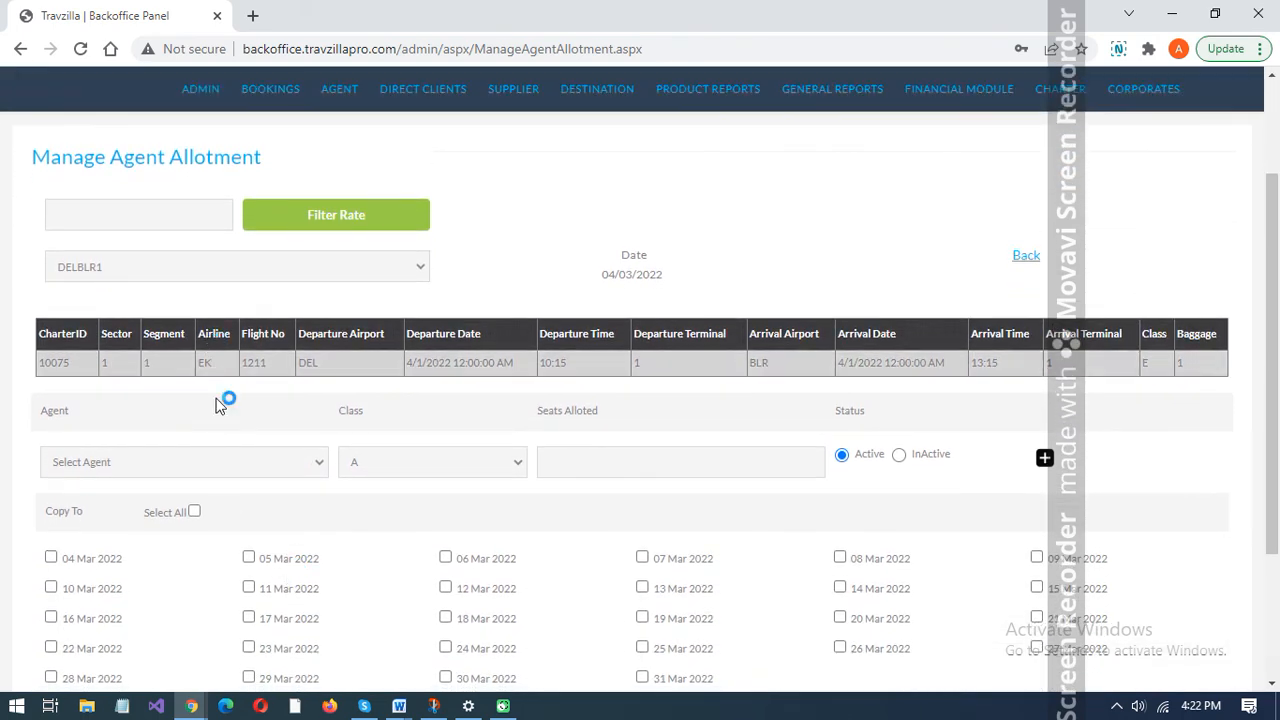
{"action": "left_click", "coordinate": [242, 465]}
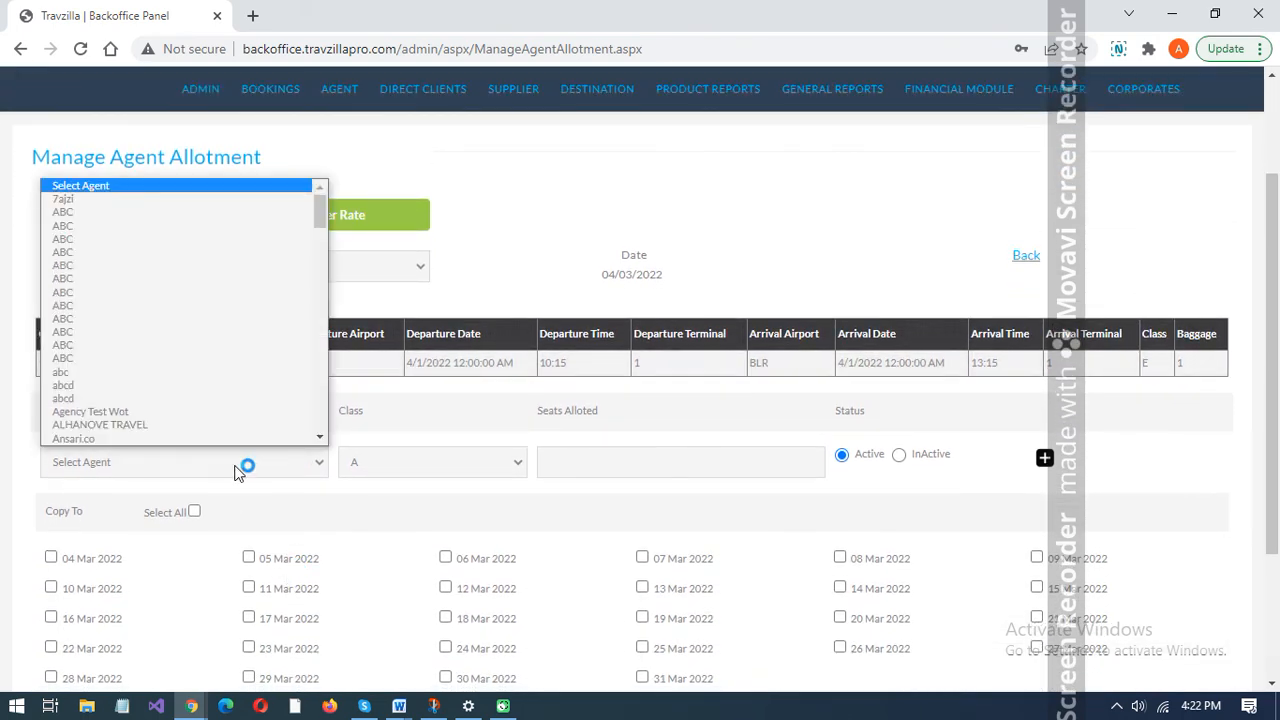
{"action": "left_click", "coordinate": [340, 511]}
{"action": "scroll", "coordinate": [340, 511], "scroll_direction": "down", "scroll_amount": 2}
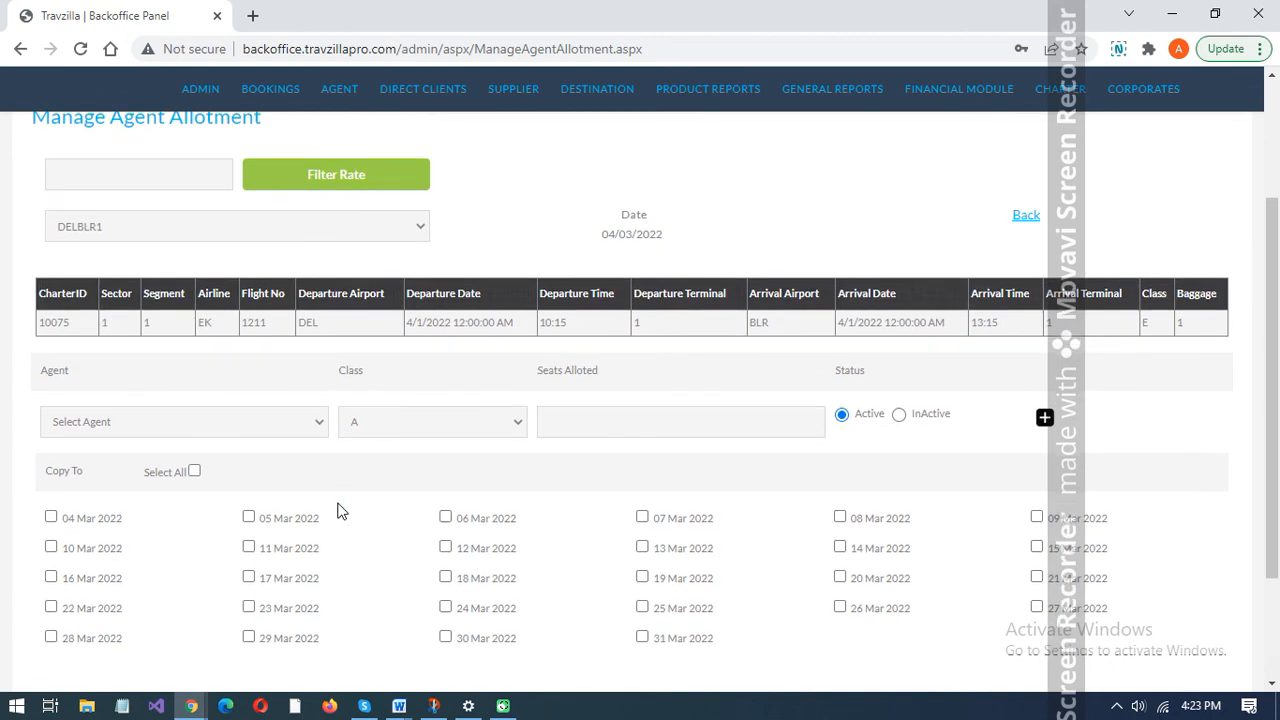
{"action": "left_click", "coordinate": [645, 265]}
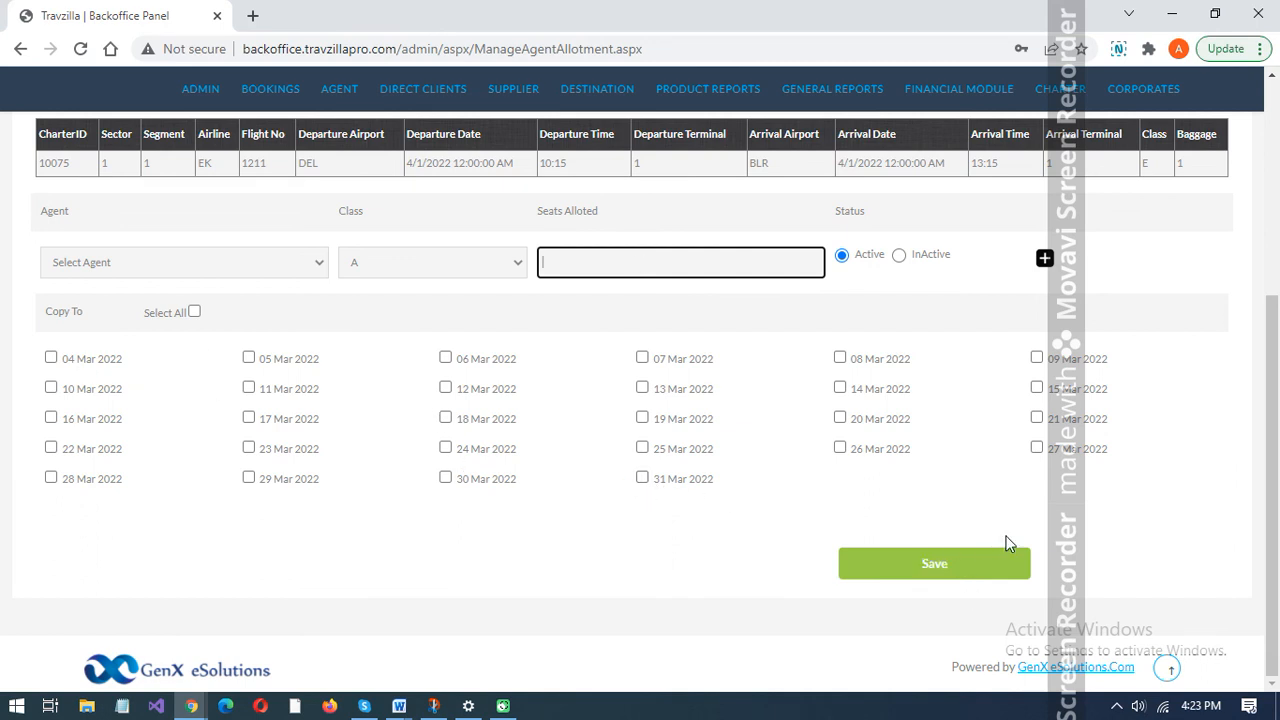
{"action": "left_click", "coordinate": [1152, 514]}
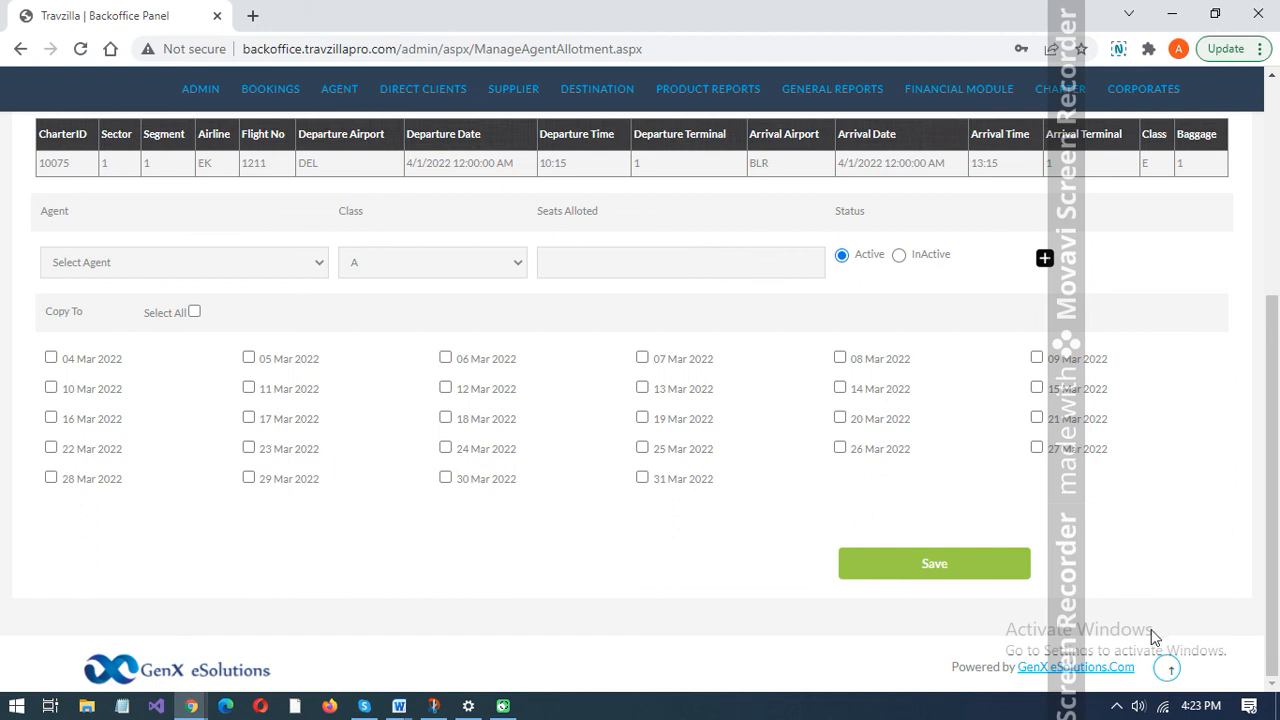